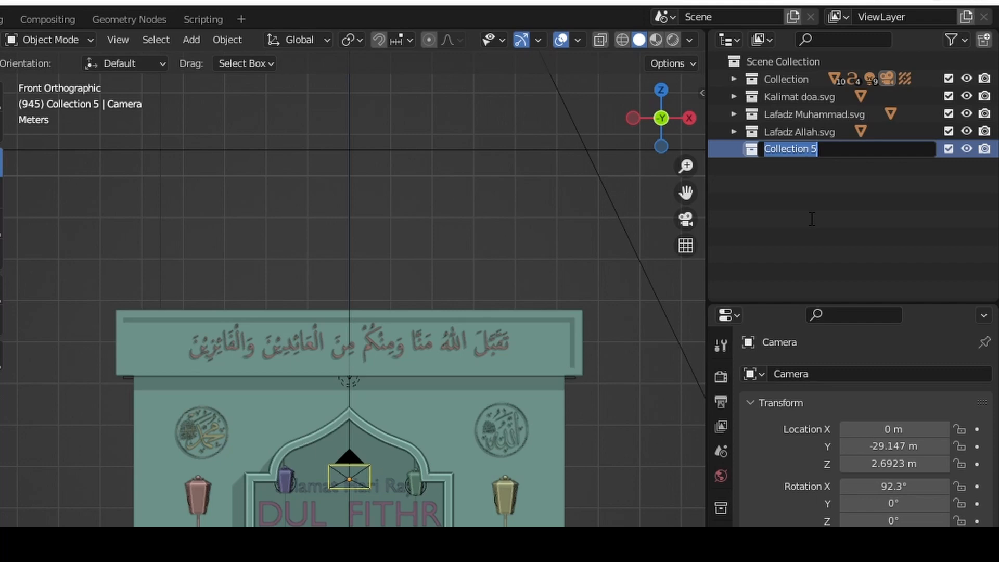
- Name the new collection "Lampu panggung" and make it the active collection
type("Lampu panggun")
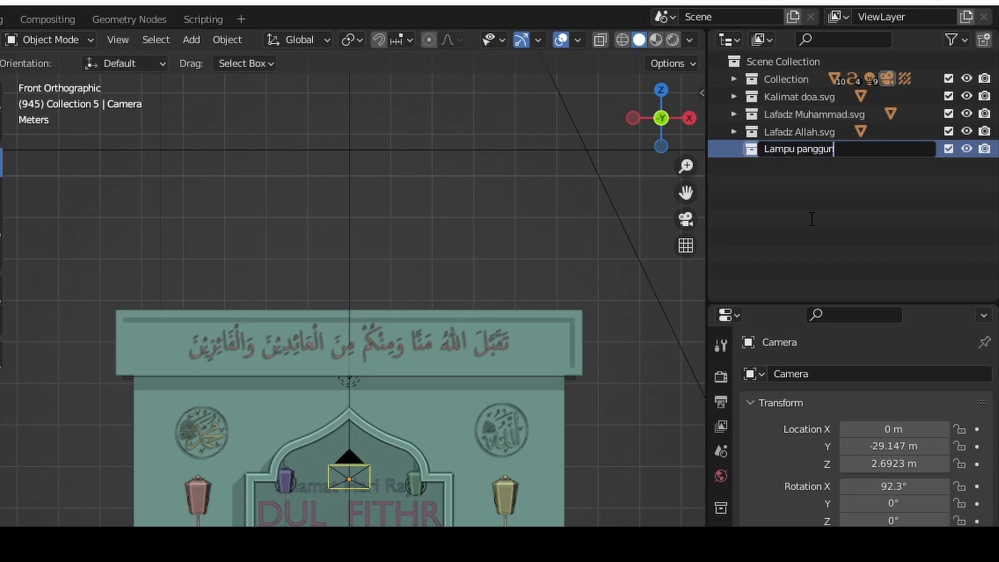
type("g")
key("Return")
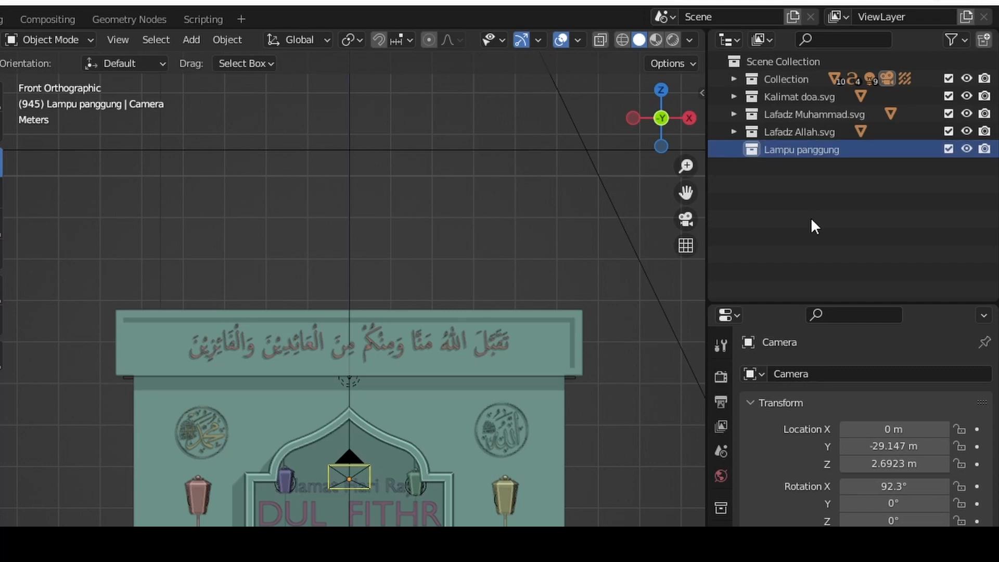
left_click(809, 218)
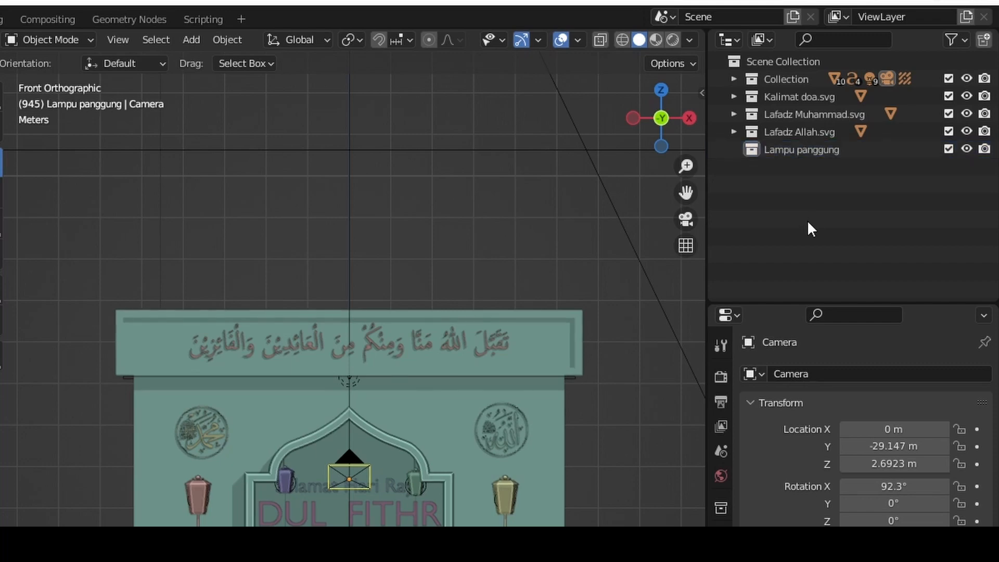
left_click(754, 150)
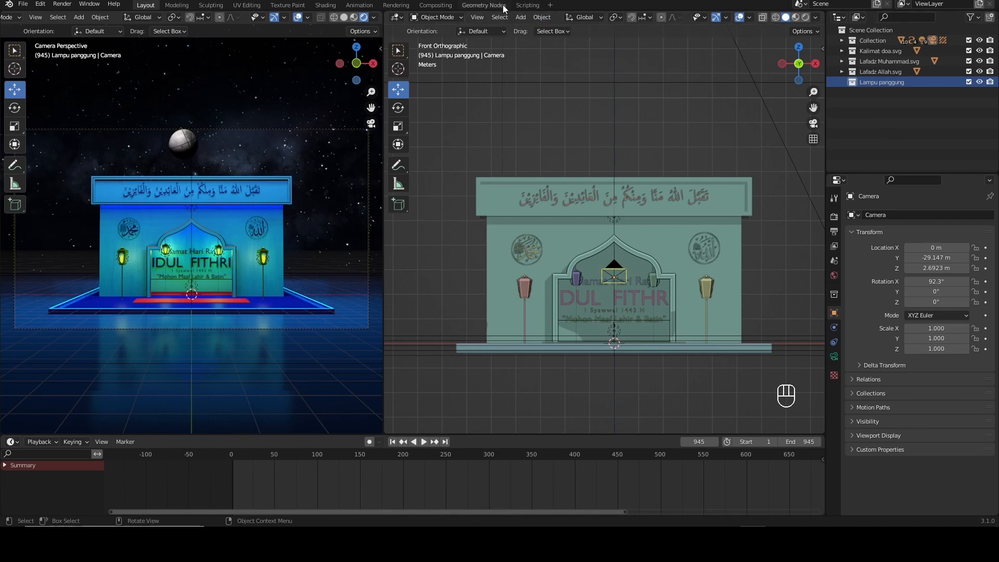
- Add a cube mesh to the Lampu panggung collection
left_click(521, 17)
mouse_move(522, 29)
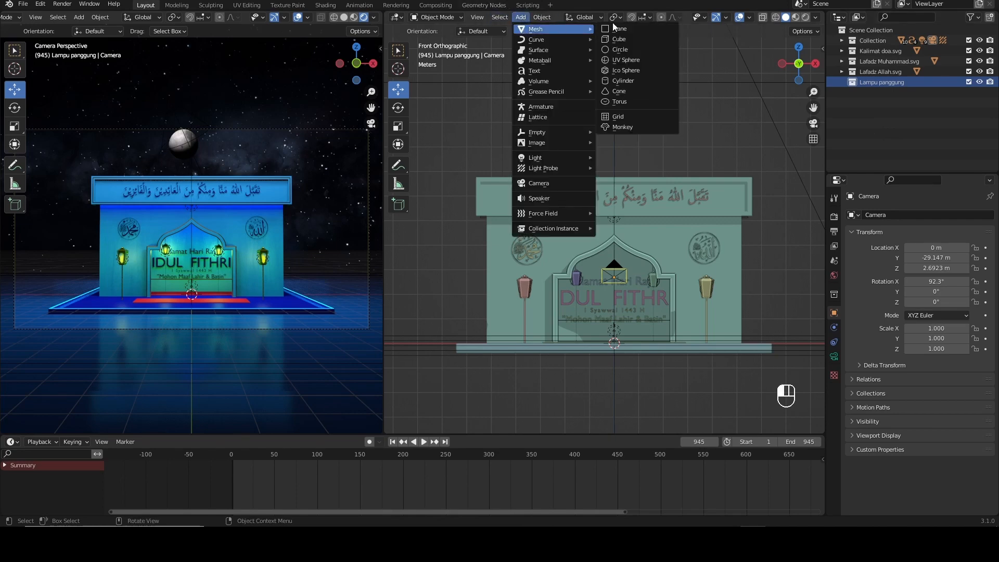
left_click(622, 39)
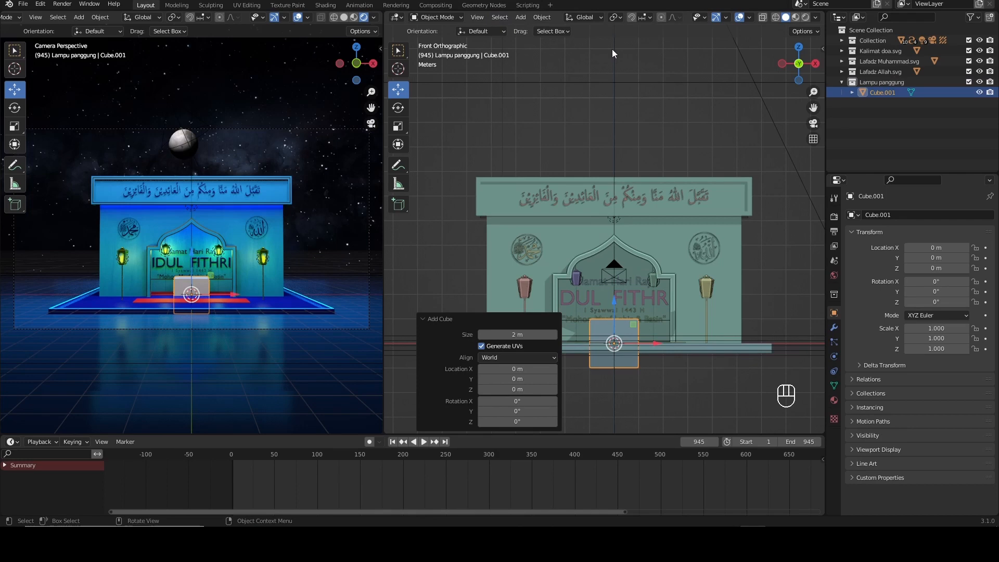
- Put the cube into Edit Mode and set the front viewport's shading to wireframe
left_click(449, 19)
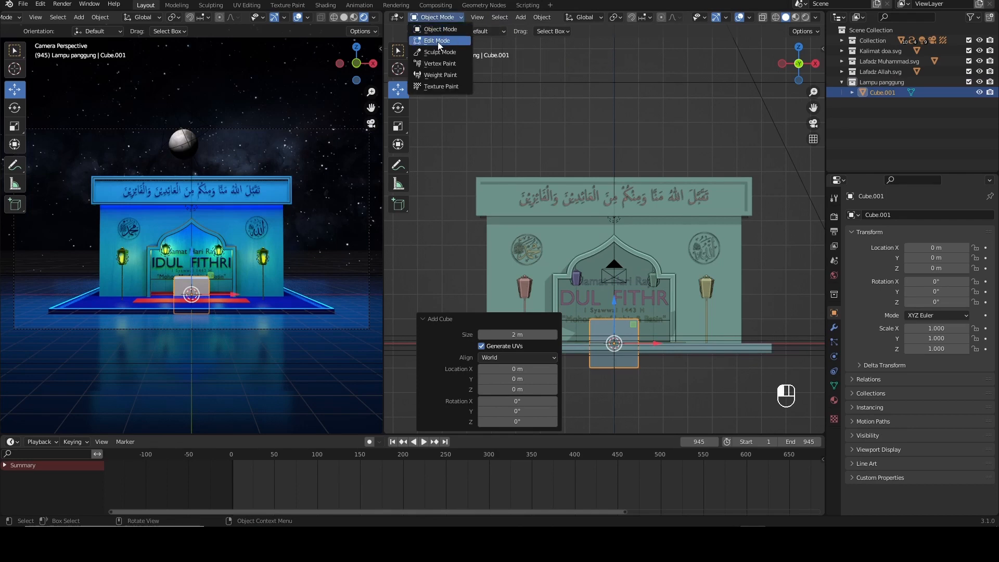
left_click(438, 42)
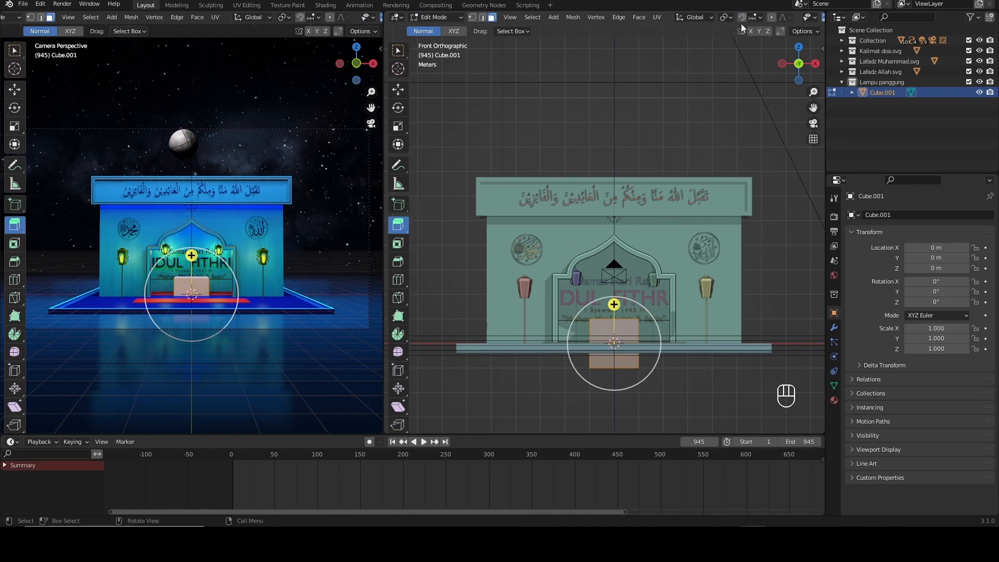
scroll(741, 23, "down", 5)
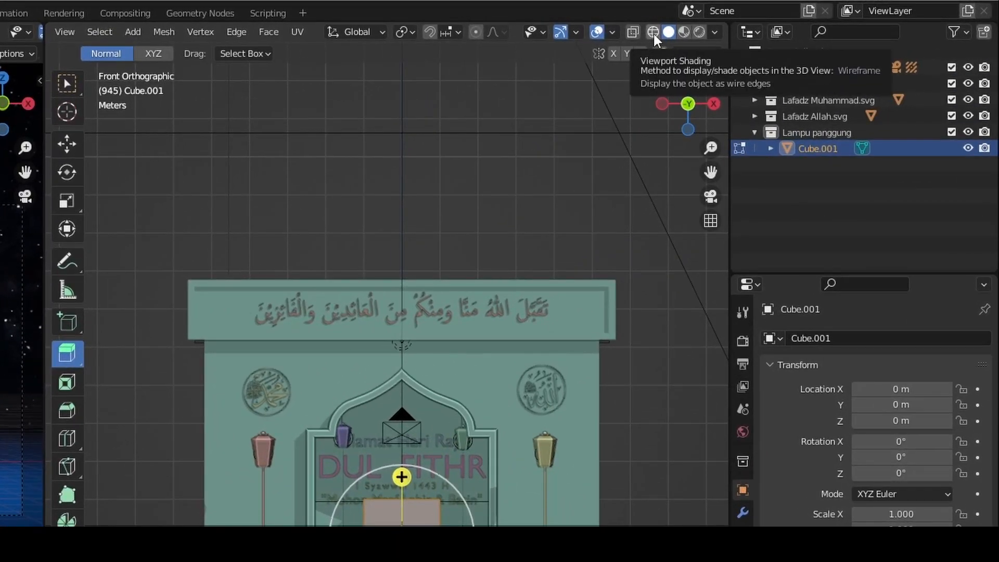
left_click(654, 33)
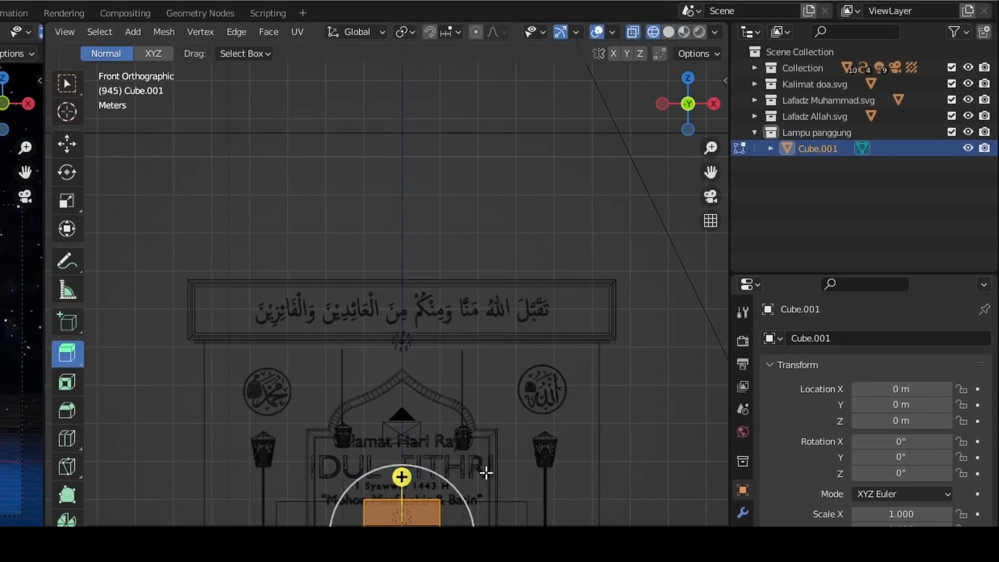
- Stretch the cube along the X axis by a factor of about 11.4 to form a long beam
scroll(492, 474, "down", 5)
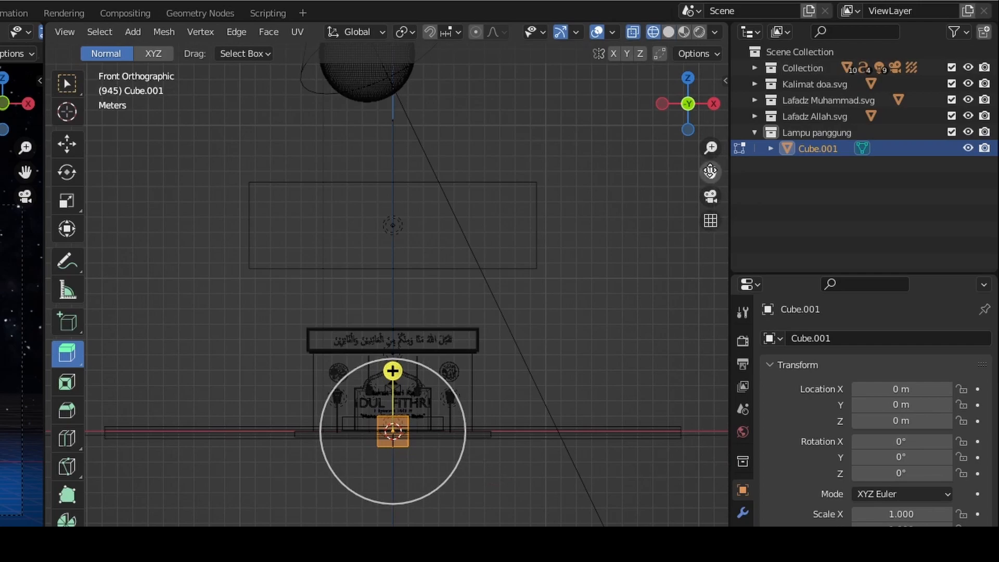
left_click_drag(711, 172, 708, 227)
key("s")
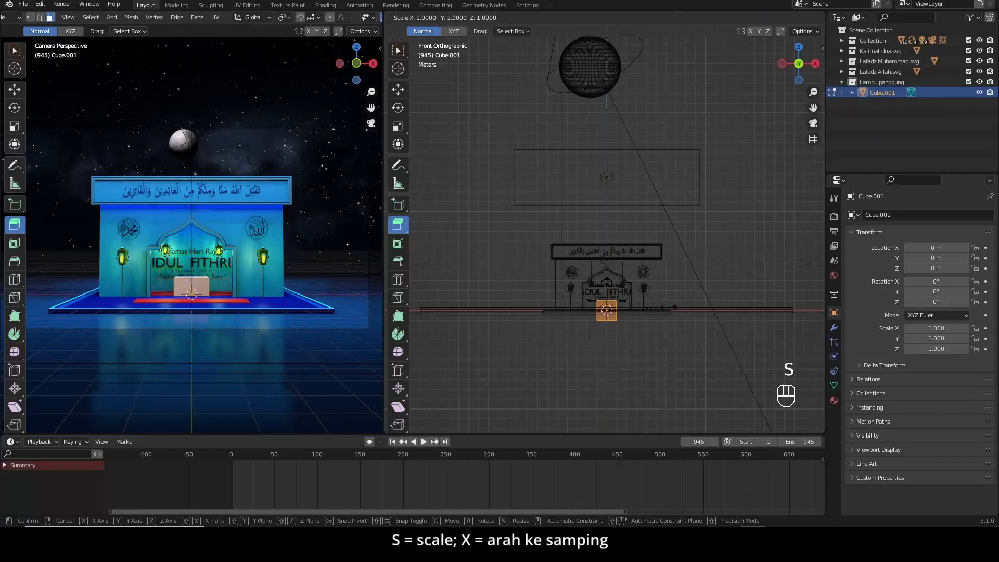
key("x")
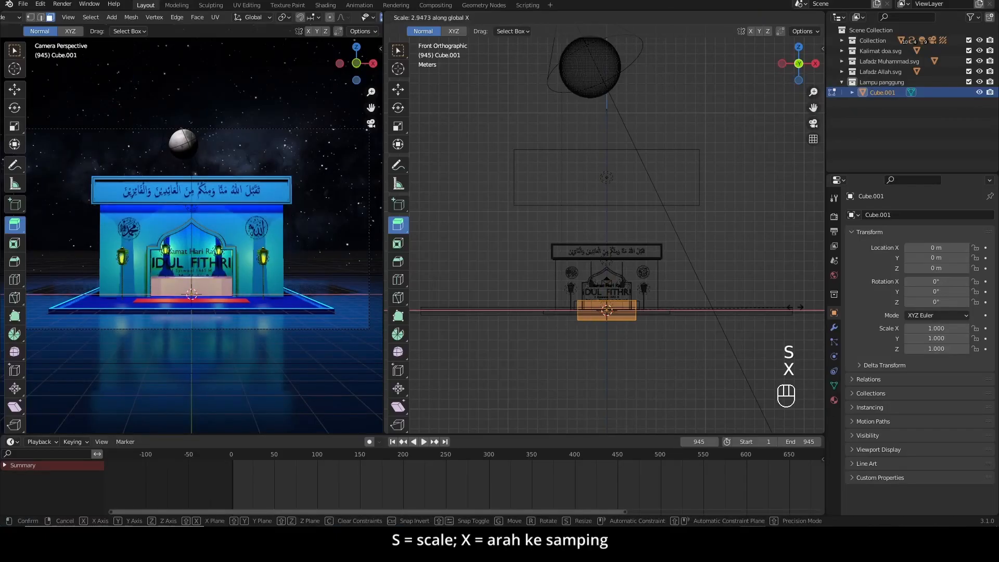
left_click(681, 263)
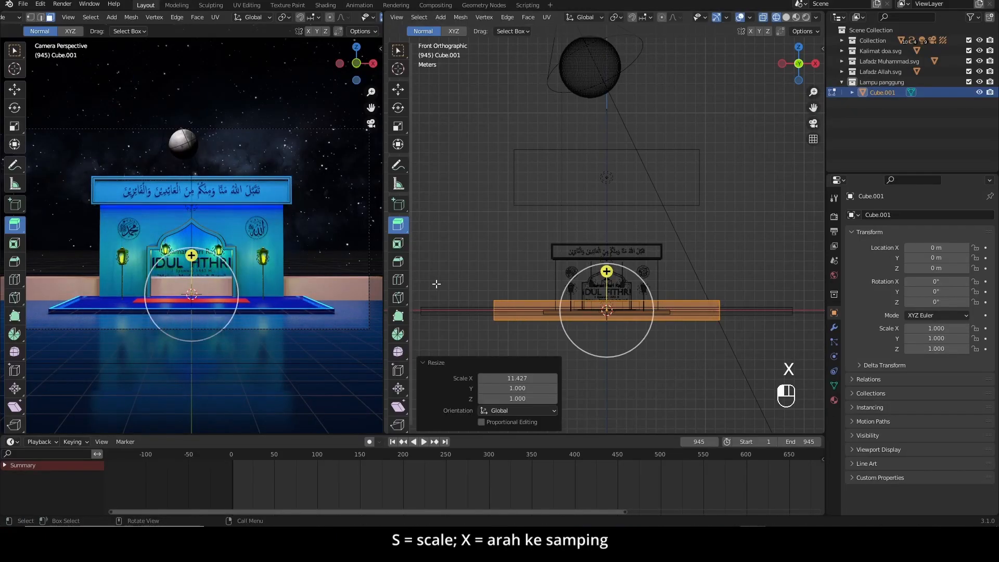
- Scale the beam uniformly to about 0.727, and lengthen it along the X axis by about 1.4
key("s")
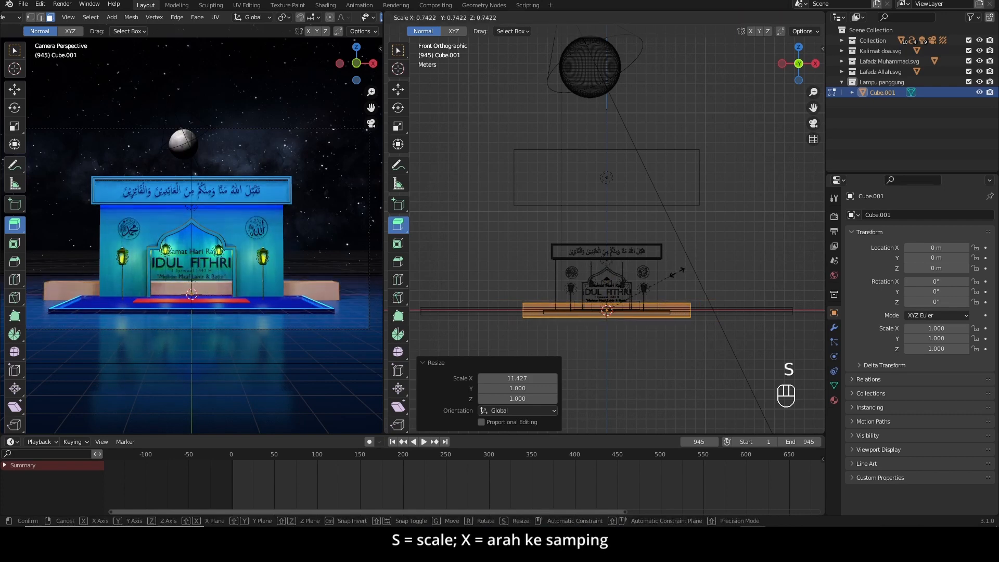
left_click(676, 273)
key("s")
key("x")
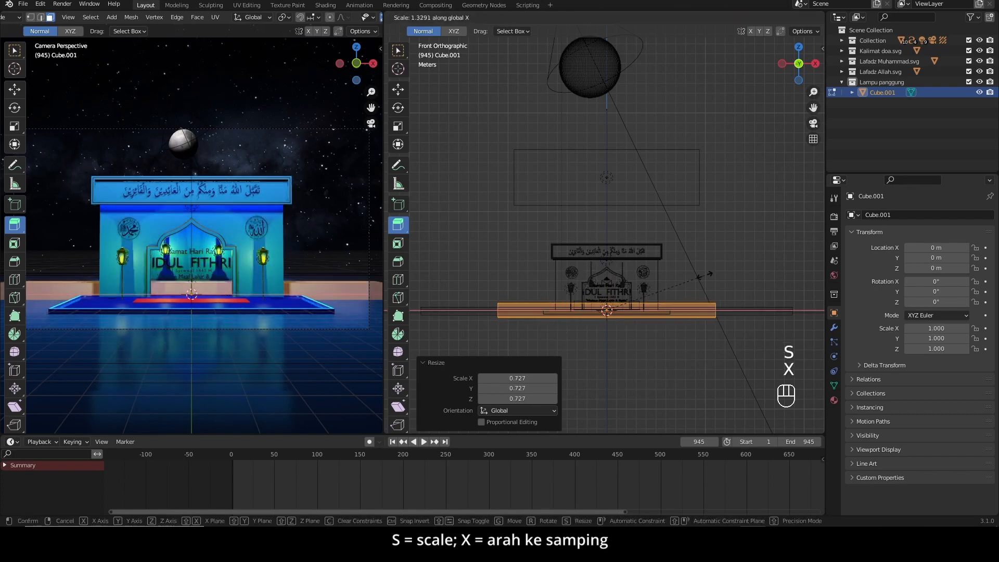
left_click(711, 278)
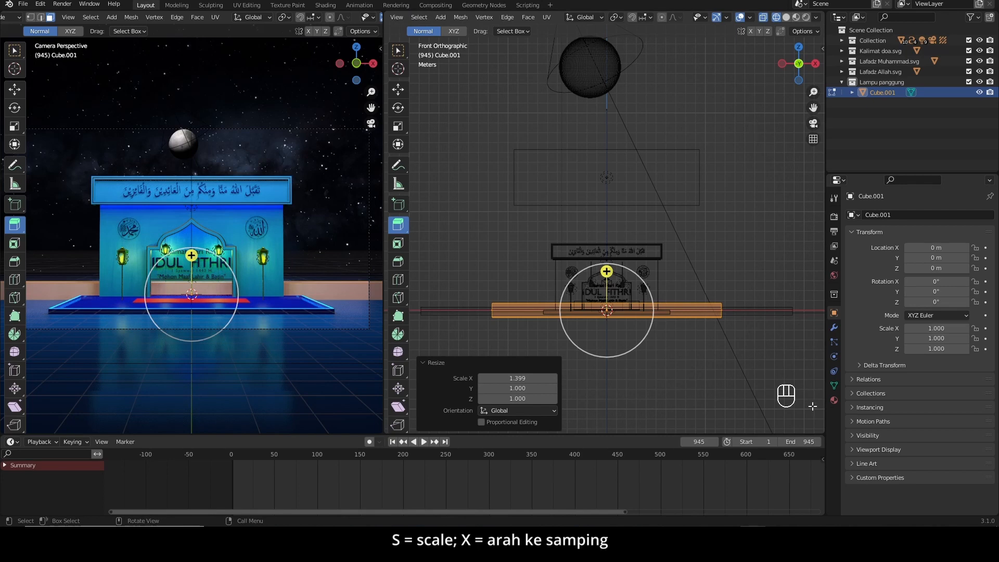
- Split off a second viewport with a top view and move the beam about -12.48 m along the Y axis
left_click_drag(822, 431, 819, 229)
key("KP_7")
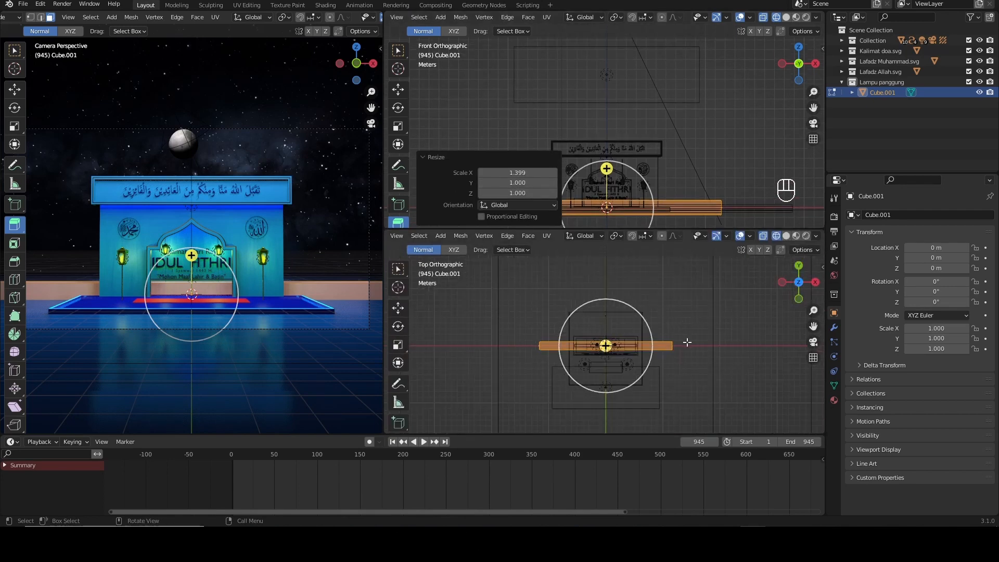
key("g")
key("y")
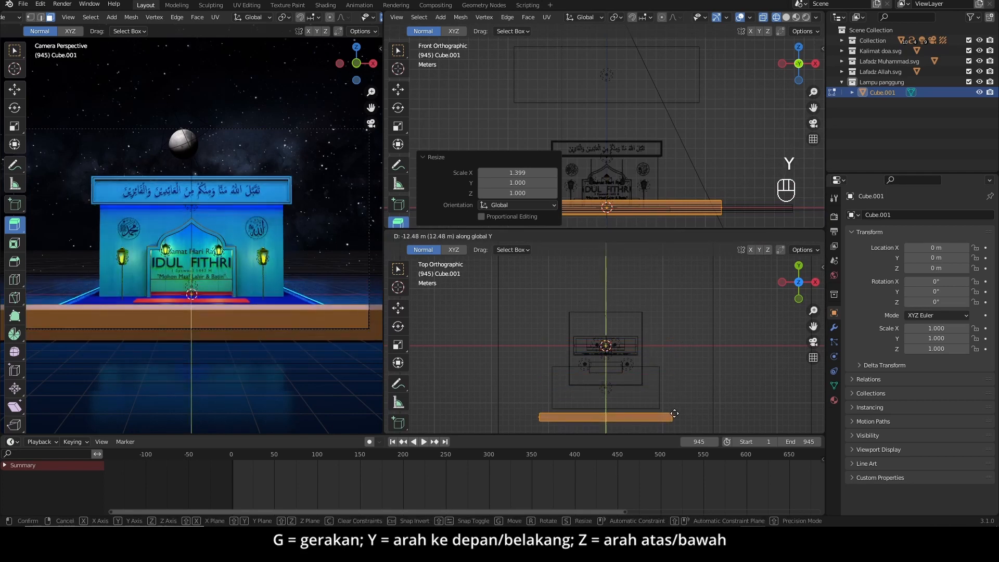
left_click(674, 414)
- Raise the beam about 9.8 m along the Z axis, working in the side view
key("KP_3")
key("g")
key("z")
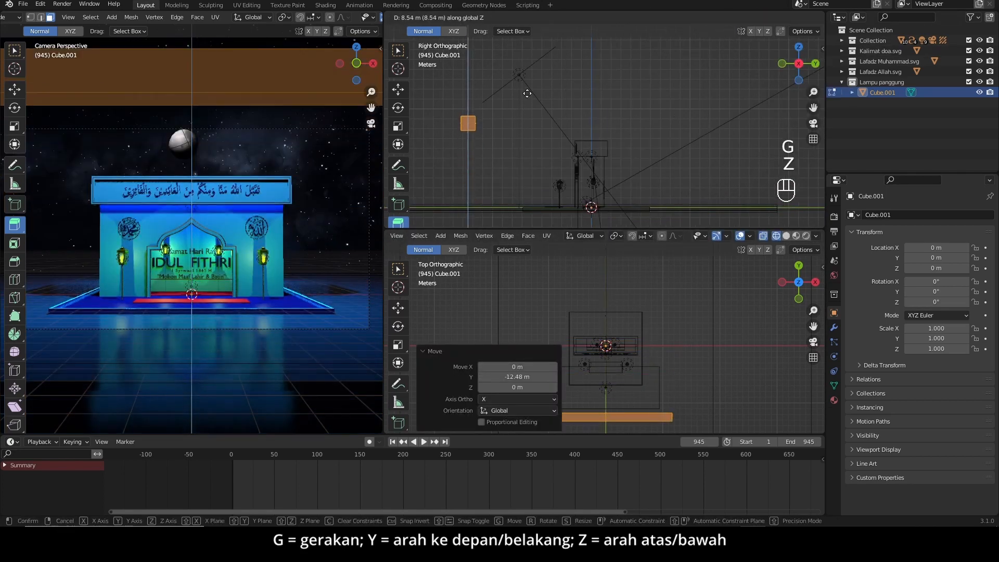
left_click(529, 82)
- Enlarge the upper viewport and divide the beam along its length with 11 evenly spaced loop cuts
middle_click_drag(529, 82, 737, 90)
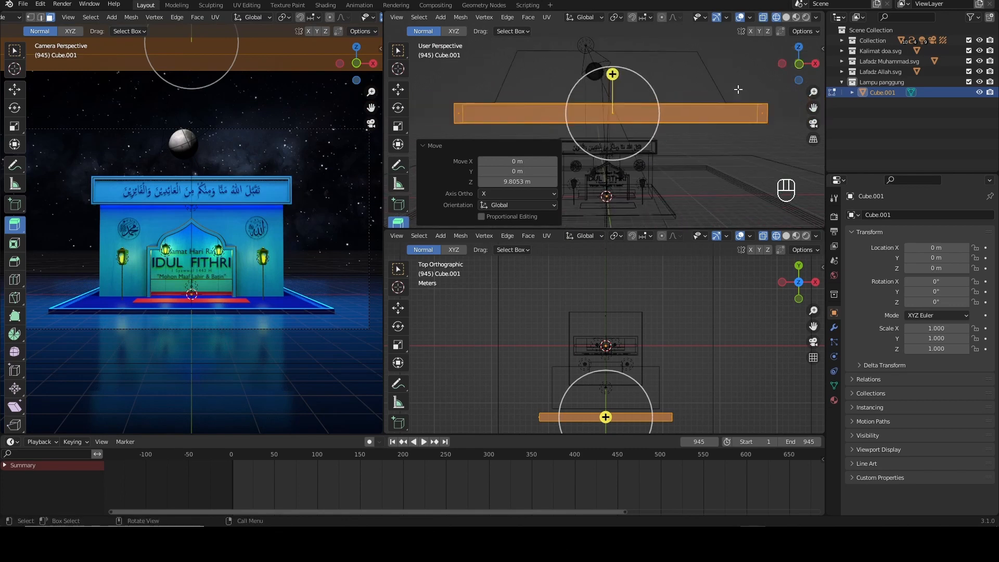
left_click_drag(647, 231, 645, 288)
scroll(658, 214, "up", 3)
scroll(658, 214, "down", 2)
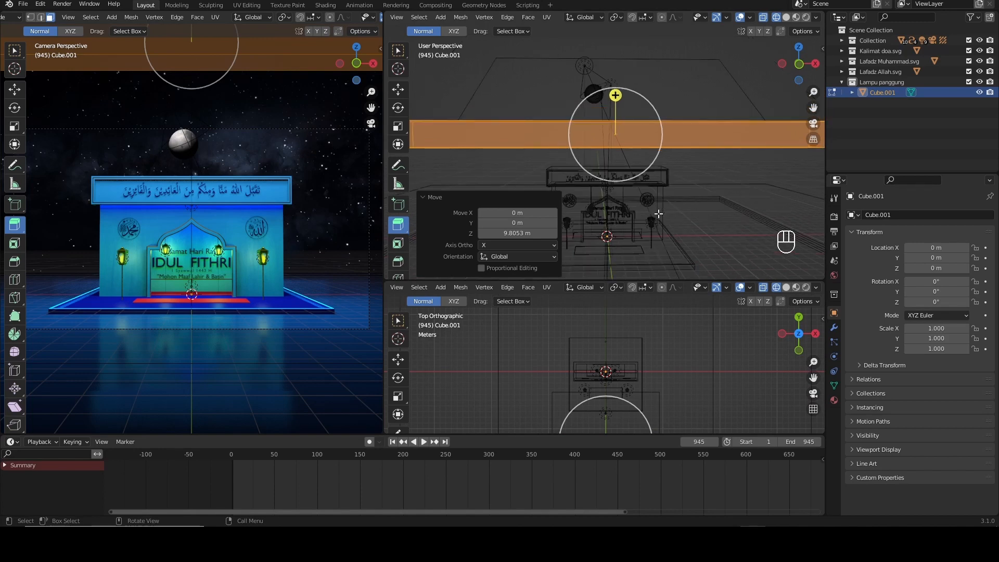
scroll(658, 214, "down", 1)
left_click(799, 72)
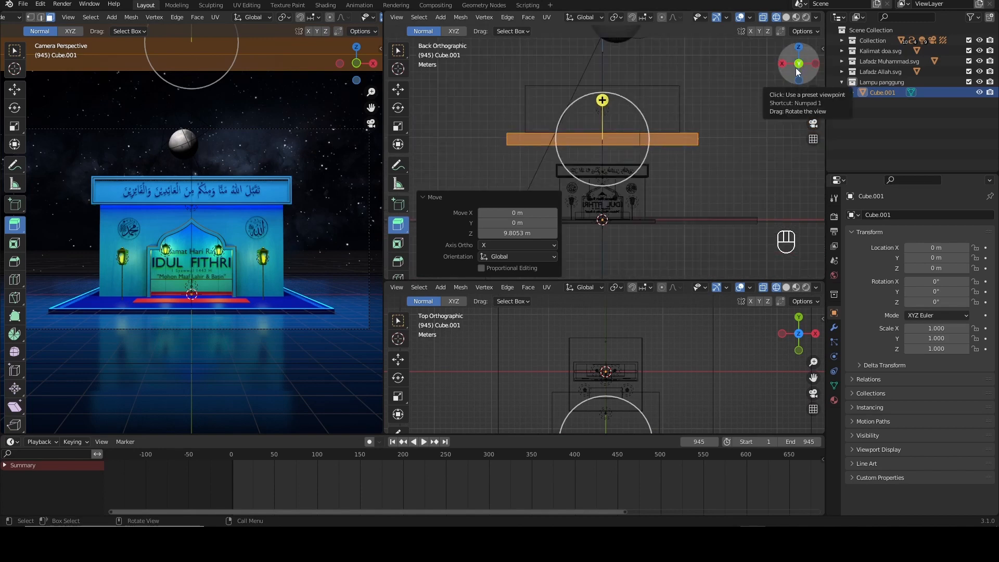
left_click(799, 66)
scroll(655, 130, "up", 4)
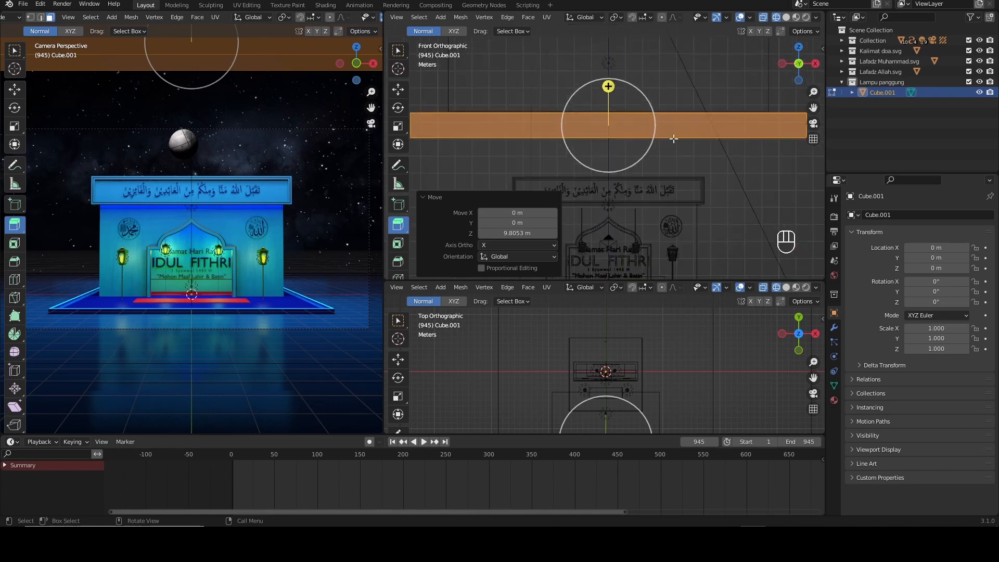
key("ctrl+r")
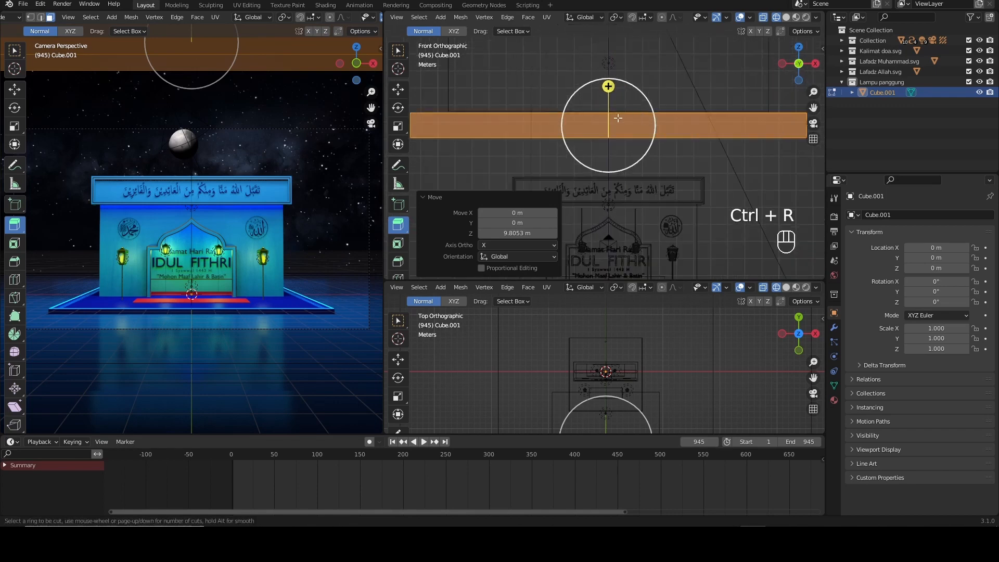
scroll(617, 119, "up", 8)
scroll(617, 119, "up", 2)
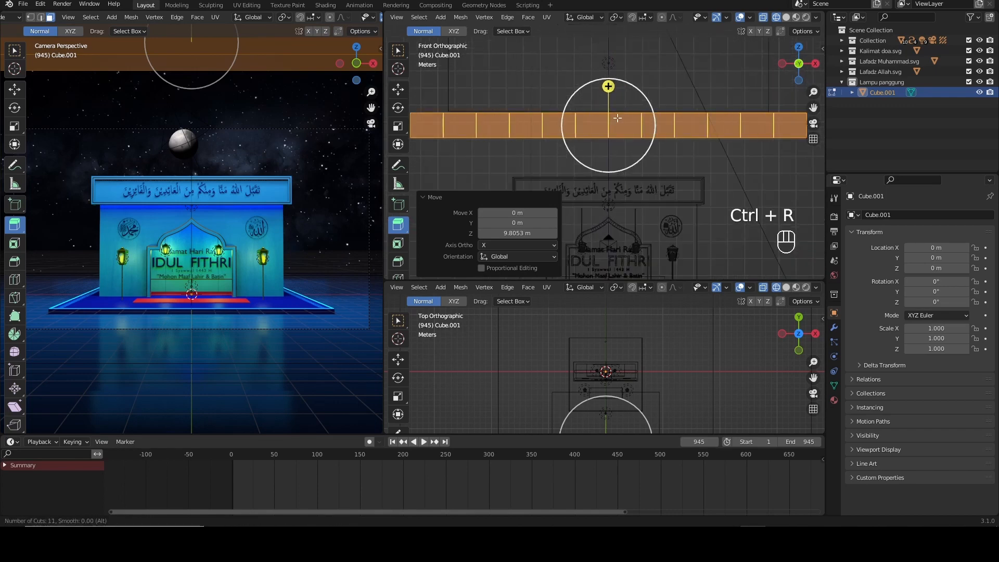
left_click(617, 119)
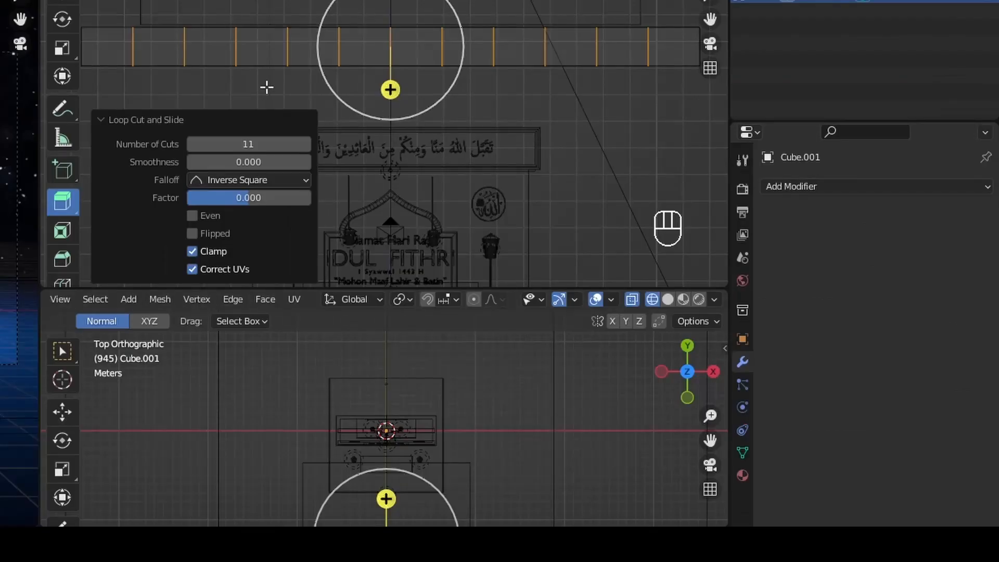
- Add a Triangulate modifier followed by a Wireframe modifier to the beam
left_click(798, 187)
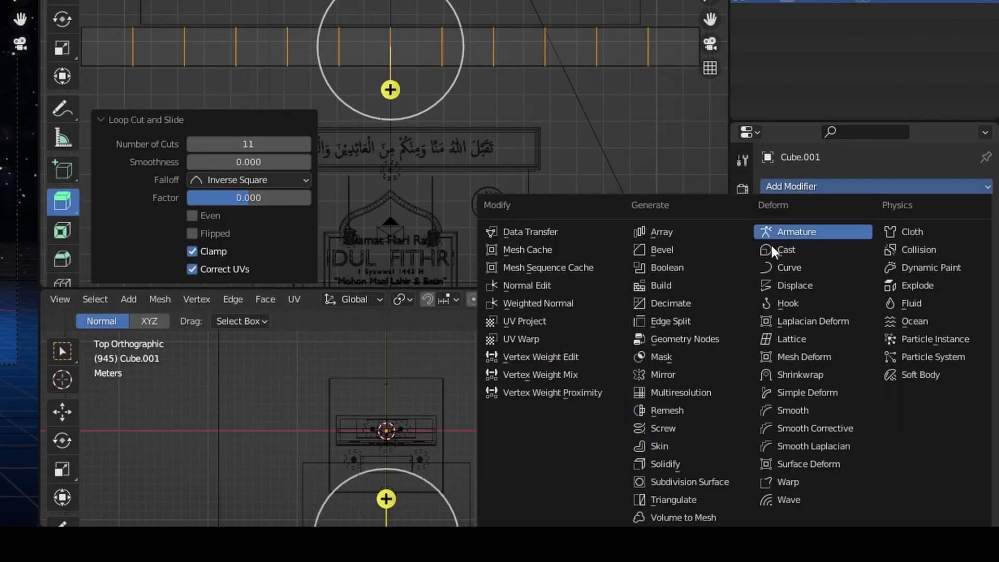
left_click(694, 500)
scroll(489, 180, "down", 1)
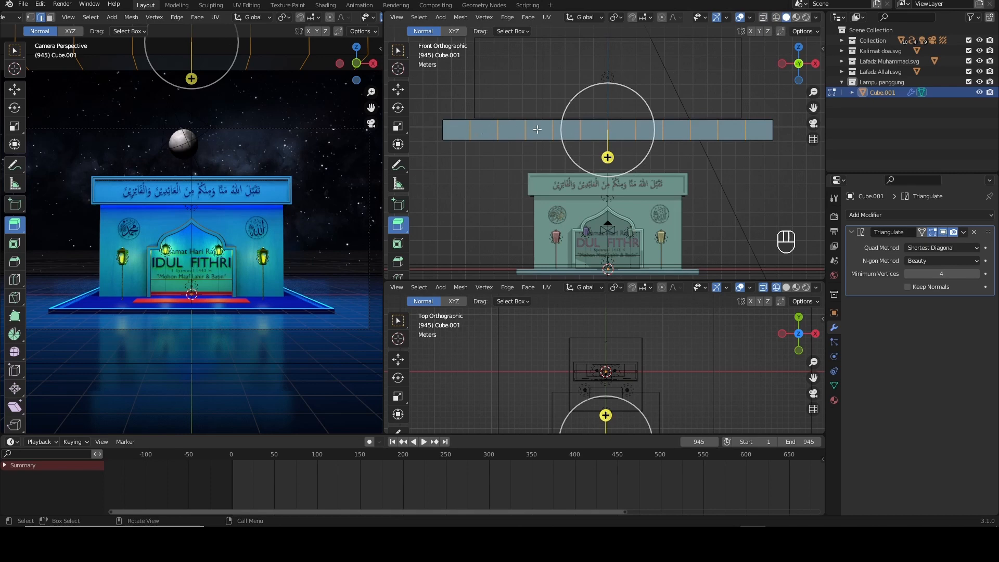
left_click(885, 215)
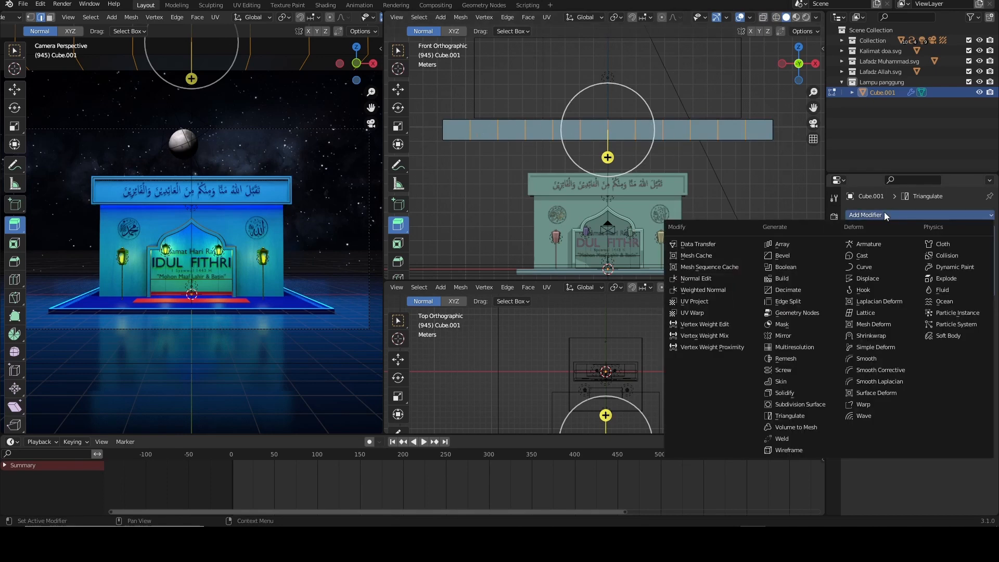
left_click(787, 451)
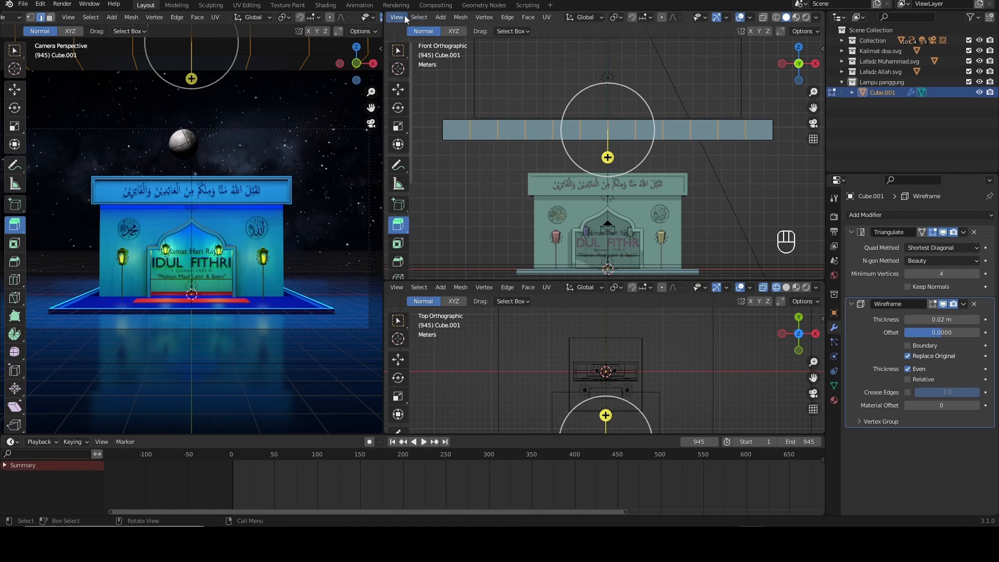
- Switch the beam to Object Mode and inspect its truss structure in perspective
scroll(404, 19, "up", 5)
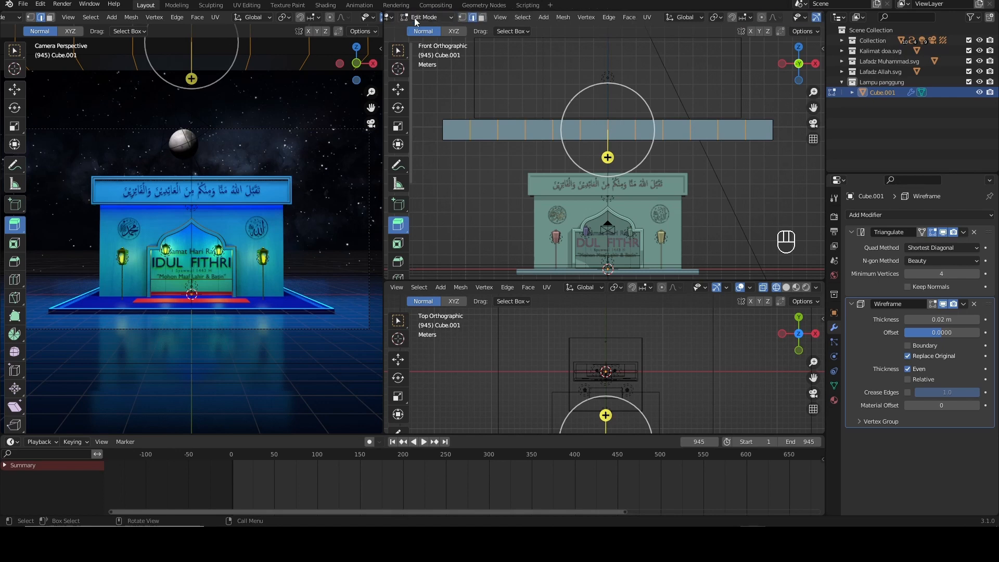
left_click(413, 18)
left_click(427, 29)
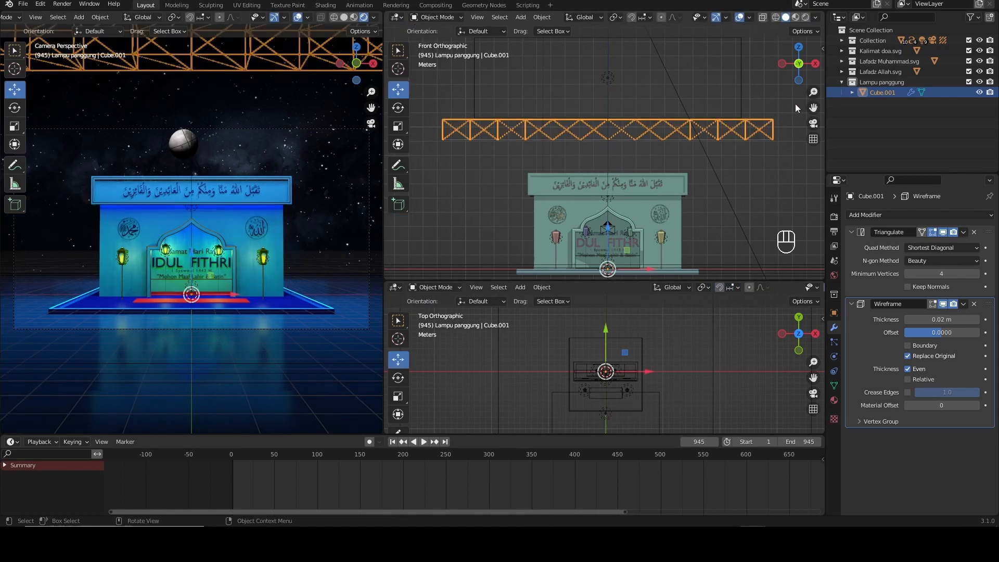
left_click_drag(800, 79, 738, 164)
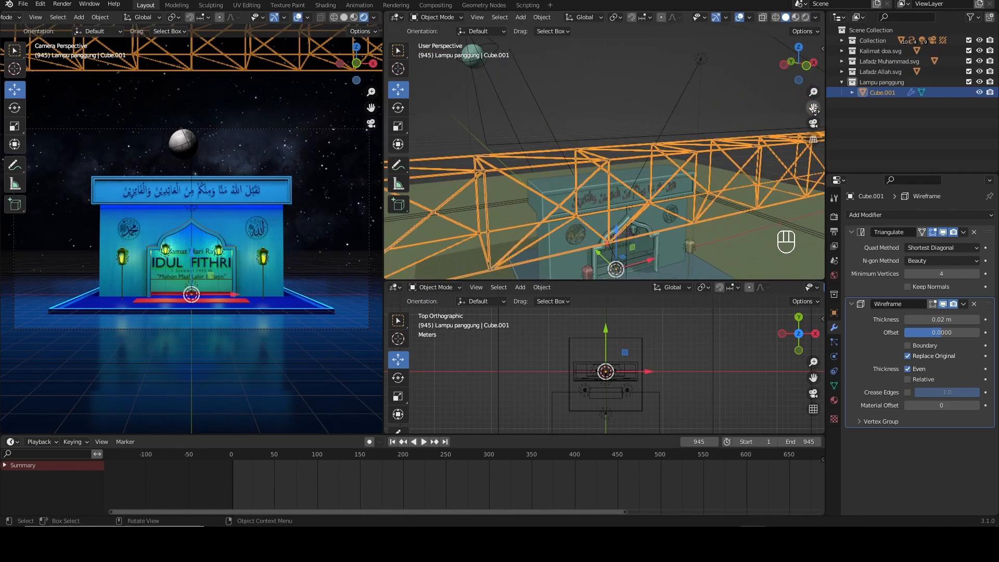
left_click_drag(813, 109, 857, 100)
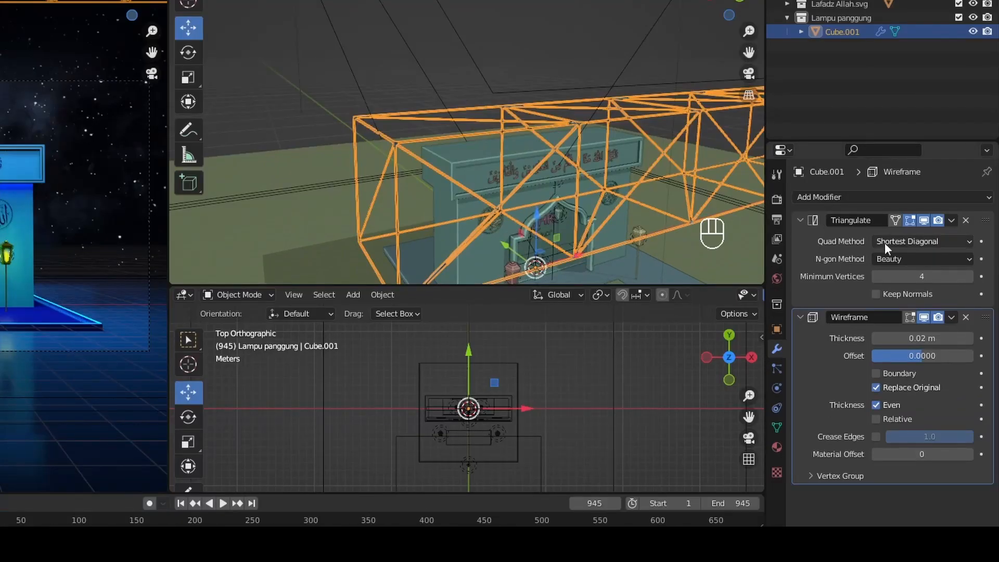
- Add a Solidify modifier to the truss and set its thickness to 0.04 m
left_click(901, 198)
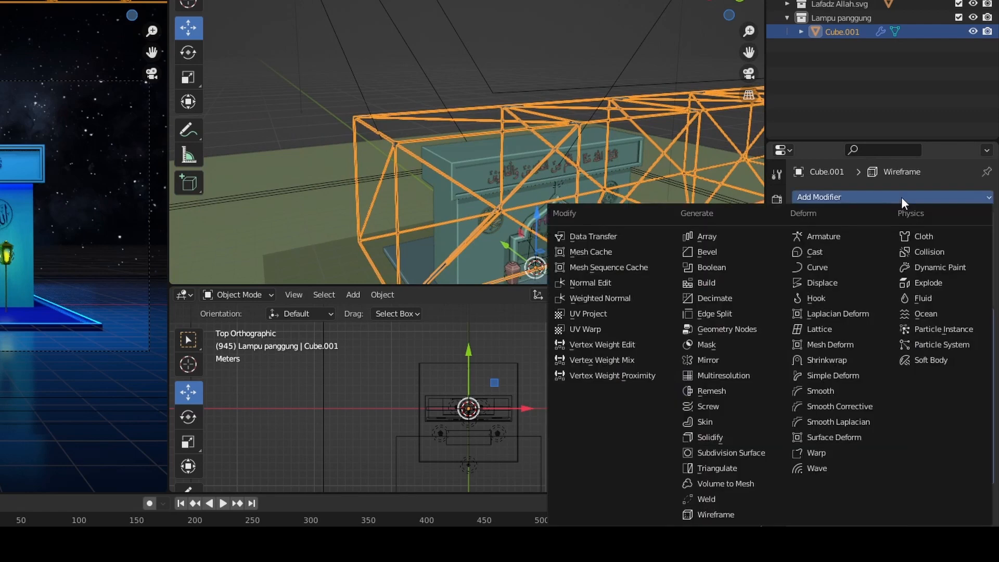
left_click(716, 436)
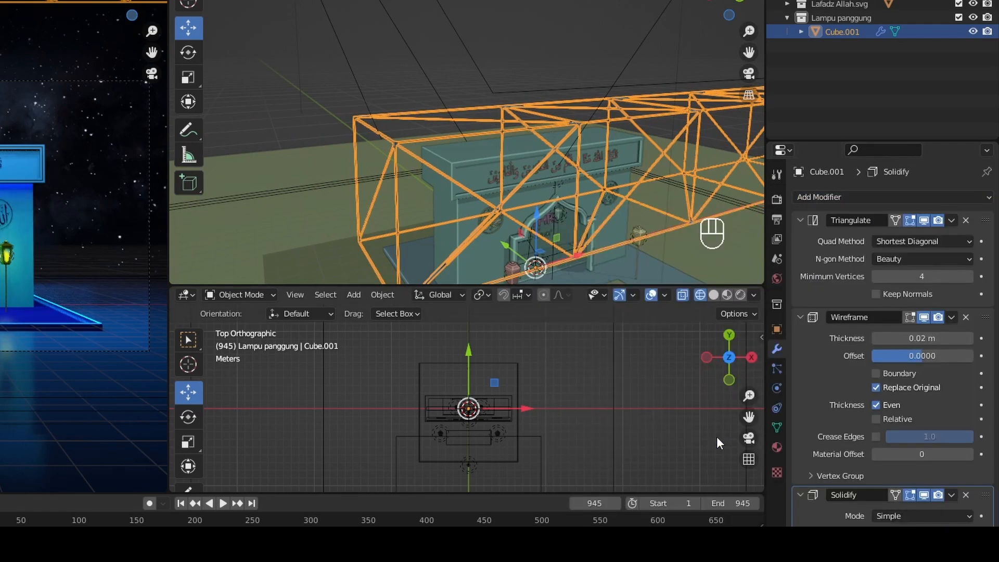
scroll(935, 524, "down", 1)
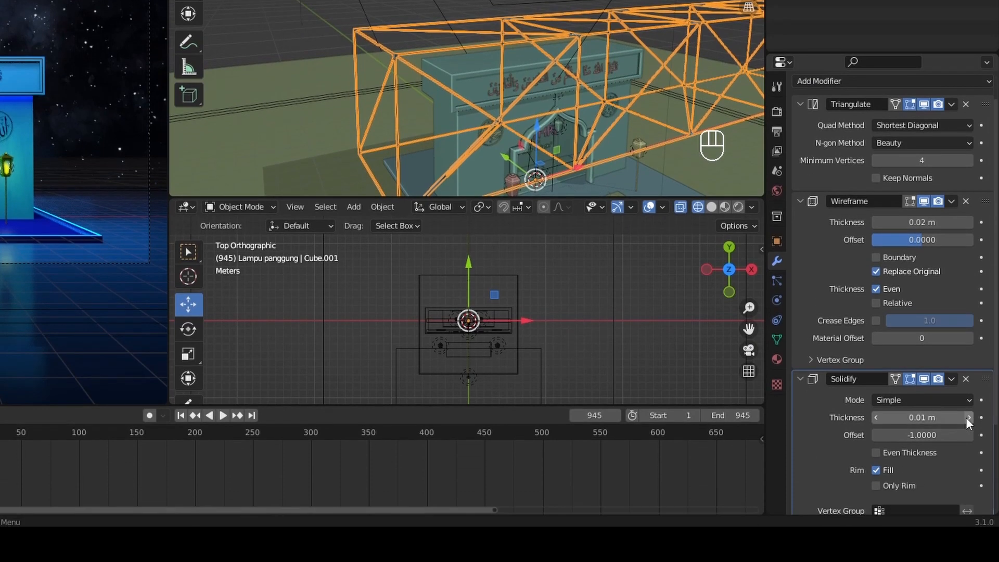
left_click(966, 418)
left_click(967, 418)
left_click(967, 417)
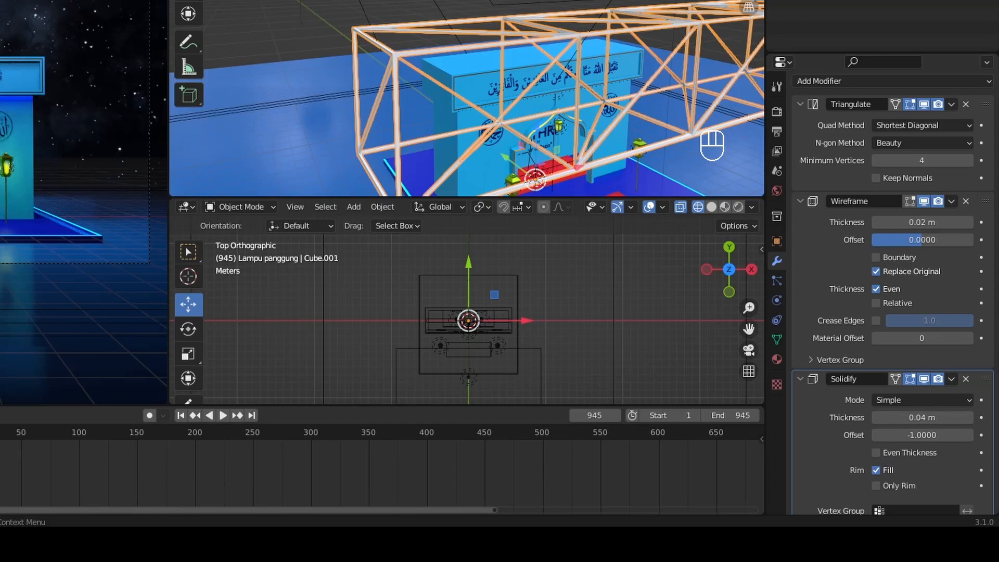
- Give the truss a new near-black material with metallic 0.685 and roughness 0.217
left_click_drag(729, 2, 707, 2)
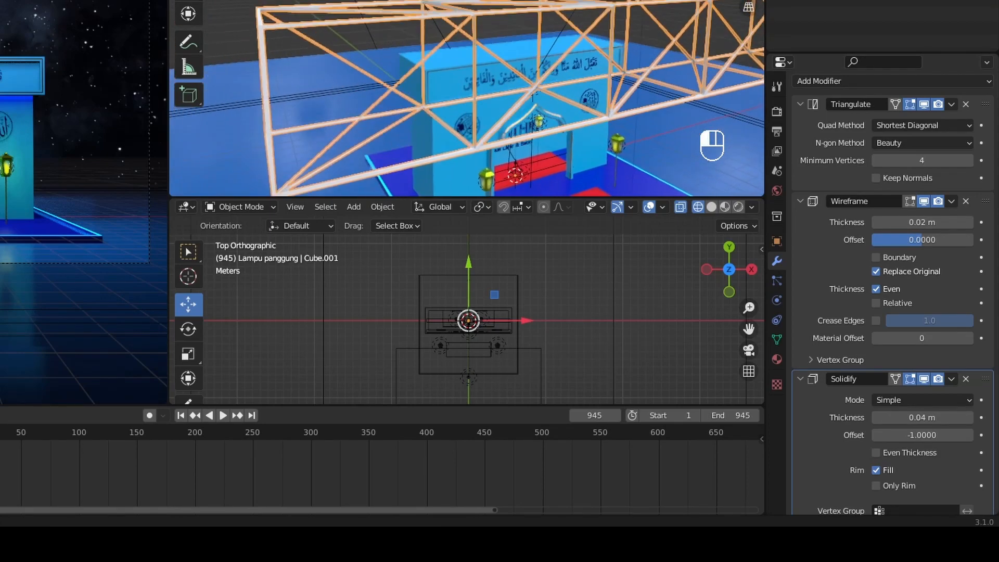
left_click(777, 359)
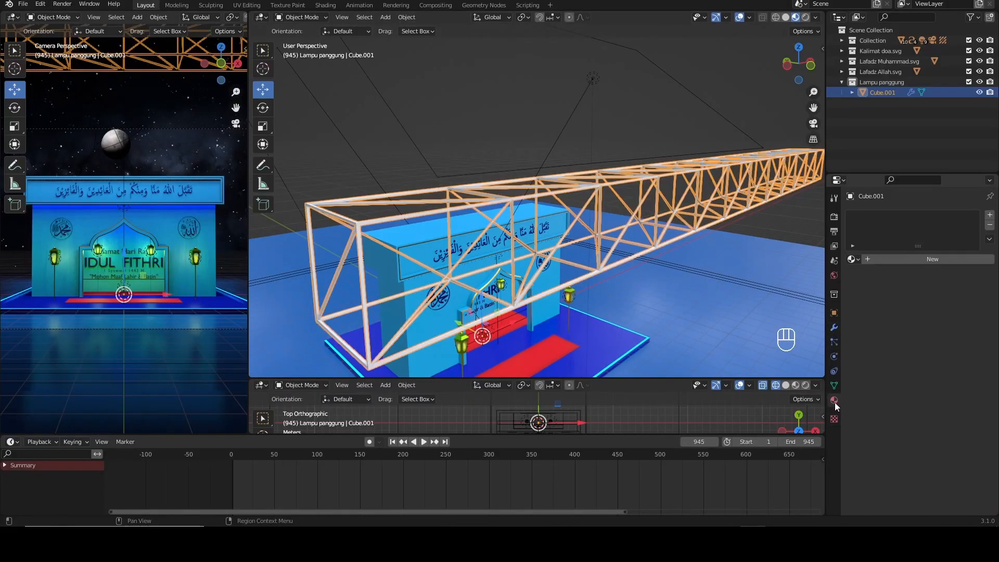
left_click(928, 259)
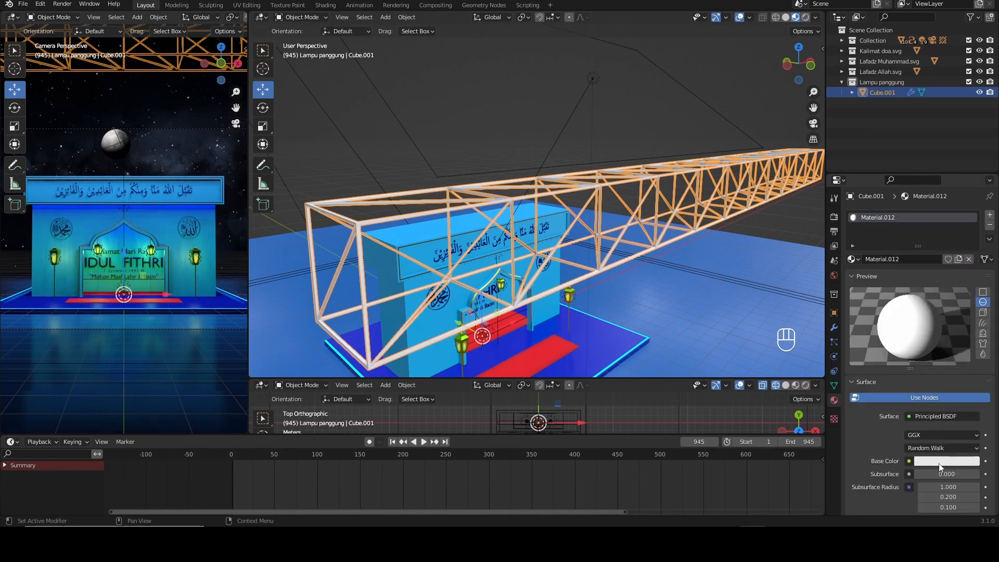
left_click(940, 461)
left_click(759, 236)
key("Tab")
key("Tab")
left_click_drag(799, 64, 741, 67)
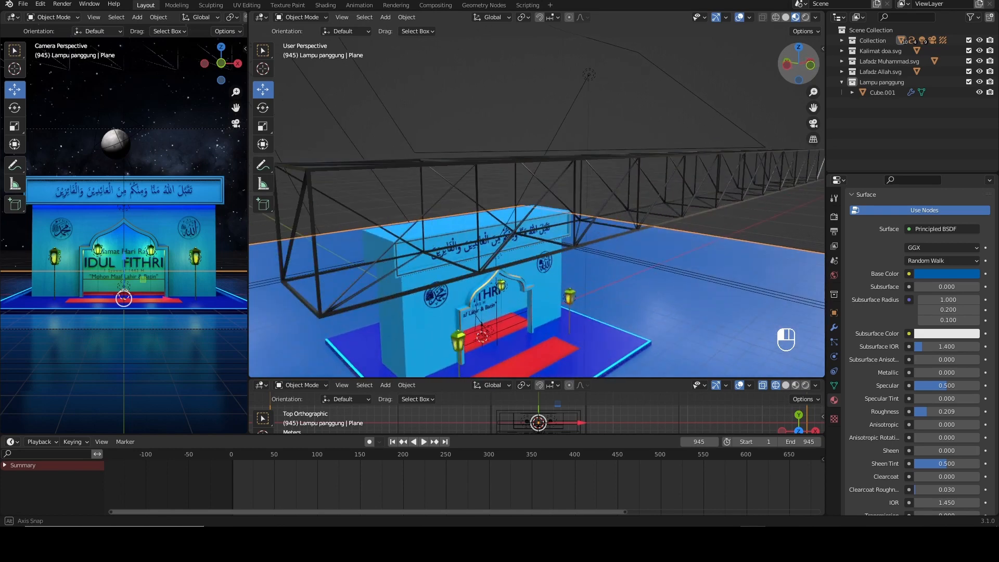
- Rename the truss object as Kerangka lampu
double_click(884, 92)
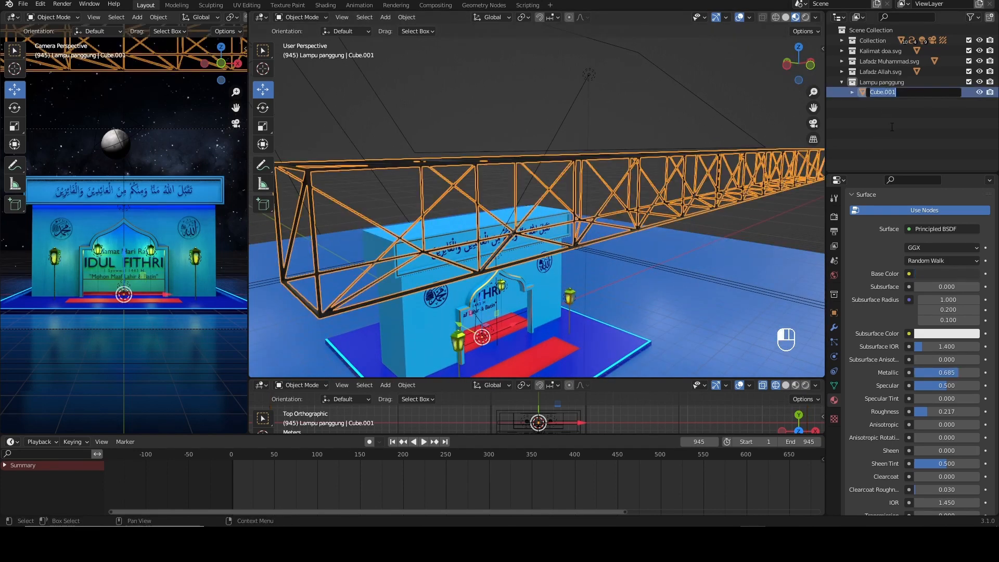
type("Ke")
type("rangka lampu")
key("Return")
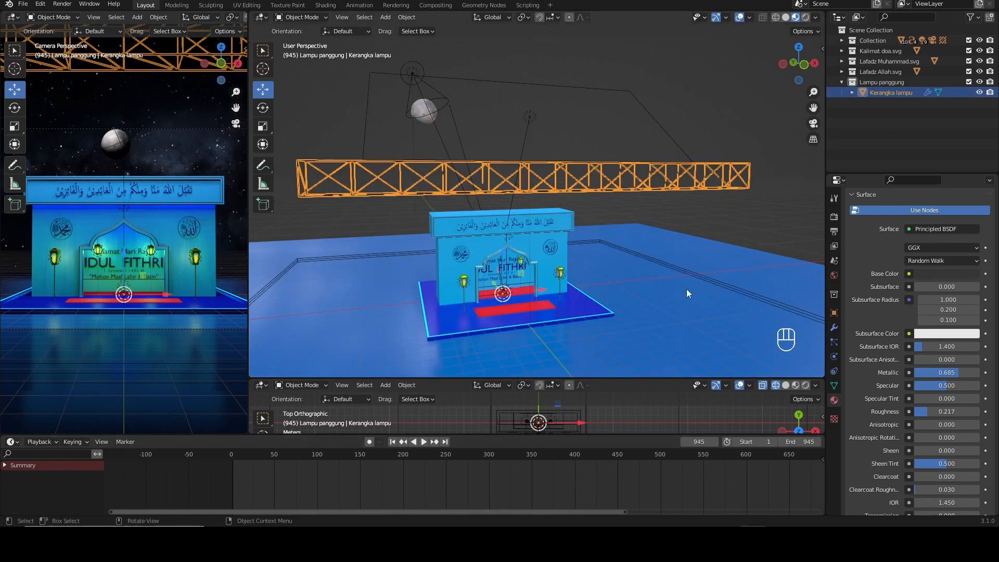
- Set the truss's origin to its geometry
scroll(687, 289, "up", 2)
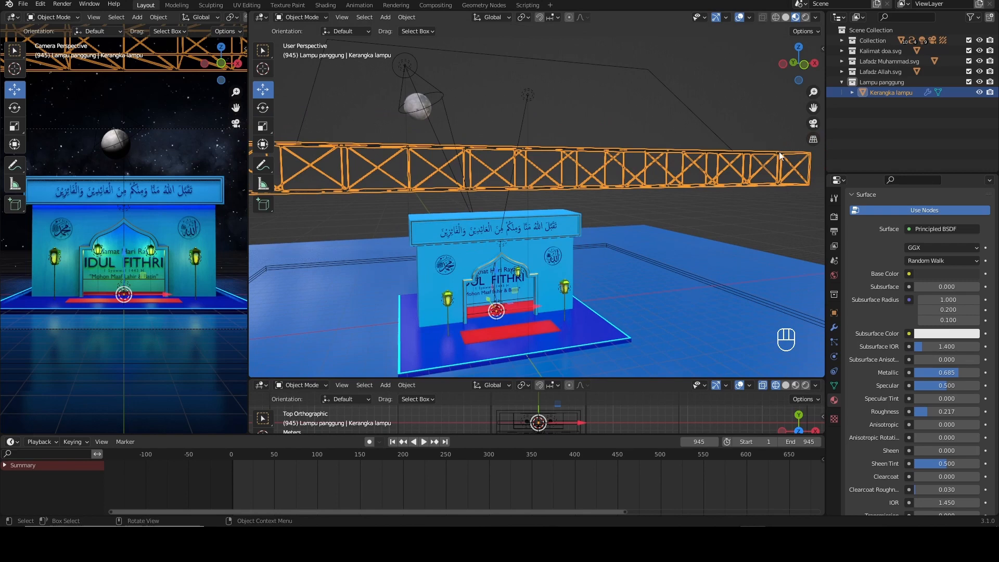
left_click_drag(797, 78, 822, 78)
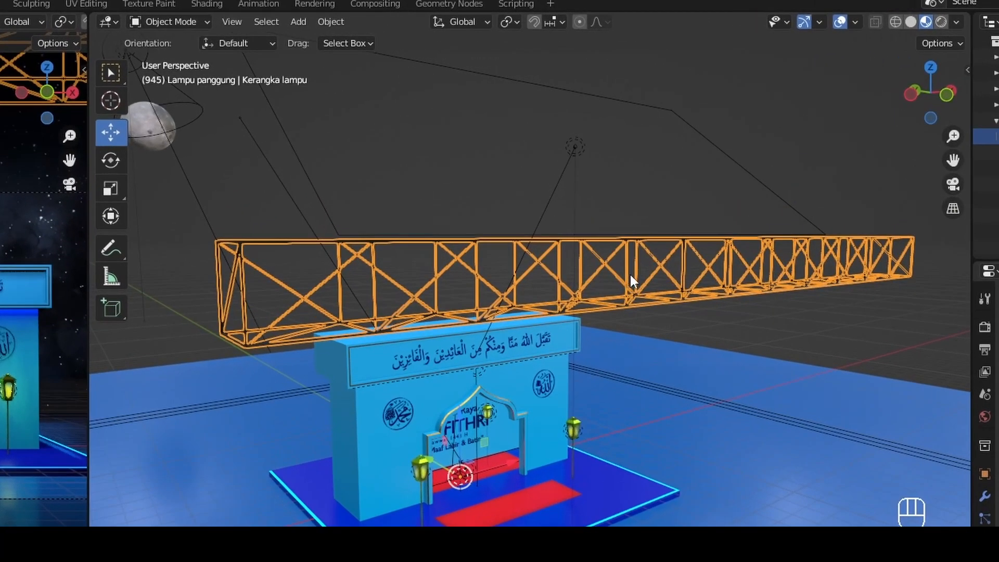
right_click(631, 269)
mouse_move(585, 329)
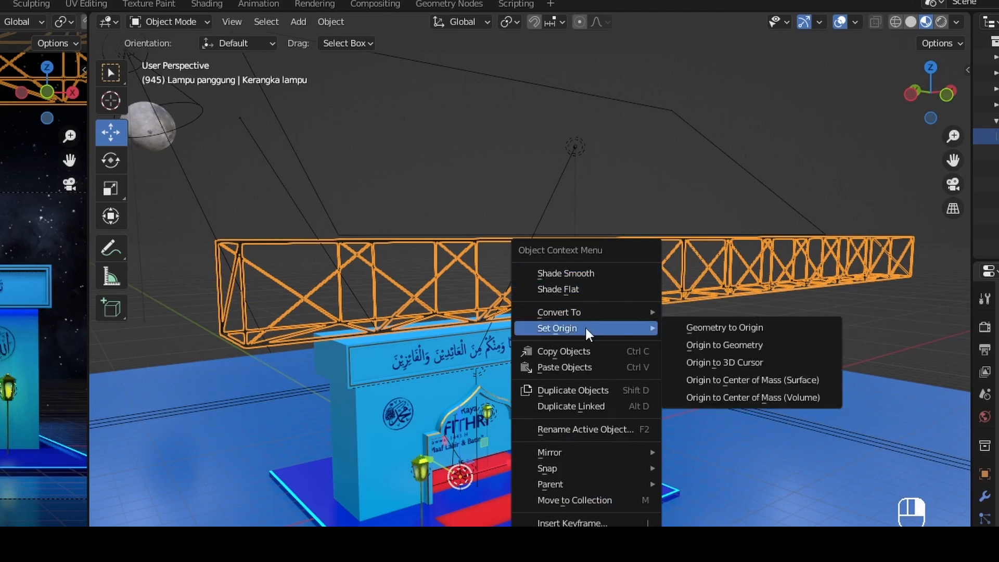
left_click(724, 343)
scroll(707, 320, "up", 3)
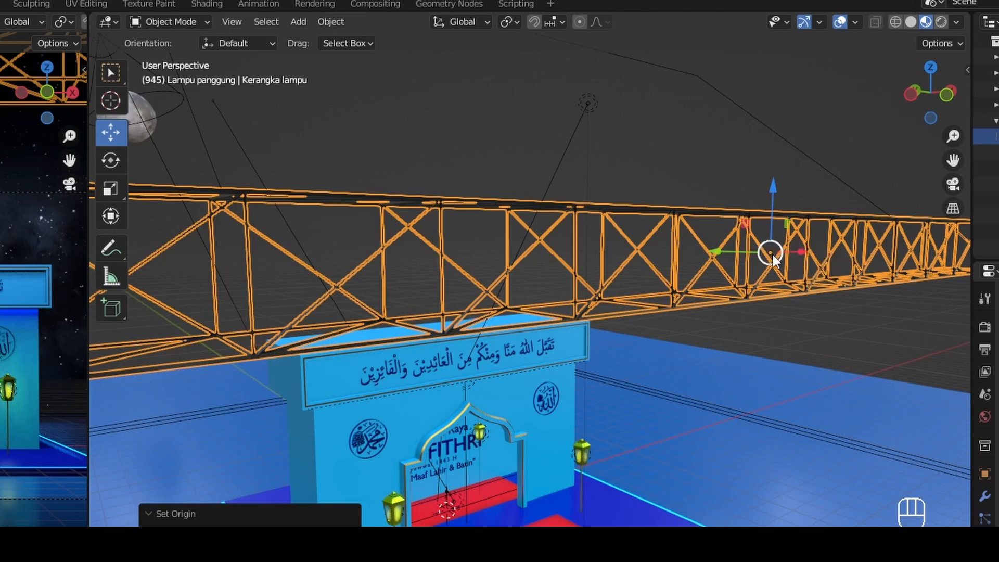
scroll(773, 256, "down", 3)
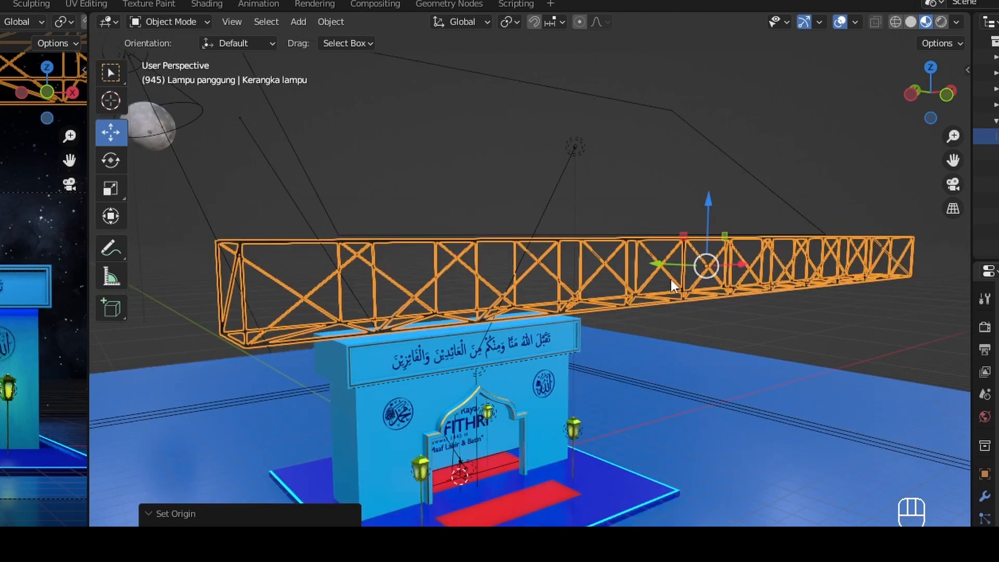
- Snap the 3D cursor to the selected truss's origin
key("shift+s")
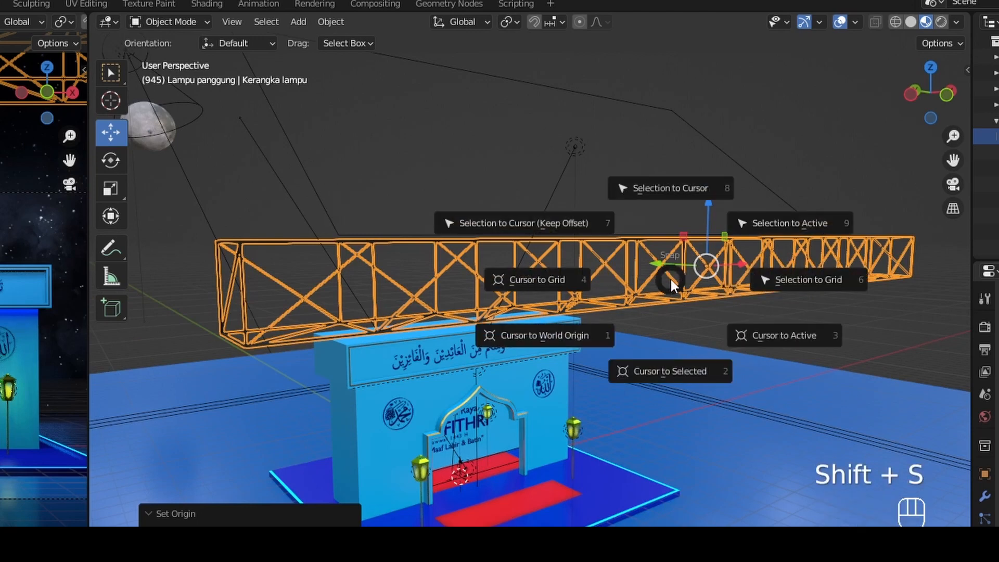
left_click(655, 372)
scroll(655, 373, "up", 6)
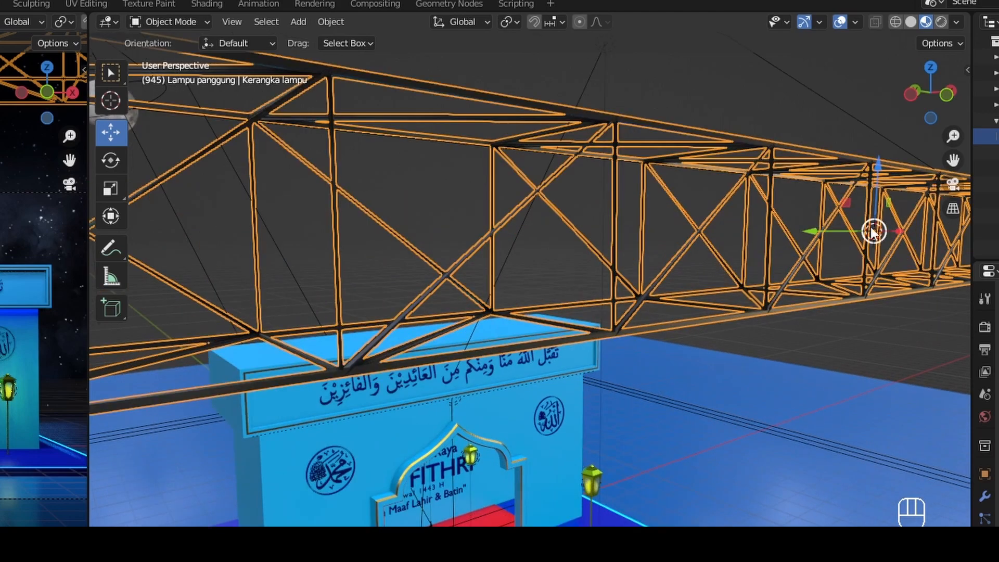
scroll(923, 200, "down", 2)
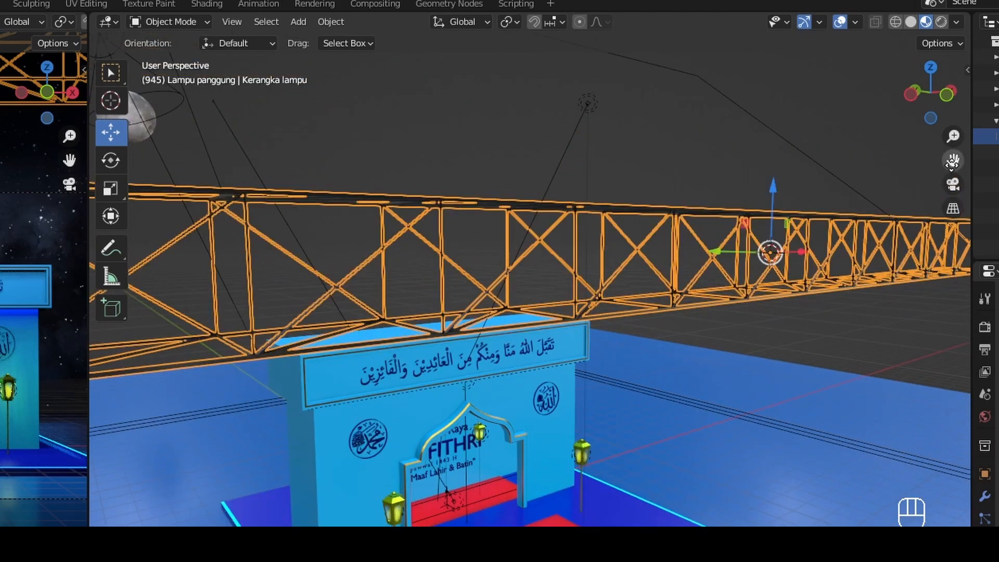
- Add a cylinder mesh at the 3D cursor on the truss and rename it Tempat lampu
left_click_drag(951, 161, 853, 165)
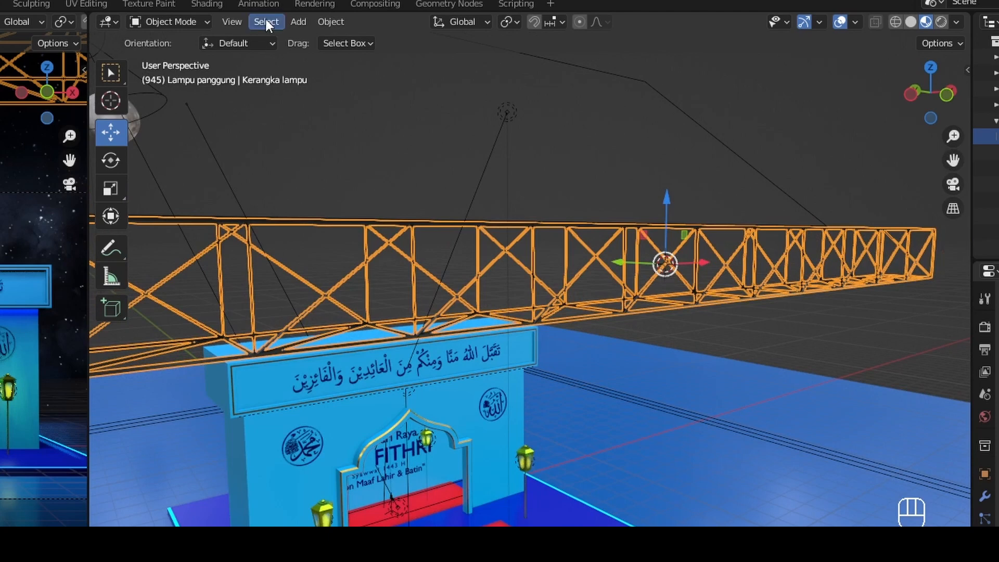
left_click(300, 22)
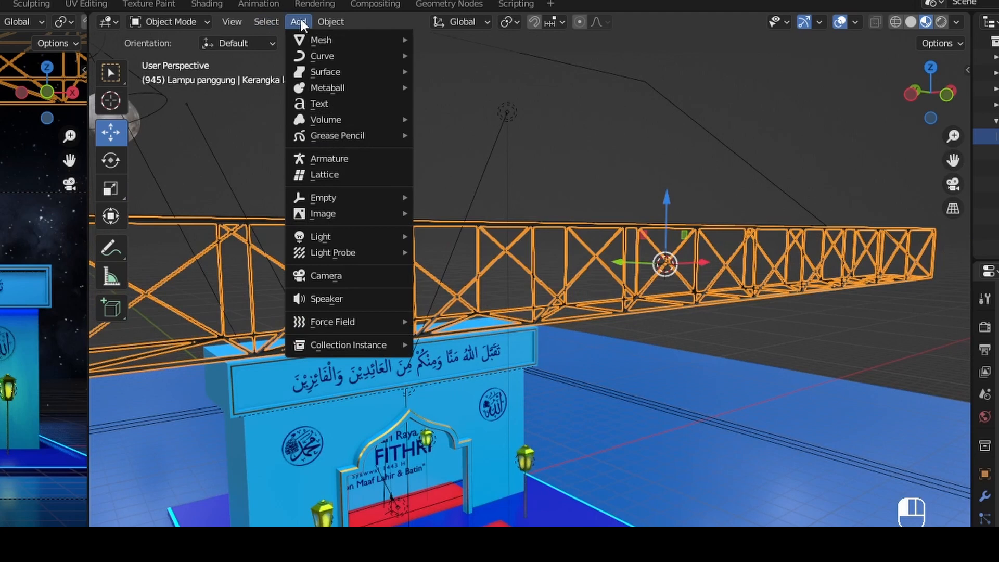
mouse_move(304, 40)
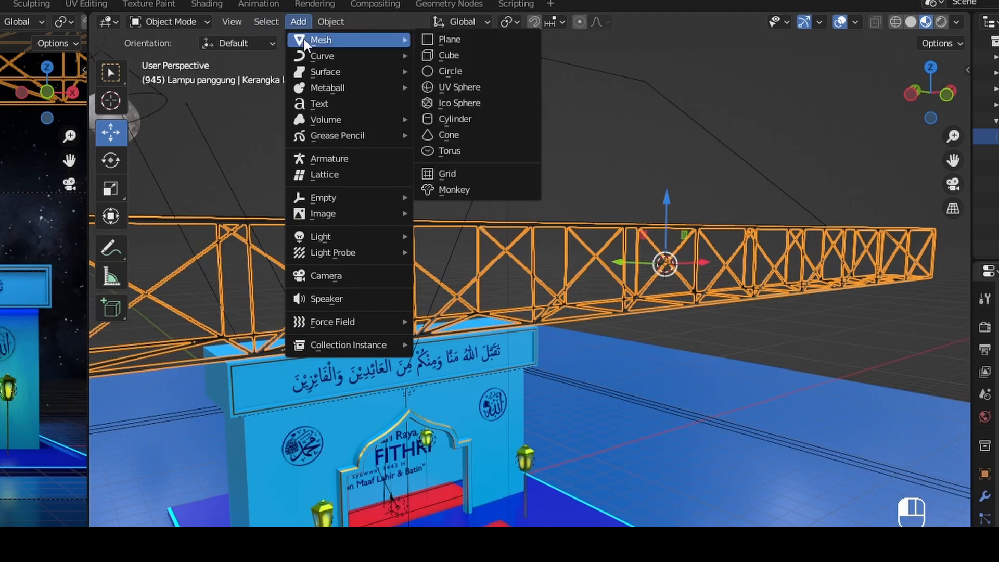
left_click(467, 121)
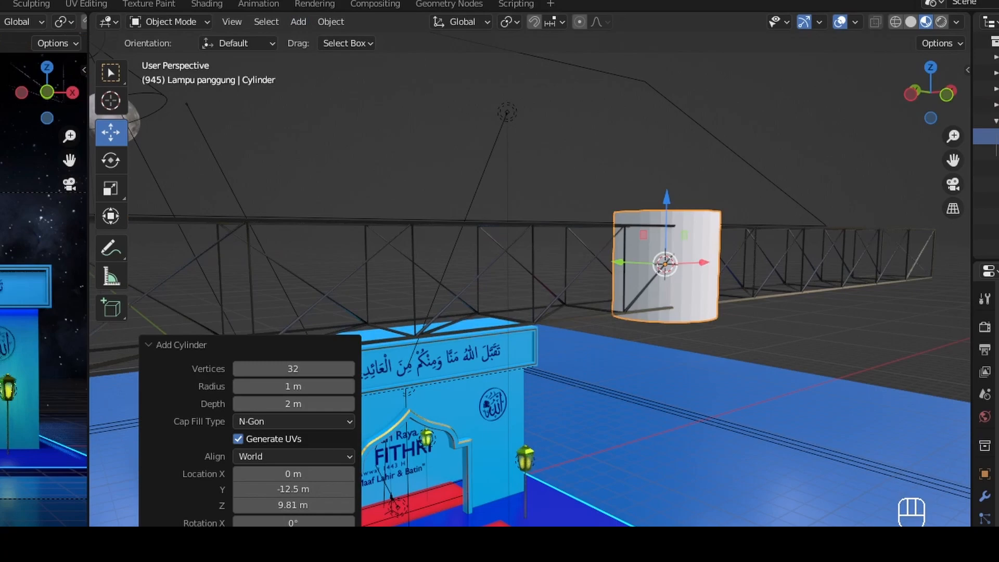
left_click(991, 136)
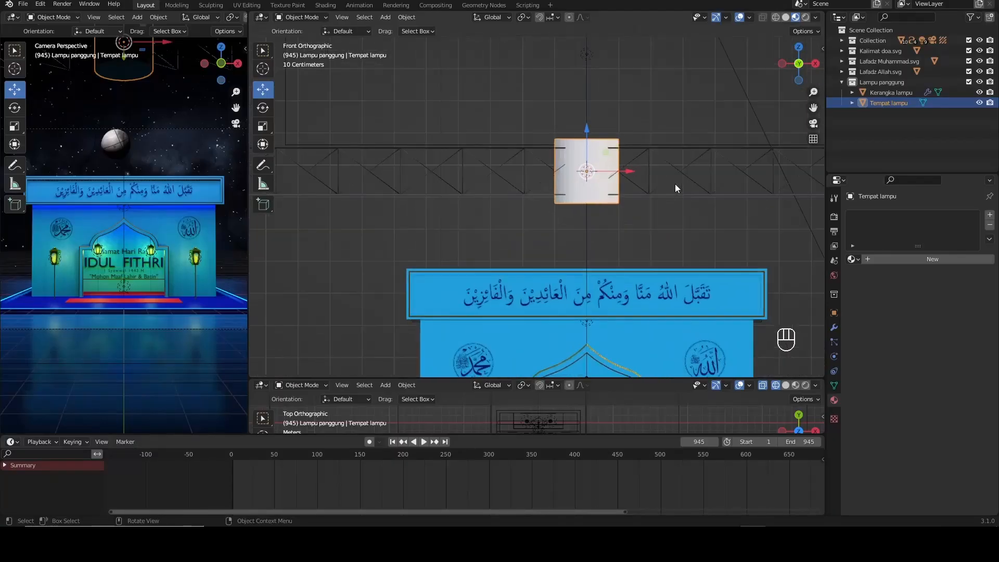
- Isolate the cylinder by hiding all other objects and switch to the bottom orthographic view
scroll(676, 183, "up", 2)
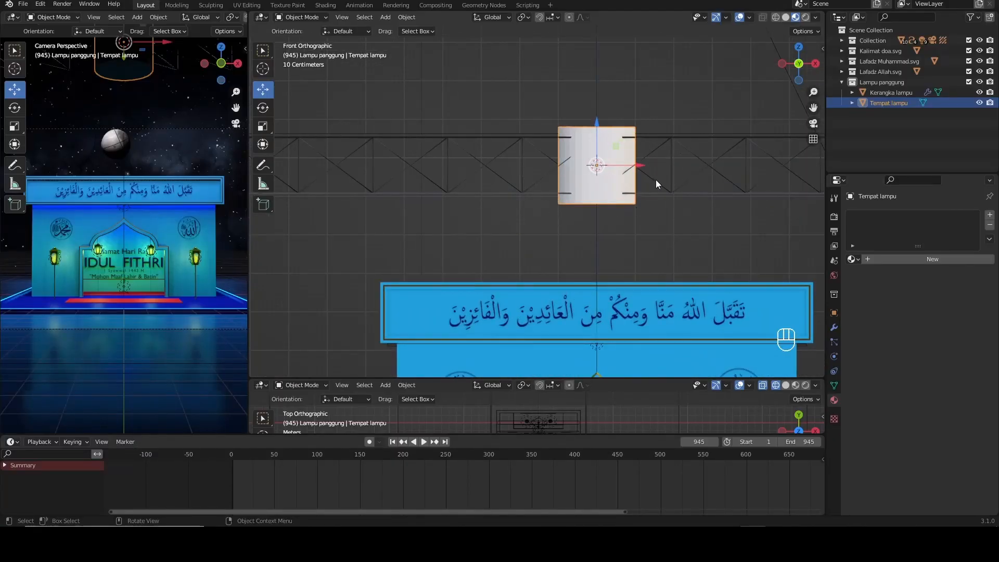
scroll(688, 196, "down", 2)
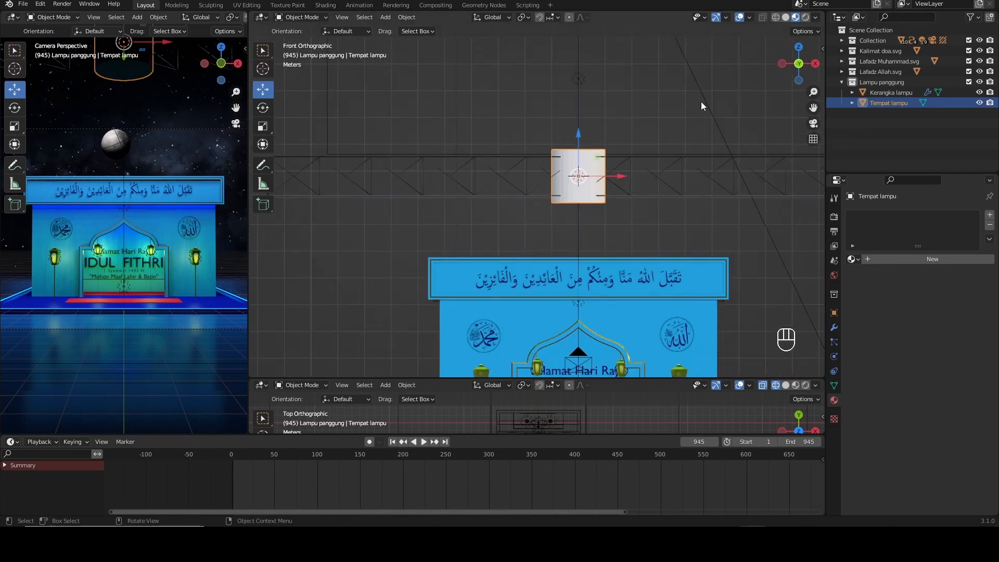
scroll(596, 167, "up", 2)
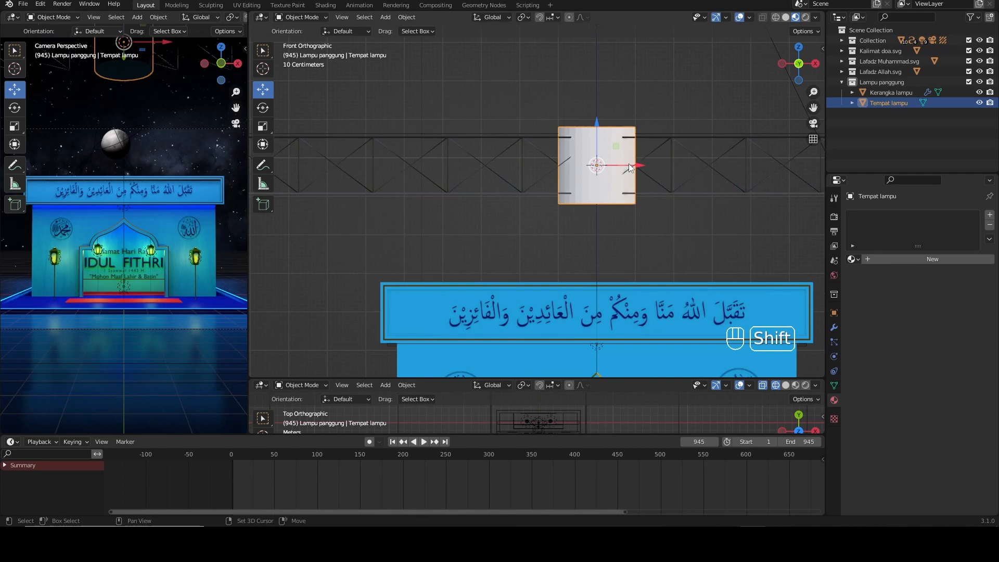
key("shift+h")
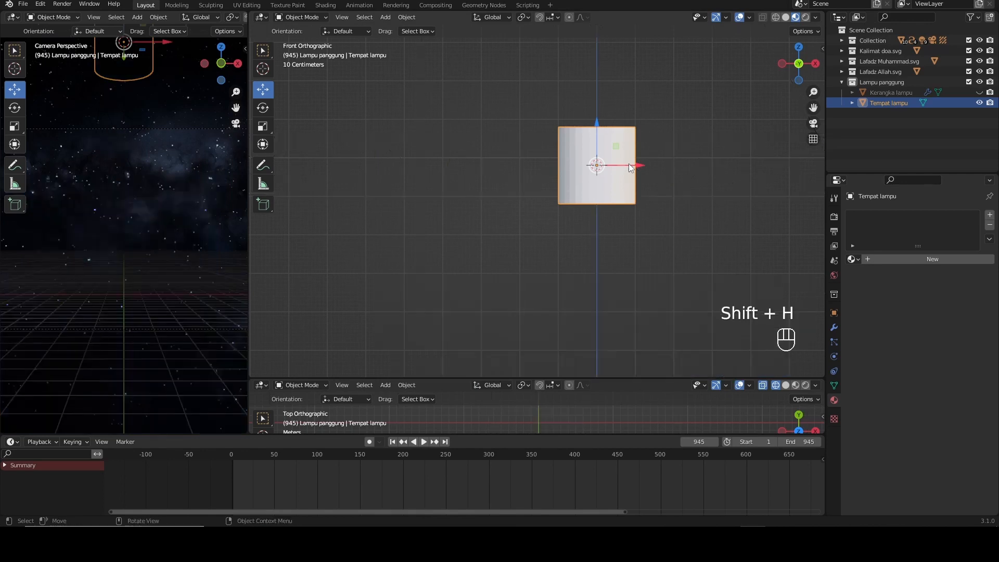
left_click_drag(799, 82, 799, 72)
left_click(799, 72)
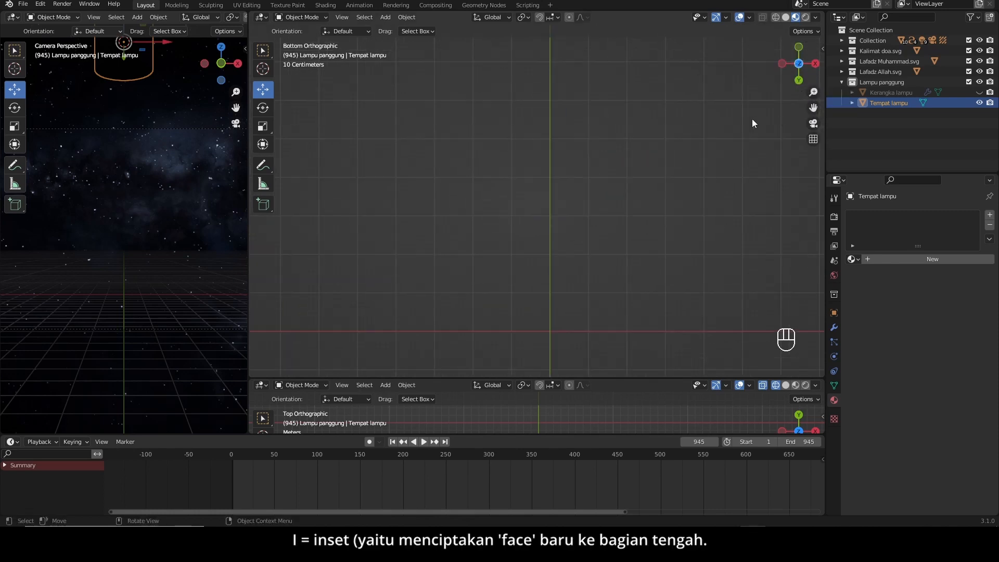
- In Edit Mode, select the cylinder's bottom face and inset it by about 0.072 m
scroll(751, 119, "down", 5)
left_click_drag(811, 108, 806, 212)
scroll(809, 107, "up", 7)
left_click_drag(810, 108, 804, 185)
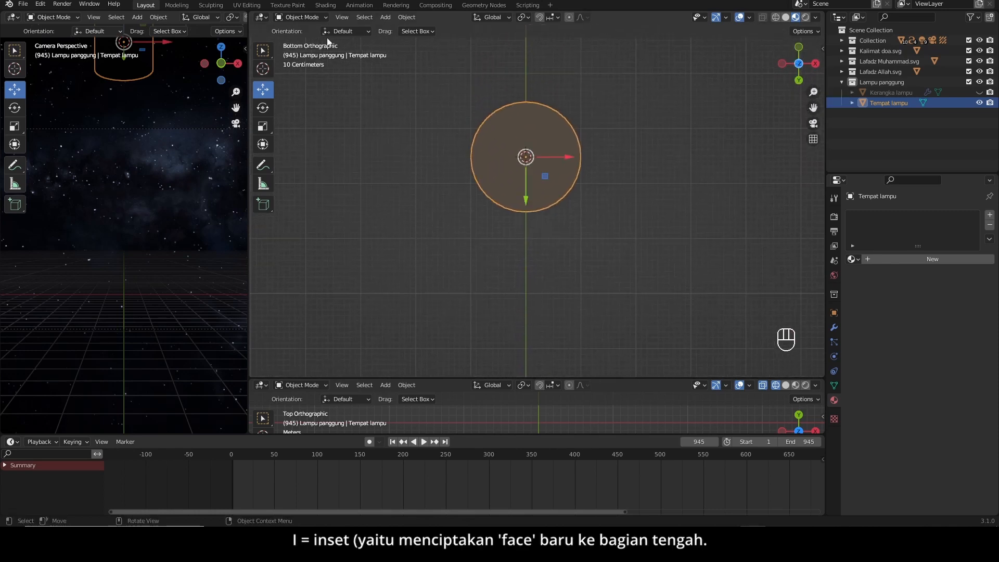
left_click(299, 18)
left_click(297, 41)
left_click(612, 122)
left_click(534, 156)
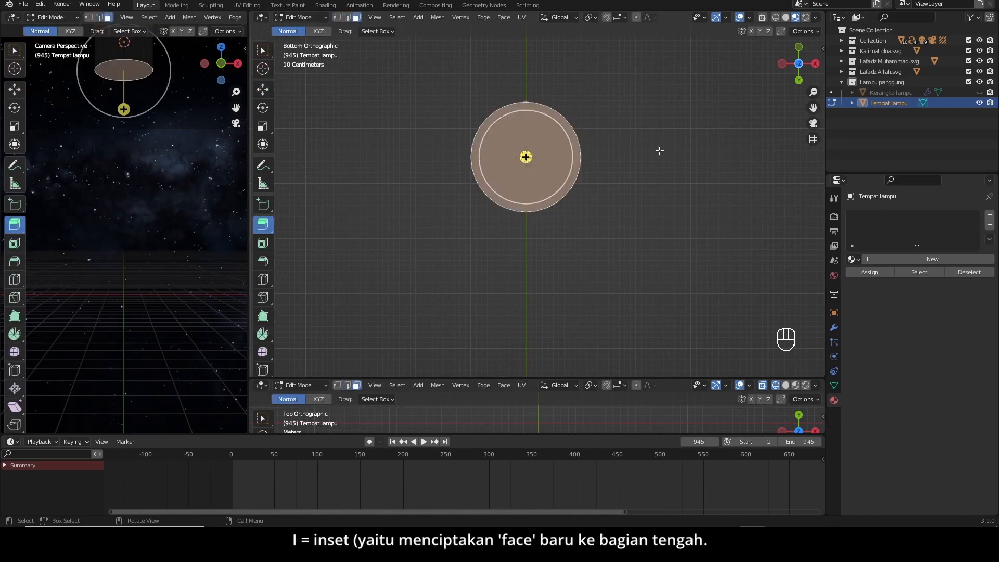
scroll(660, 150, "up", 2)
left_click_drag(812, 108, 808, 140)
key("i")
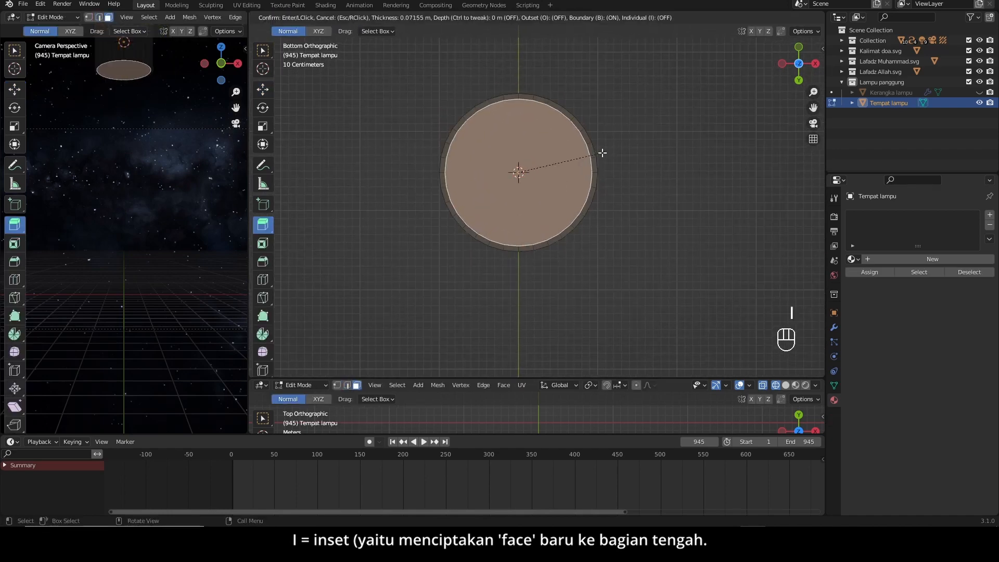
left_click(598, 152)
- In front view with X-ray on, extrude the inset face about 1.8 m up inside the cylinder, stopping just below its top
left_click(798, 47)
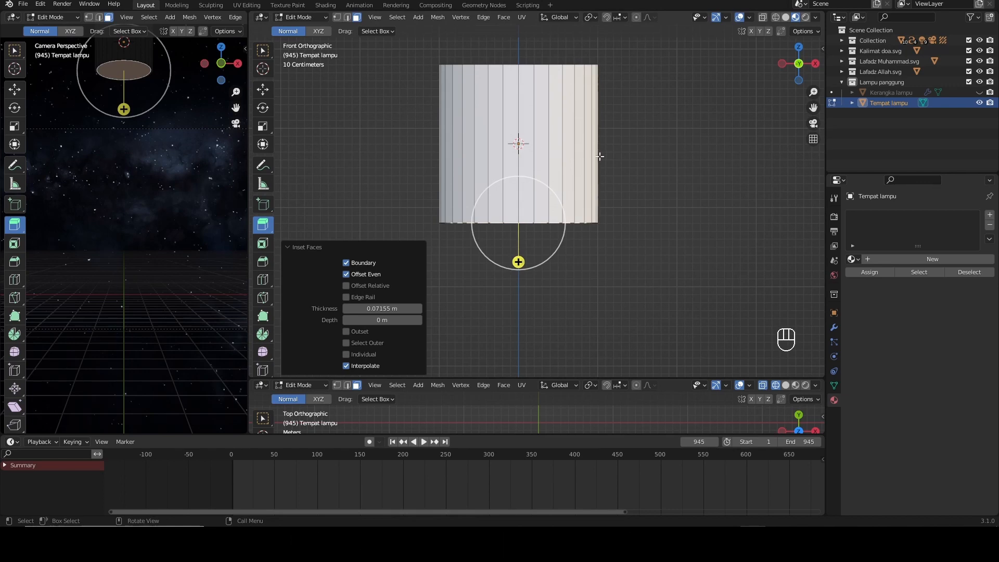
left_click(764, 22)
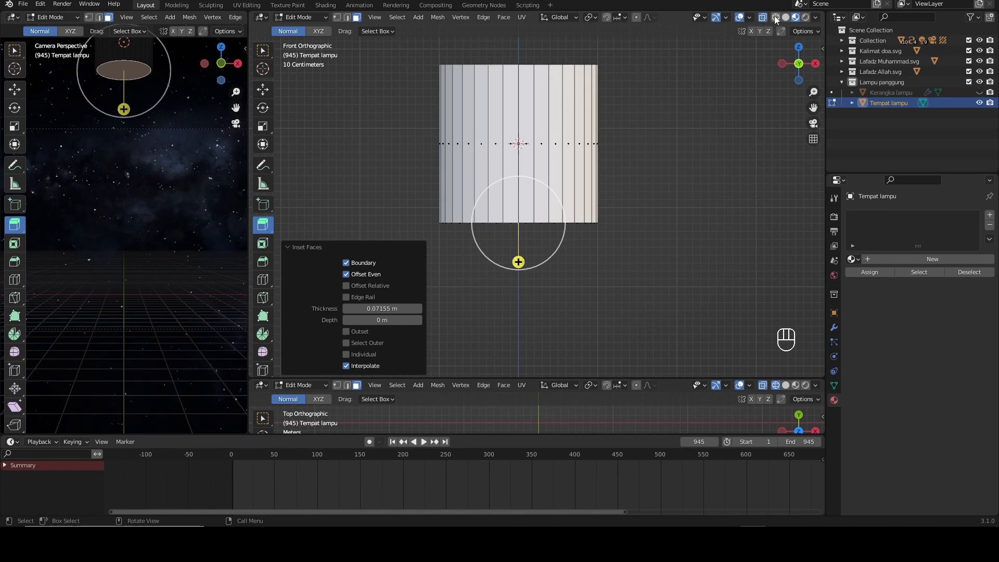
left_click(785, 17)
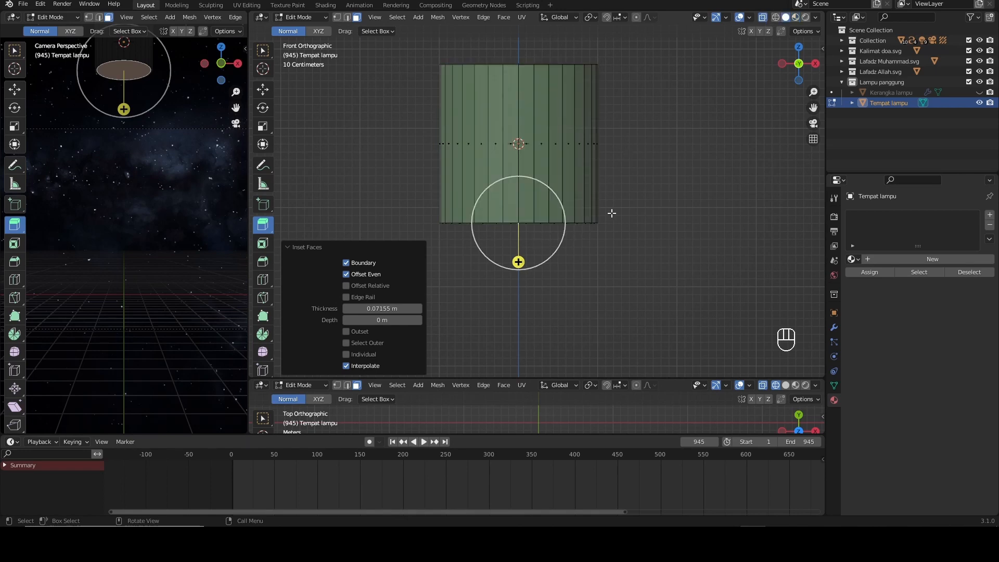
key("e")
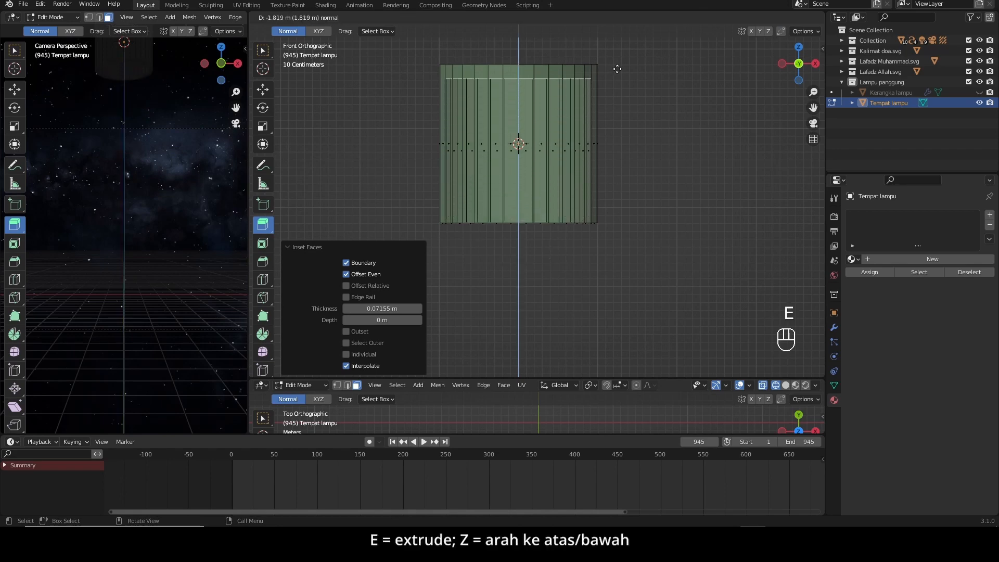
left_click(612, 94)
- Select all vertices at the cylinder's top and scale them inward to roughly 60% so the body tapers upward
left_click(337, 17)
left_click_drag(381, 49, 661, 124)
key("s")
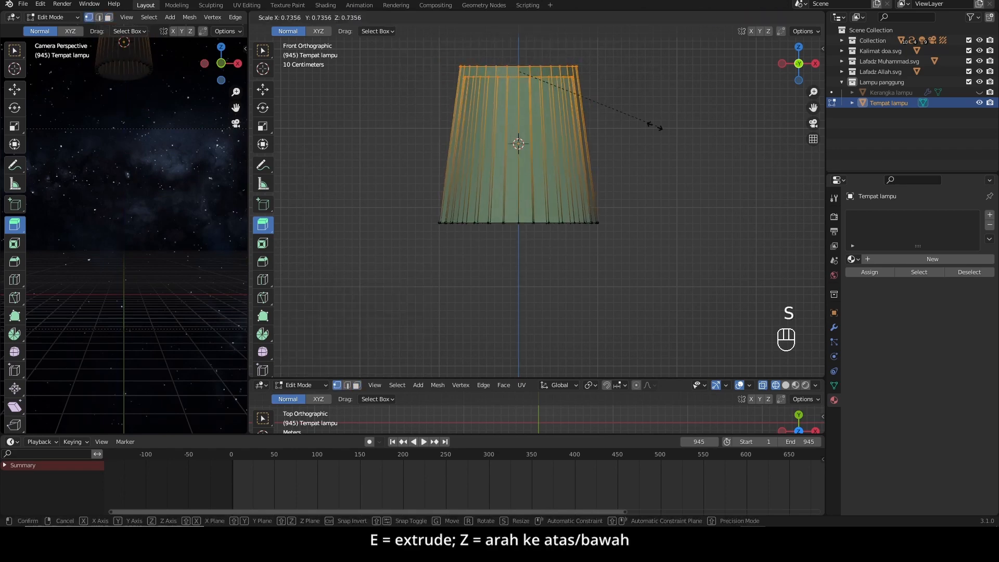
left_click(606, 142)
- Select the bottom rim vertices, move them up about 0.54 m along Z and scale them to about 0.906
left_click_drag(422, 208, 653, 259)
key("g")
key("z")
left_click(653, 214)
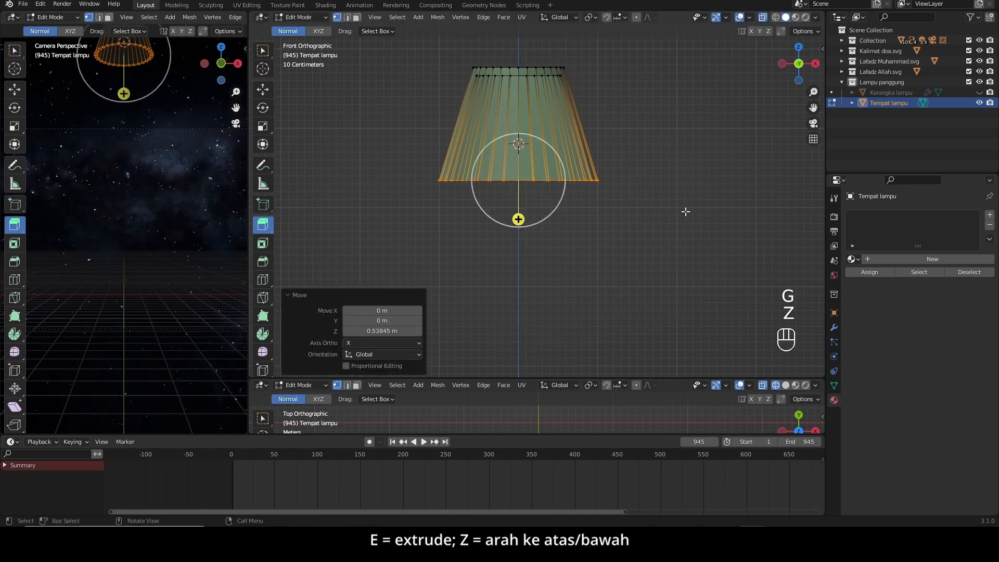
key("s")
left_click(670, 208)
- With X-ray off, select five spaced groups of three adjacent faces around the housing's bottom rim in face mode
left_click(763, 19)
left_click_drag(793, 74, 822, 18)
left_click_drag(813, 109, 813, 77)
left_click(357, 17)
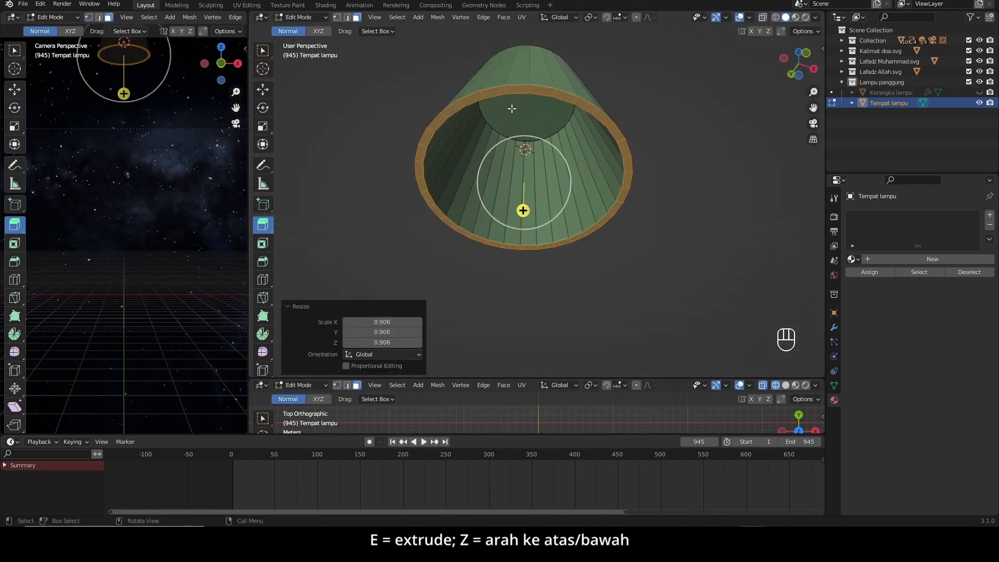
left_click(517, 91)
left_click(541, 90, "shift")
left_click(565, 97, "shift")
left_click(623, 148, "shift")
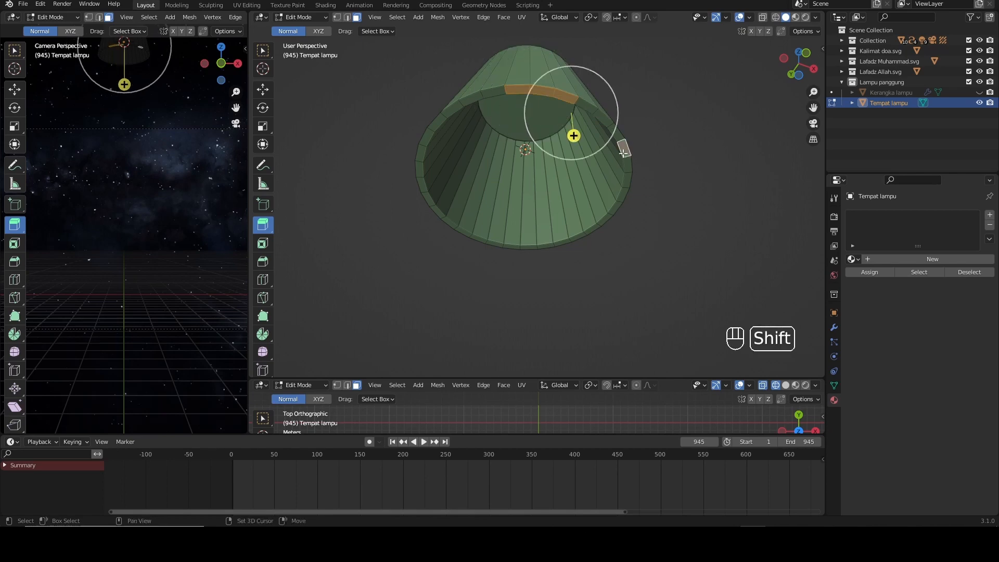
left_click(627, 164, "shift")
left_click(626, 181, "shift")
left_click(580, 235, "shift")
left_click(562, 242, "shift")
left_click(545, 247, "shift")
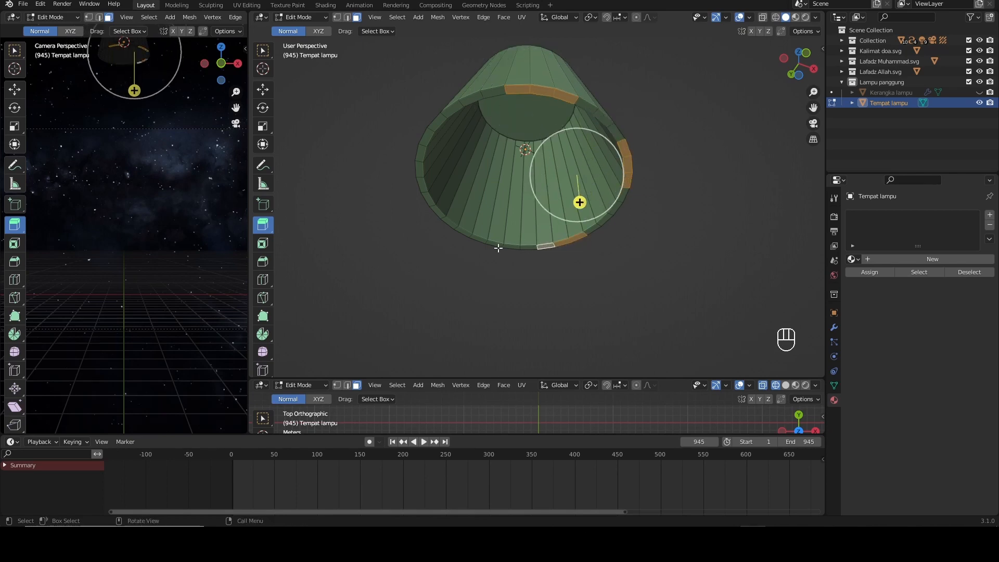
left_click(462, 232, "shift")
left_click(449, 222, "shift")
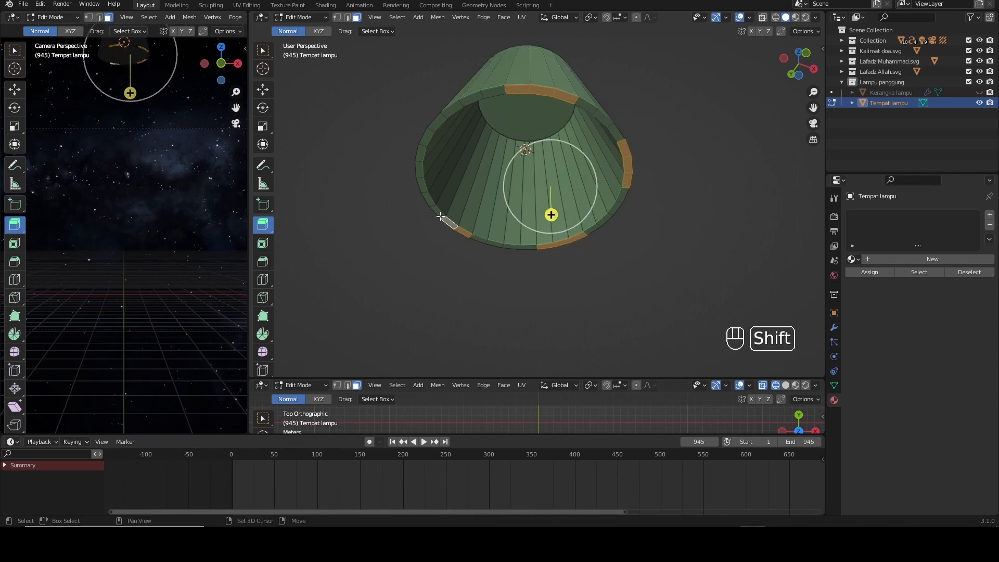
left_click(438, 212, "shift")
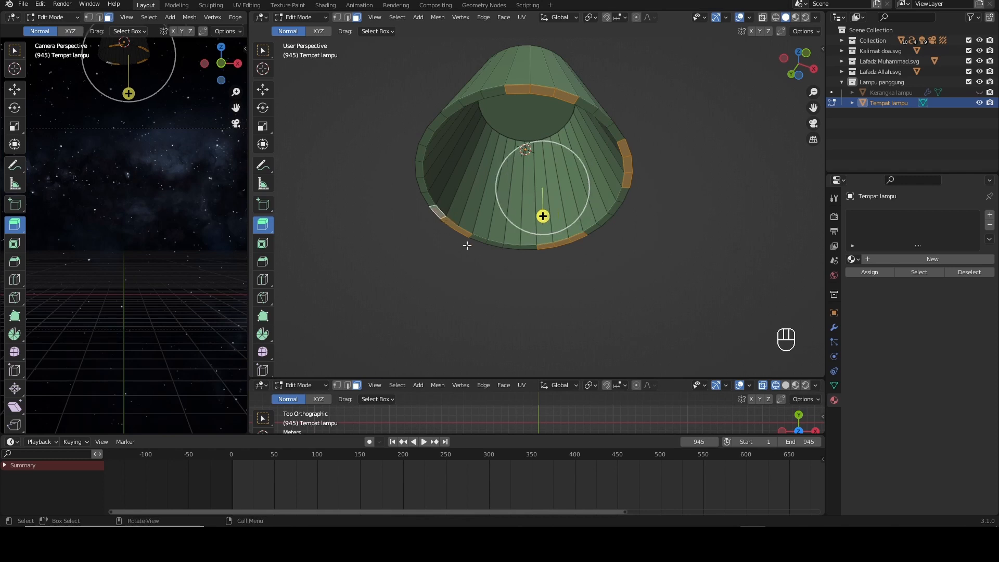
left_click(427, 137, "shift")
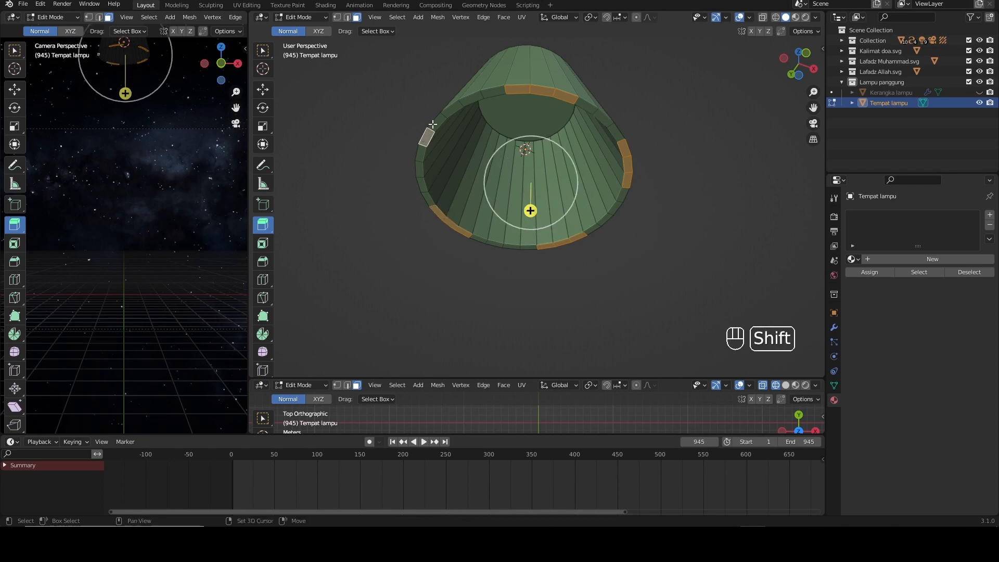
left_click(433, 125, "shift")
left_click(420, 157, "shift")
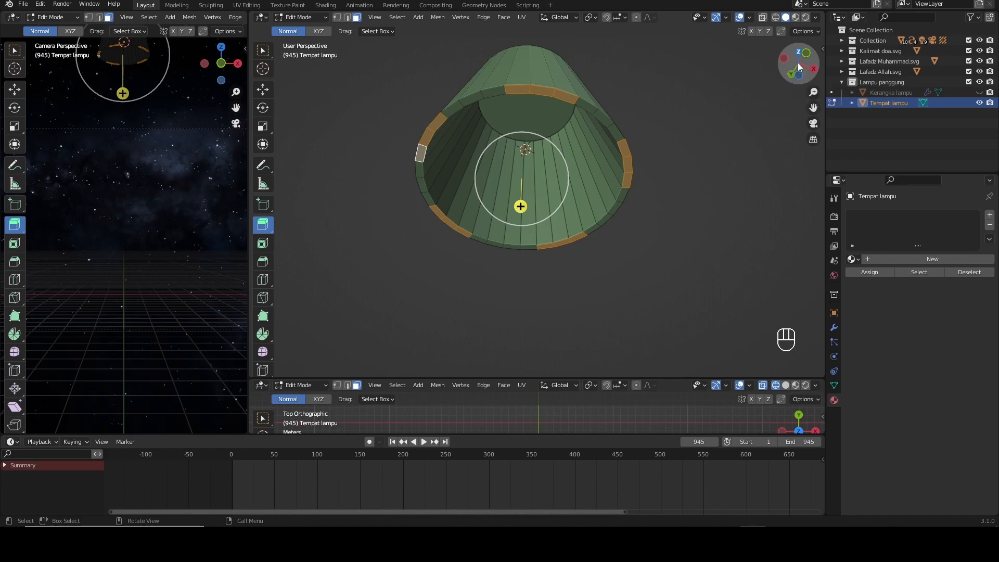
- Extrude the selected rim faces down about 0.45 m, scale them outward into flared flaps, and return to Object Mode
left_click(806, 54)
key("e")
left_click(586, 283)
key("s")
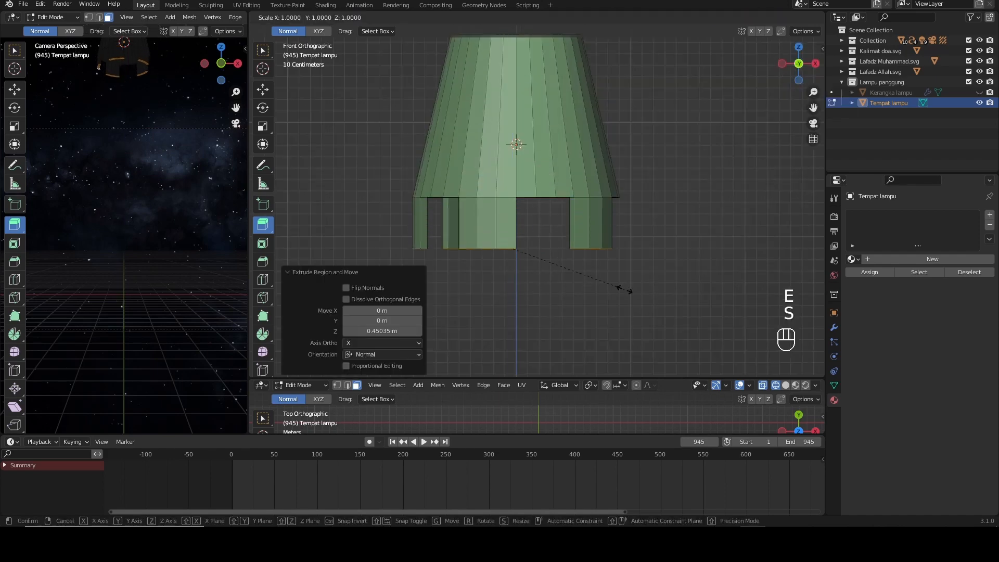
left_click(678, 293)
key("Tab")
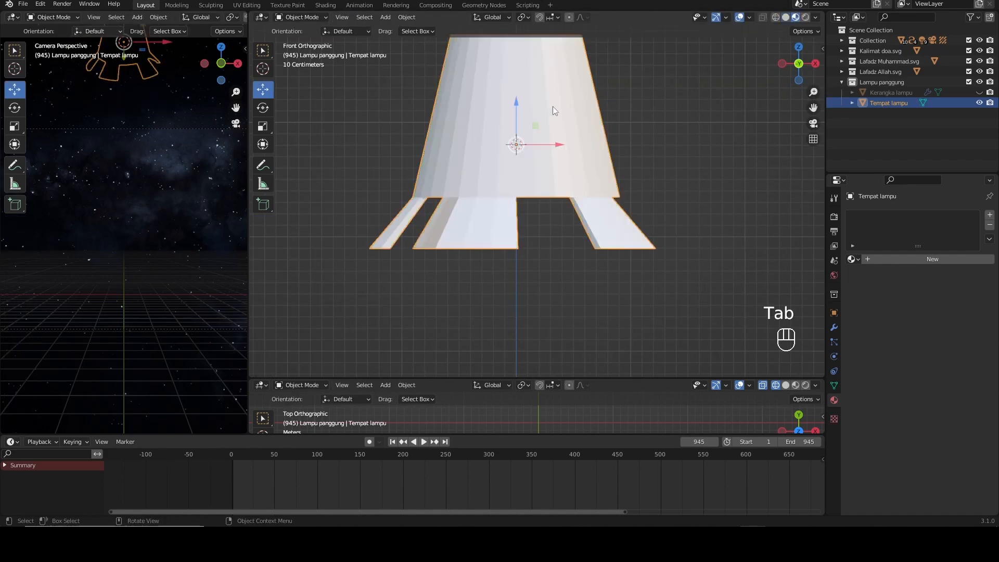
- Give the lamp housing a new material with Subsurface 1.000 and a near-black Subsurface Color of value 0.017
left_click(875, 258)
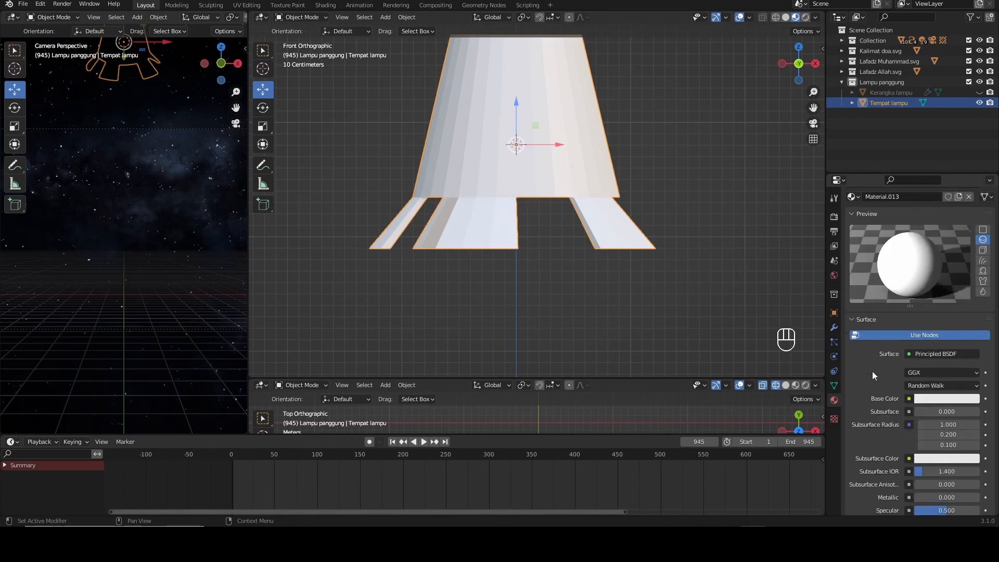
scroll(871, 370, "down", 4)
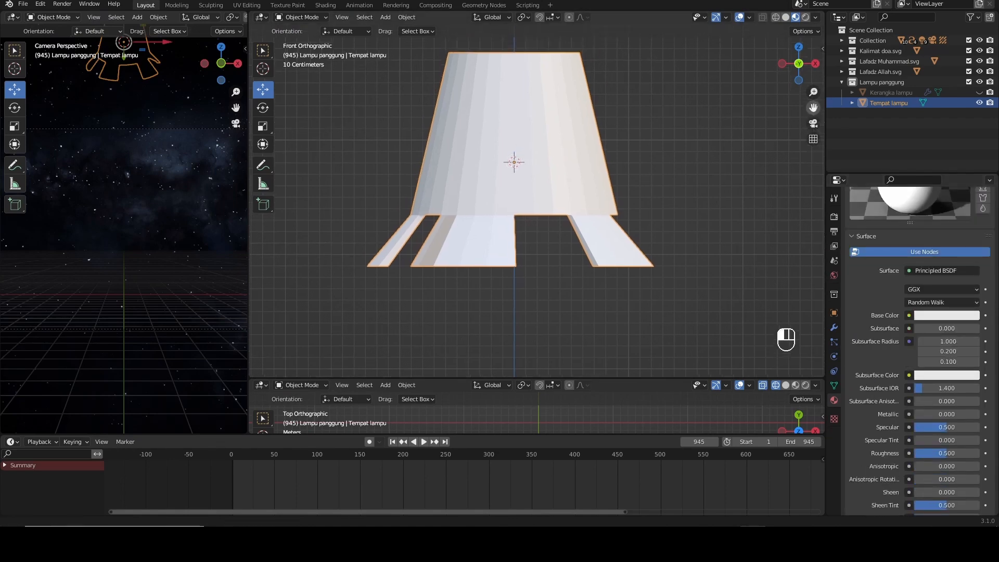
left_click_drag(813, 107, 756, 169)
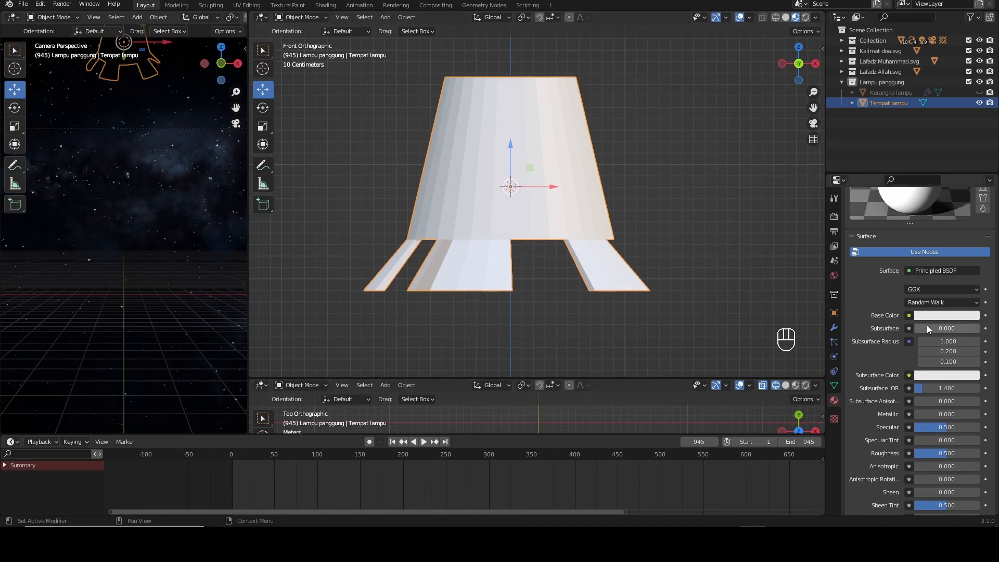
left_click_drag(919, 328, 980, 329)
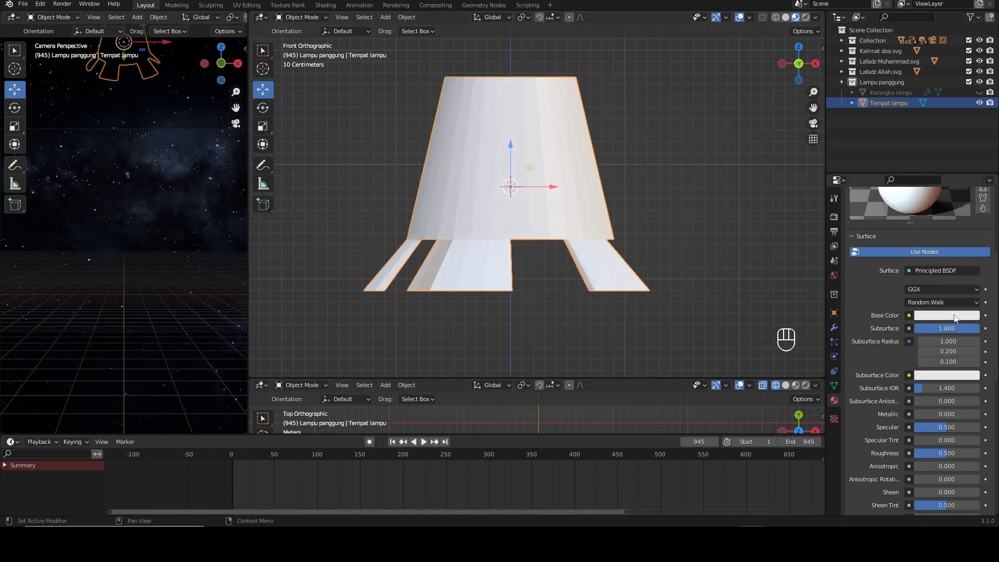
left_click(927, 375)
left_click_drag(971, 237, 971, 292)
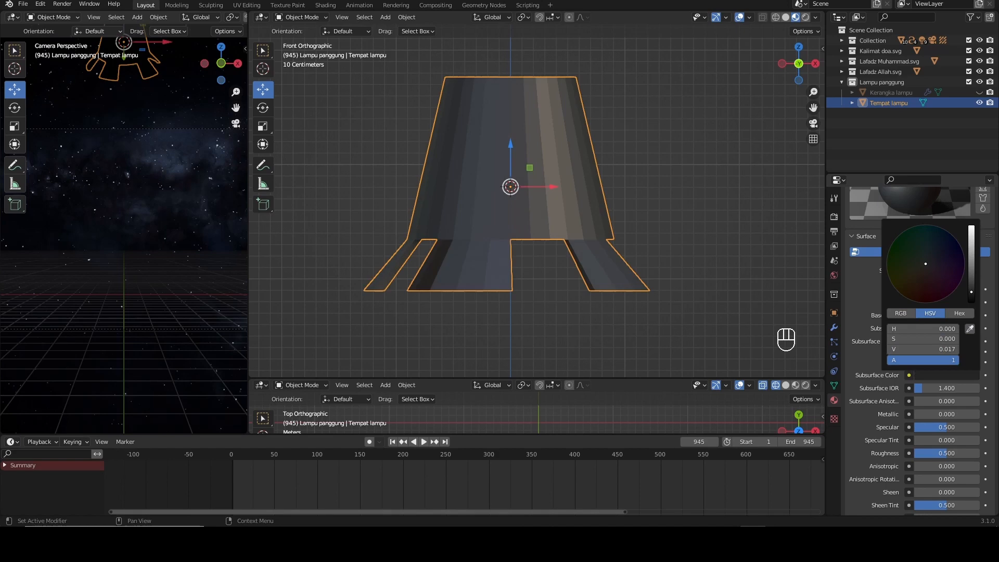
- Apply Shade Smooth to the lamp housing and enable Auto Smooth at 30°
right_click(532, 112)
left_click(524, 78)
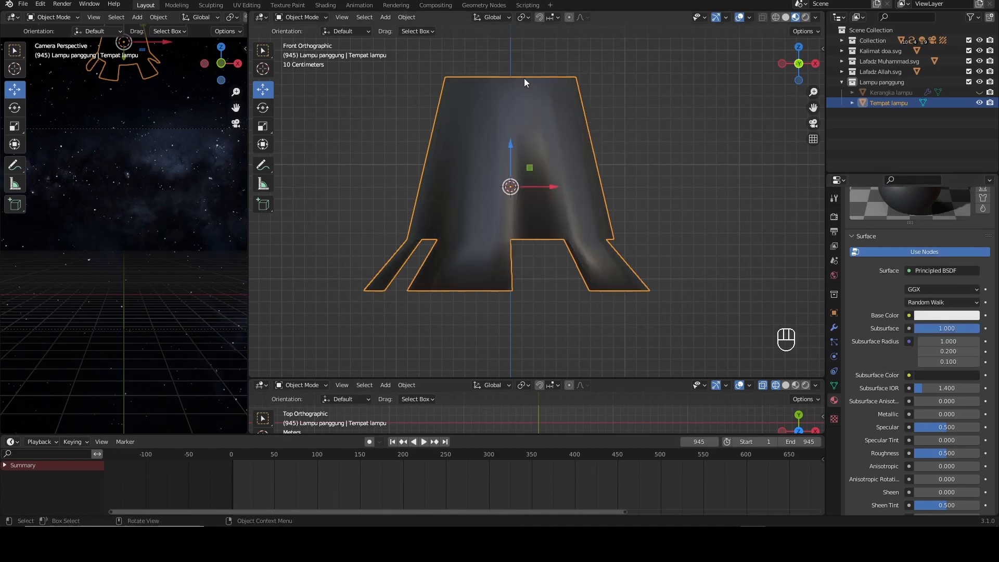
left_click(834, 386)
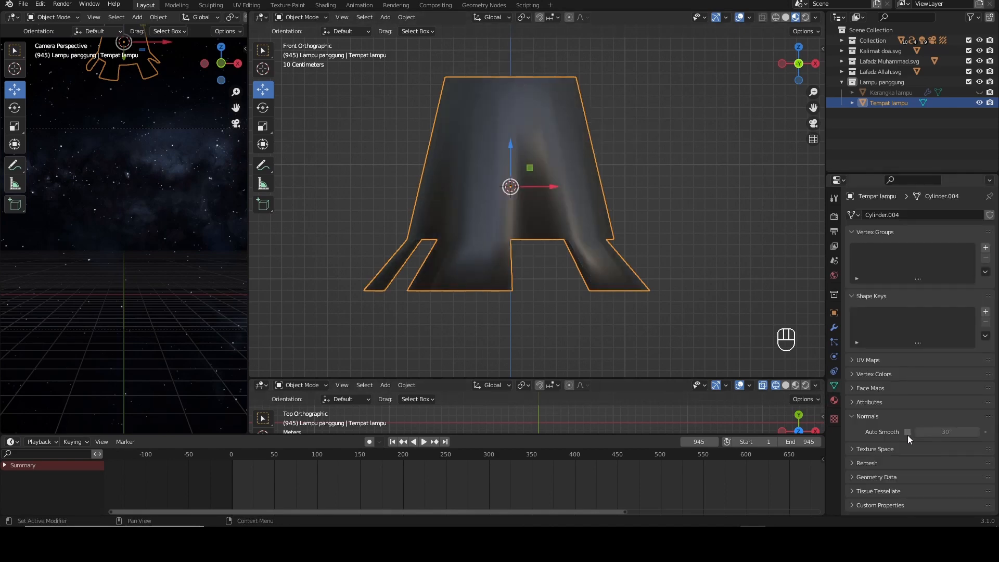
left_click(907, 431)
left_click(649, 235)
middle_click_drag(649, 235, 699, 133)
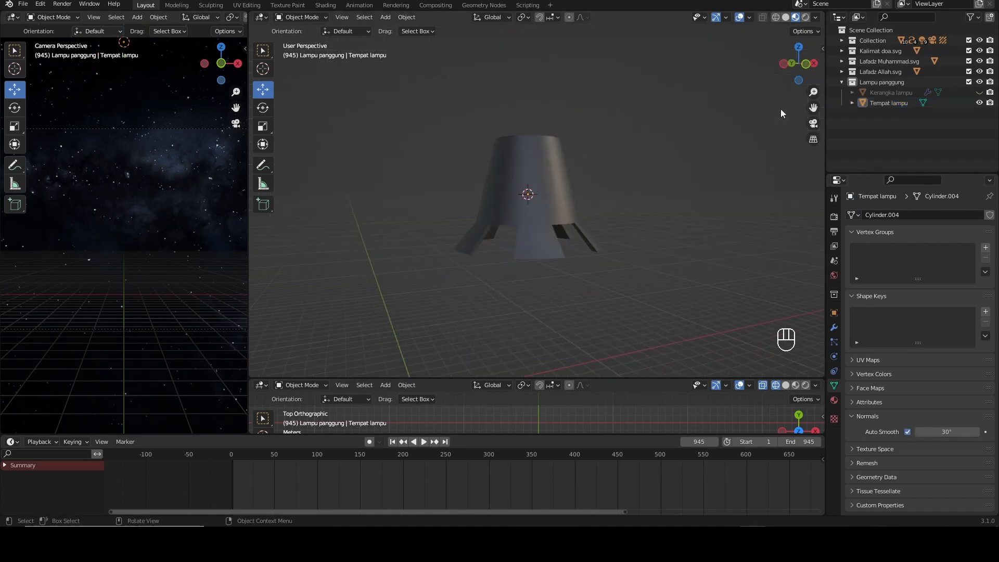
left_click(544, 168)
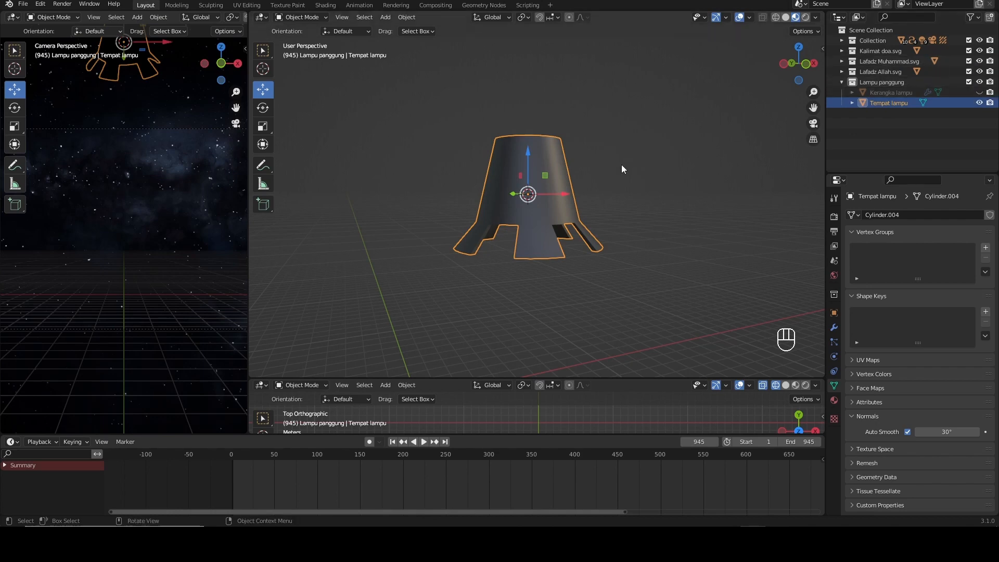
- Unhide all scene objects, select only the lamp housing in front view and enter Edit Mode on it
key("alt+h")
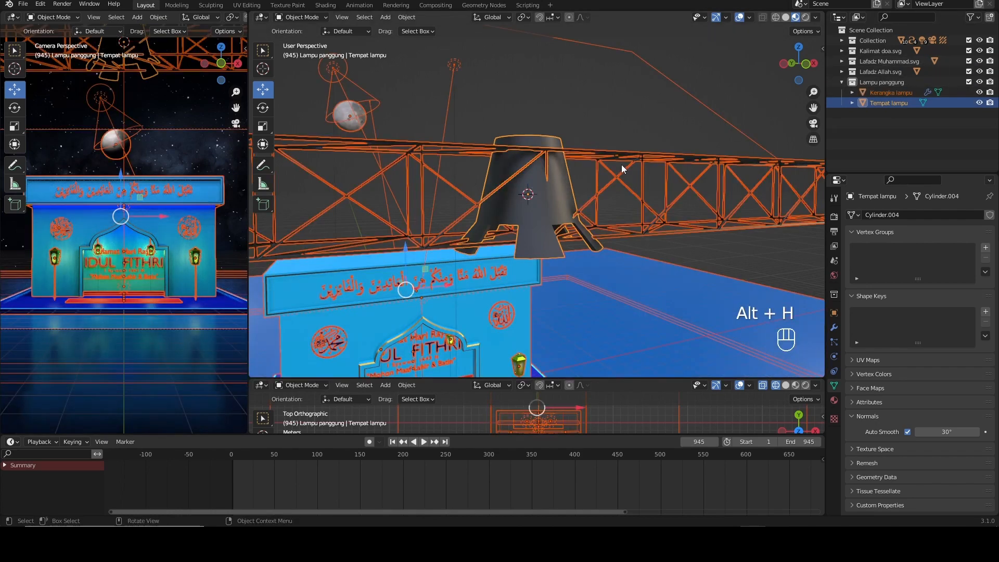
left_click(805, 64)
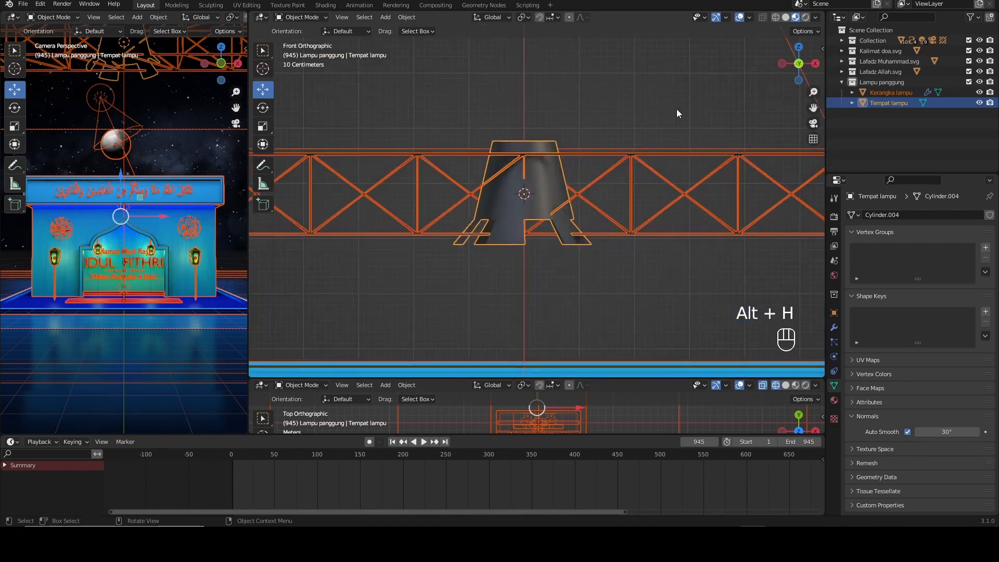
scroll(676, 108, "down", 2)
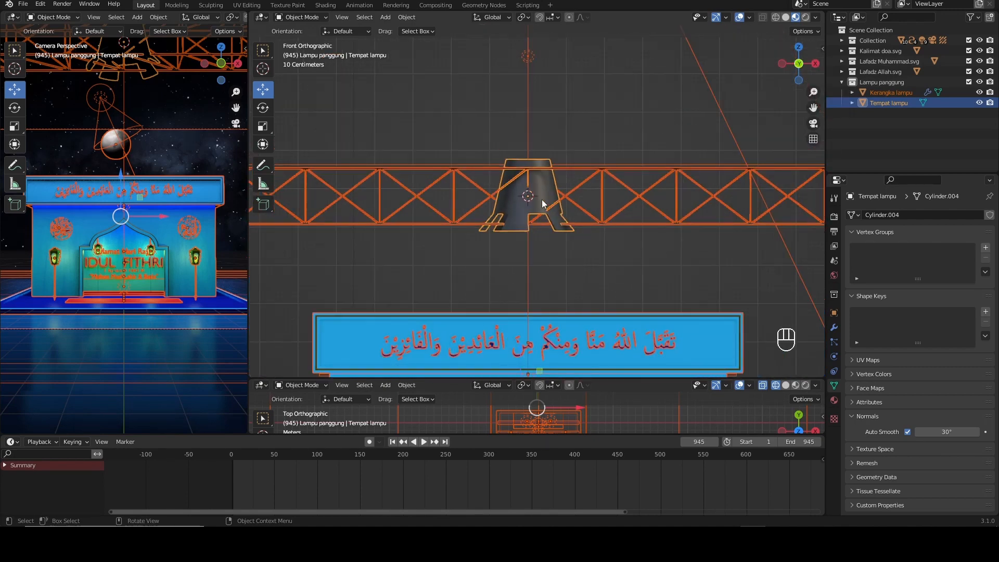
left_click(550, 133)
left_click(541, 176)
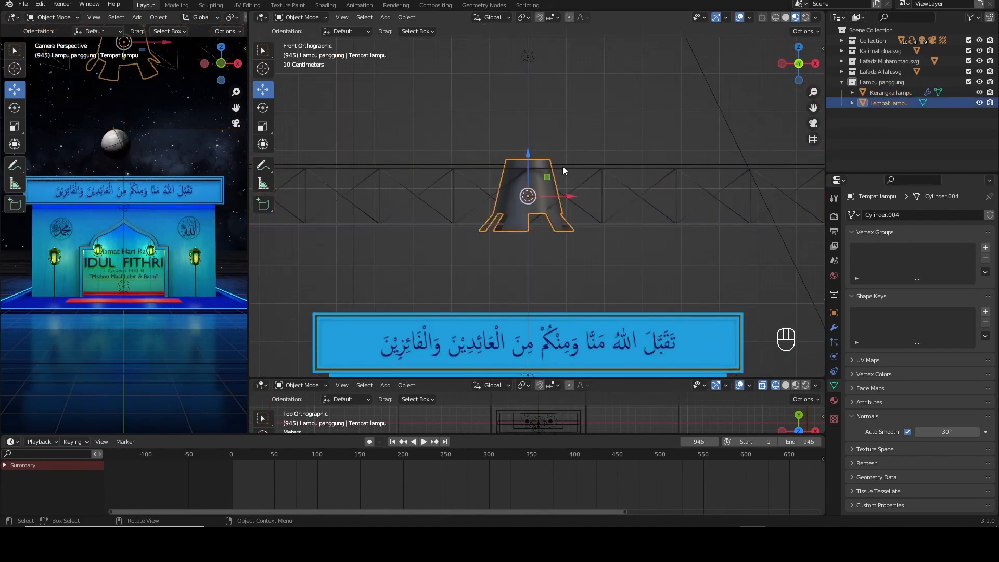
key("Tab")
key("g")
key("z")
right_click(563, 166)
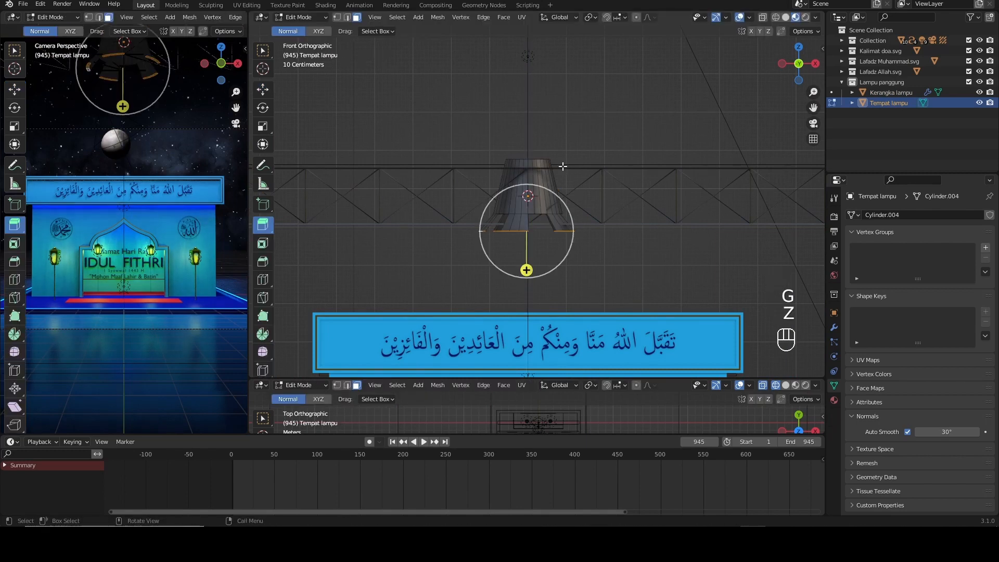
- Select the lamp housing's entire mesh and move it about 1.77 m down along Z, below the truss
key("a")
key("g")
key("z")
left_click(563, 234)
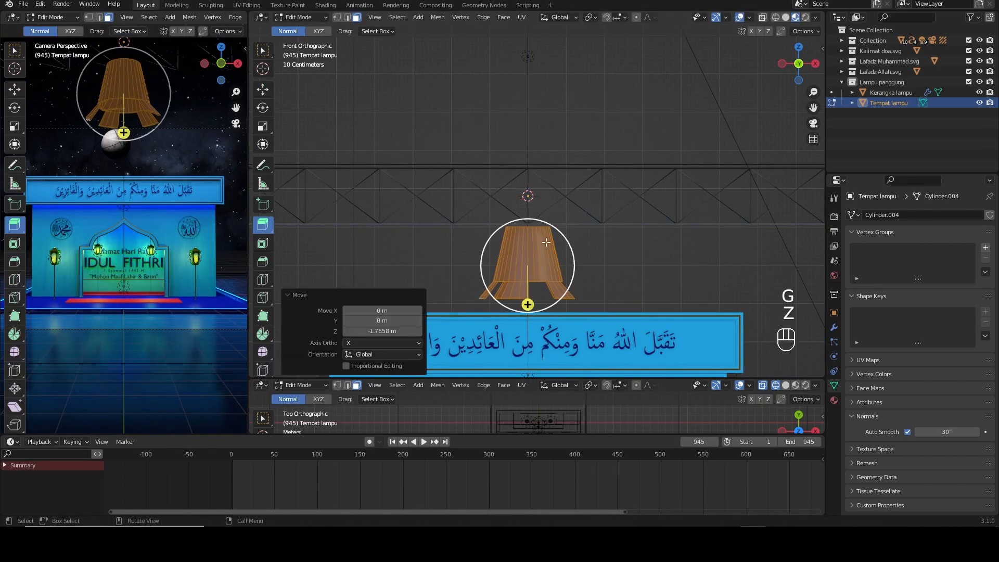
- Enlarge the lower viewport, set it to the right view and scale the whole lamp housing mesh to 0.349
left_click_drag(749, 378, 769, 219)
left_click(815, 274)
scroll(567, 373, "up", 4)
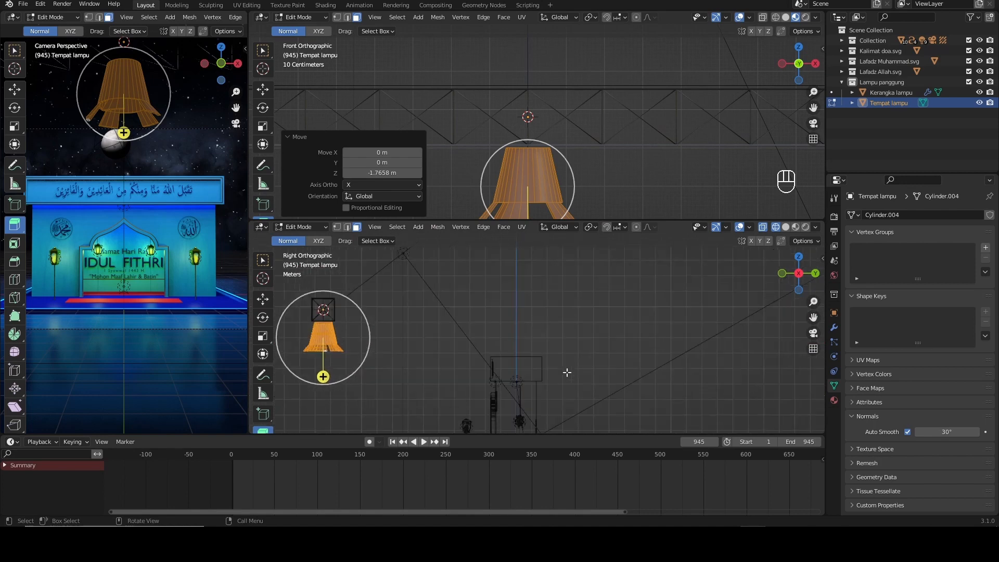
middle_click_drag(391, 376, 516, 368, "shift")
key("s")
left_click(479, 329)
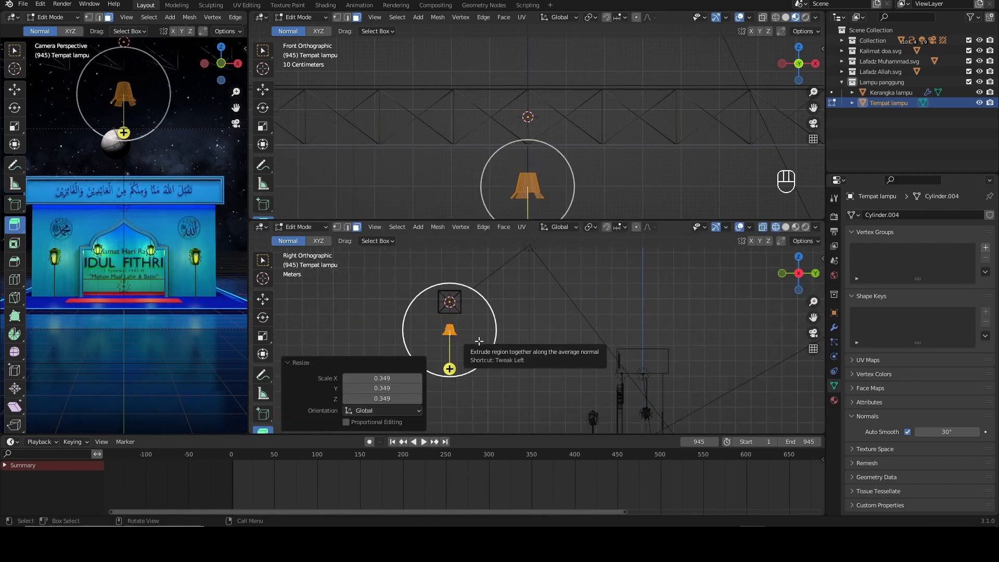
- Move the lamp housing mesh up along Z to just beneath the truss and return to Object Mode
key("g")
key("z")
left_click(480, 329)
key("Tab")
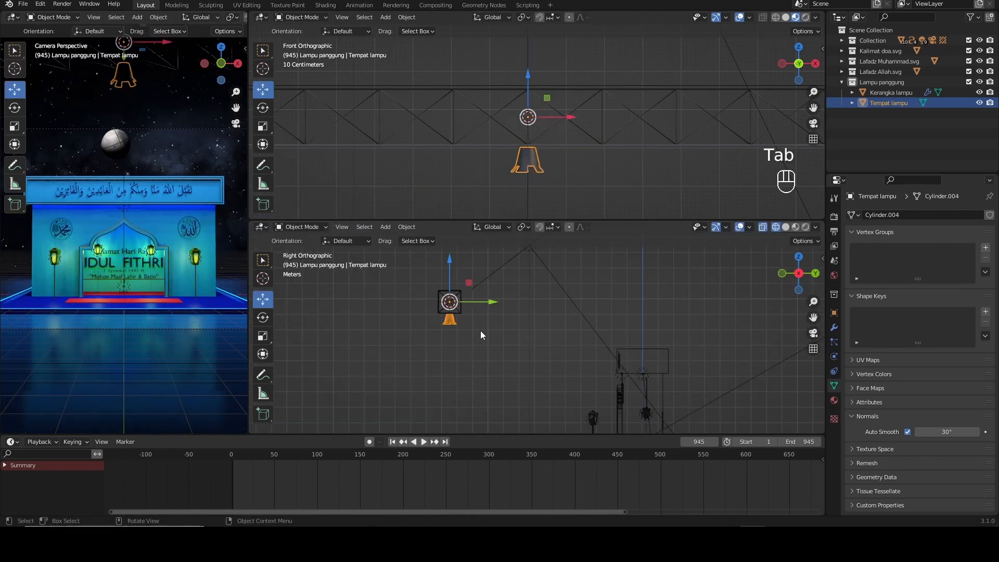
- Set the lamp housing's origin to its geometry and snap the 3D cursor to the housing
scroll(600, 175, "up", 3)
scroll(588, 181, "down", 2)
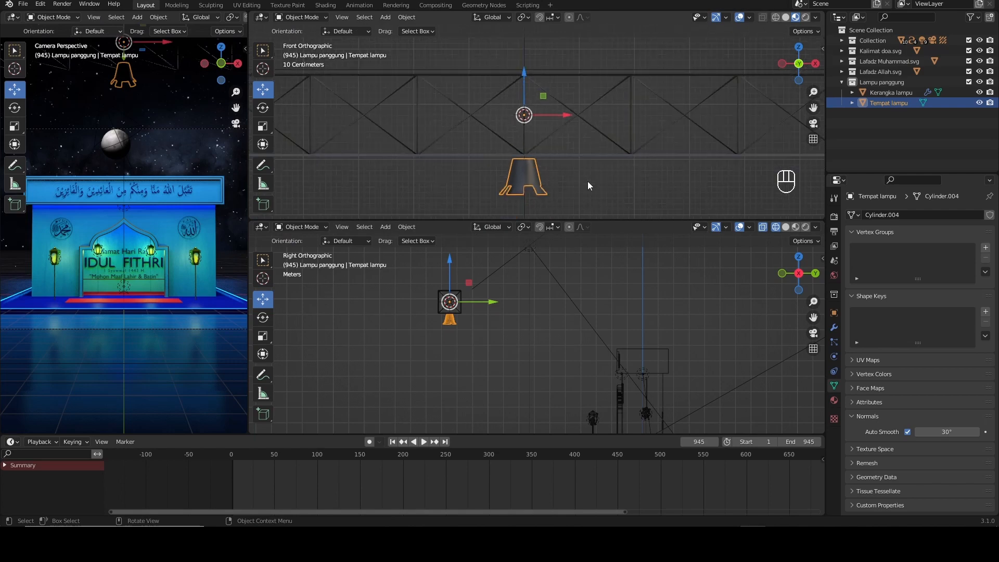
right_click(530, 176)
mouse_move(513, 209)
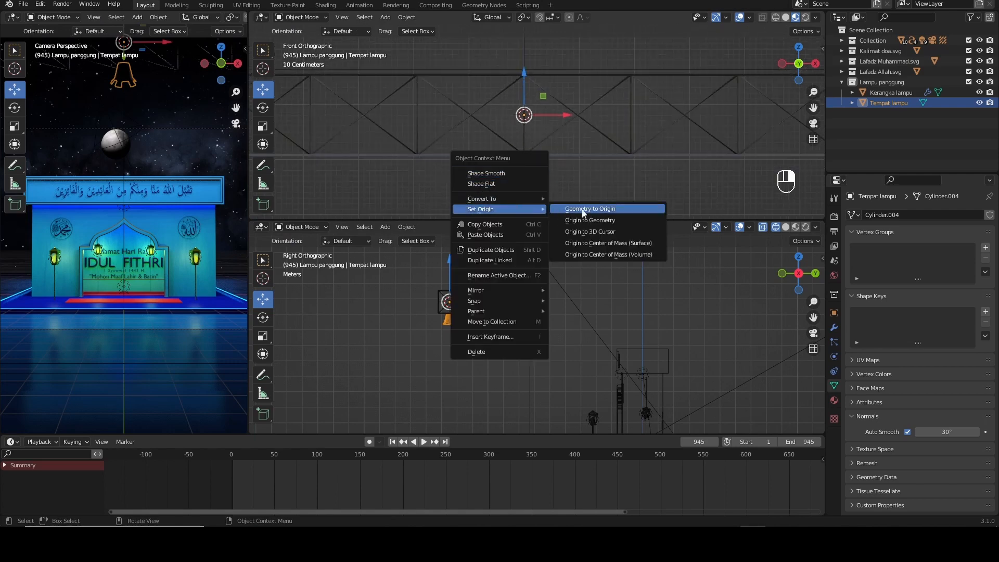
left_click(581, 219)
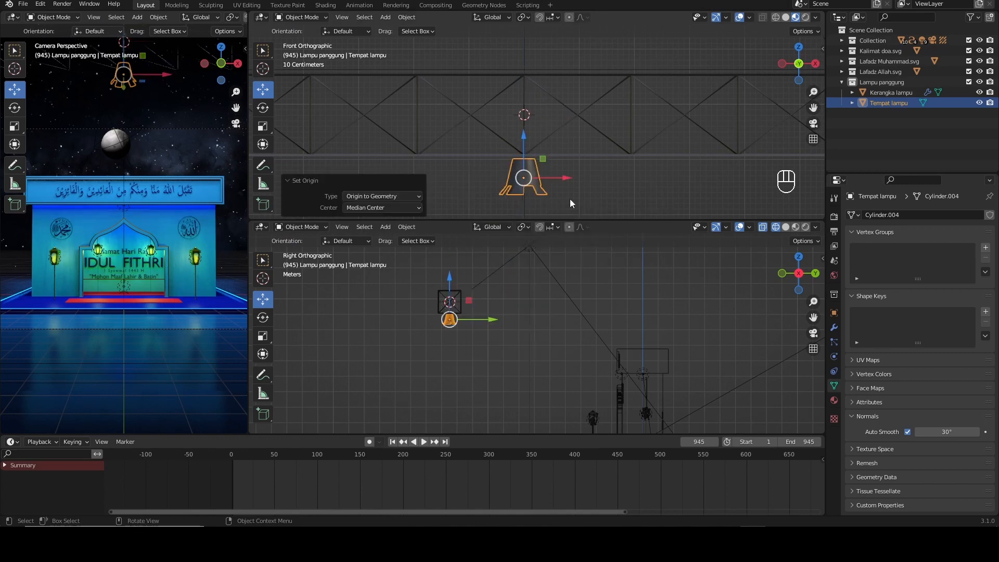
key("shift+s")
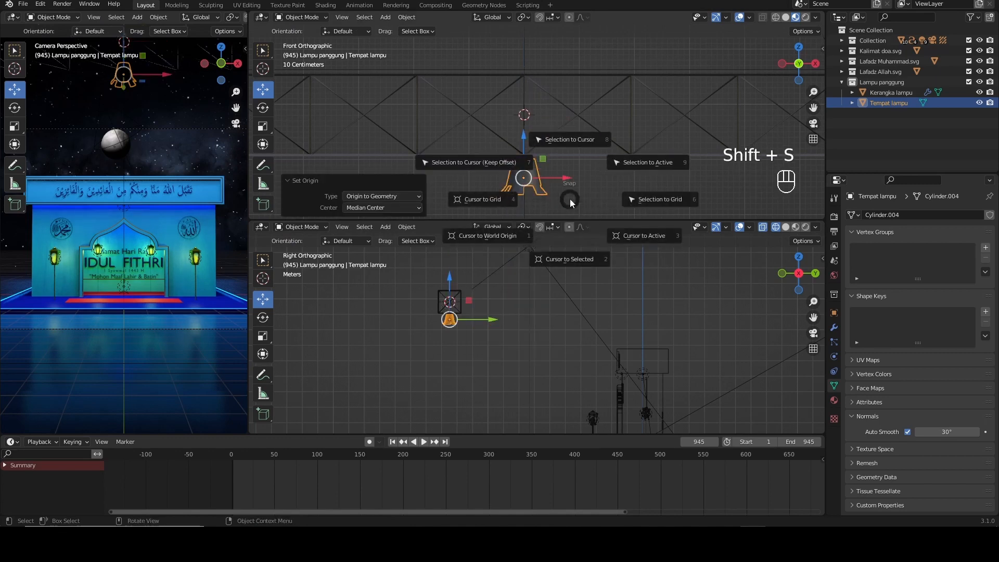
left_click(576, 260)
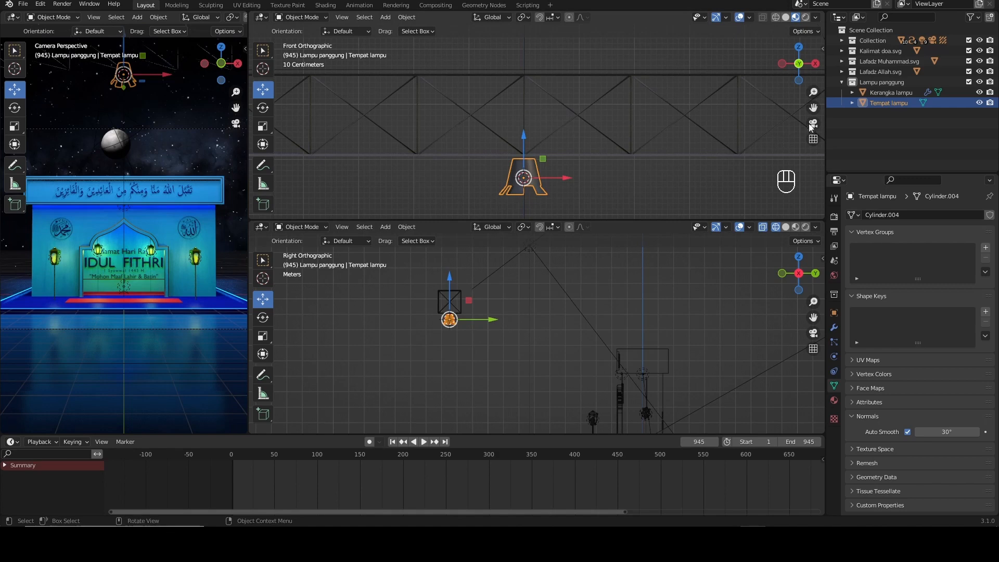
- Deselect the lamp housing and add a spot light at the 3D cursor inside it
left_click_drag(812, 108, 835, 85)
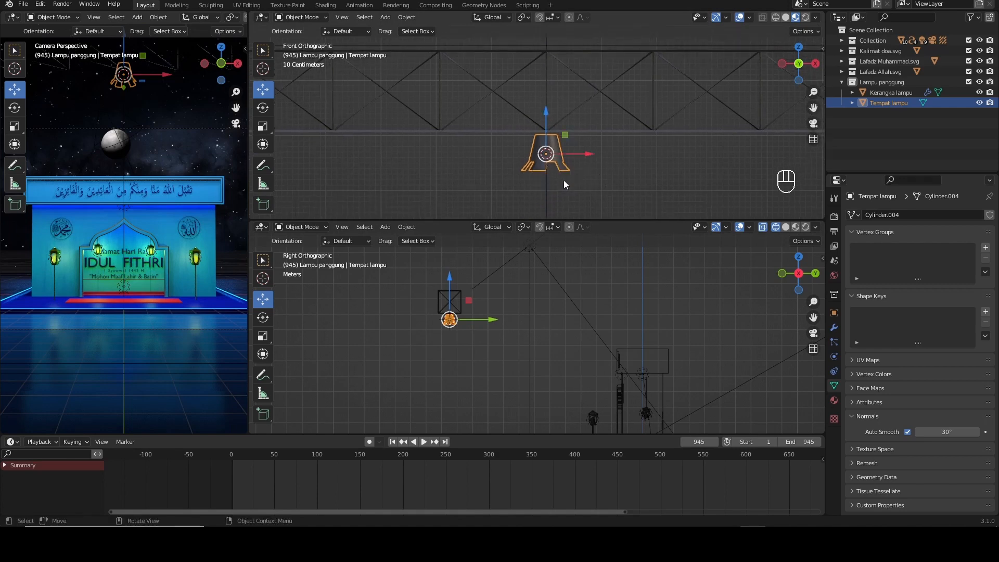
left_click(585, 190)
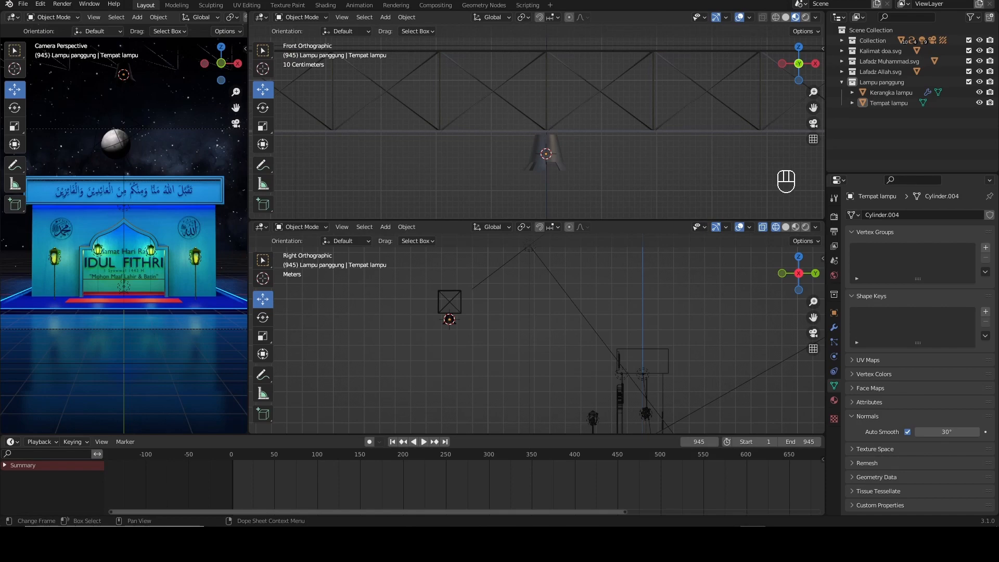
left_click(386, 17)
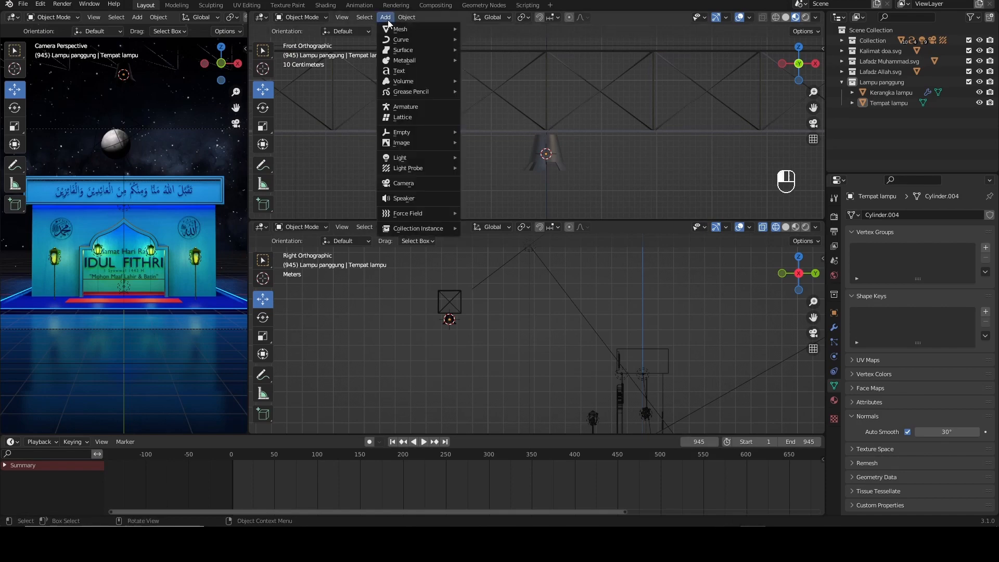
mouse_move(416, 156)
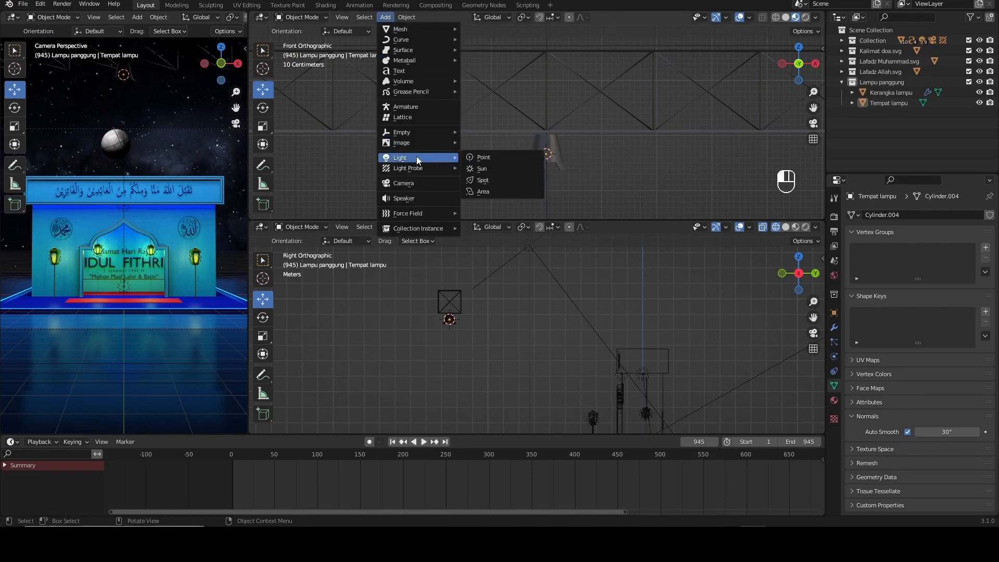
left_click(504, 180)
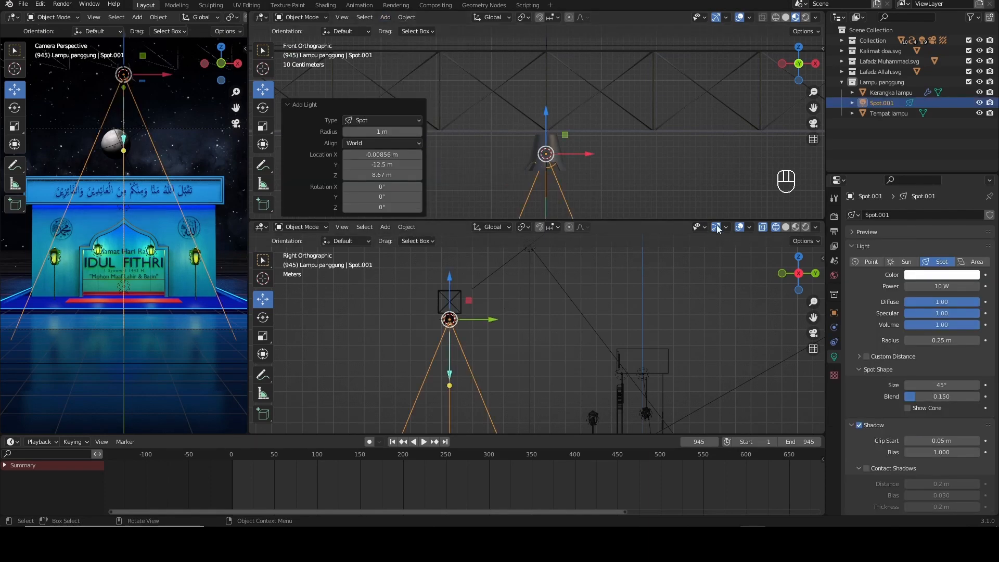
- Widen the camera viewport and change it to an angled perspective view of the spot light and stage
left_click_drag(246, 252, 406, 250)
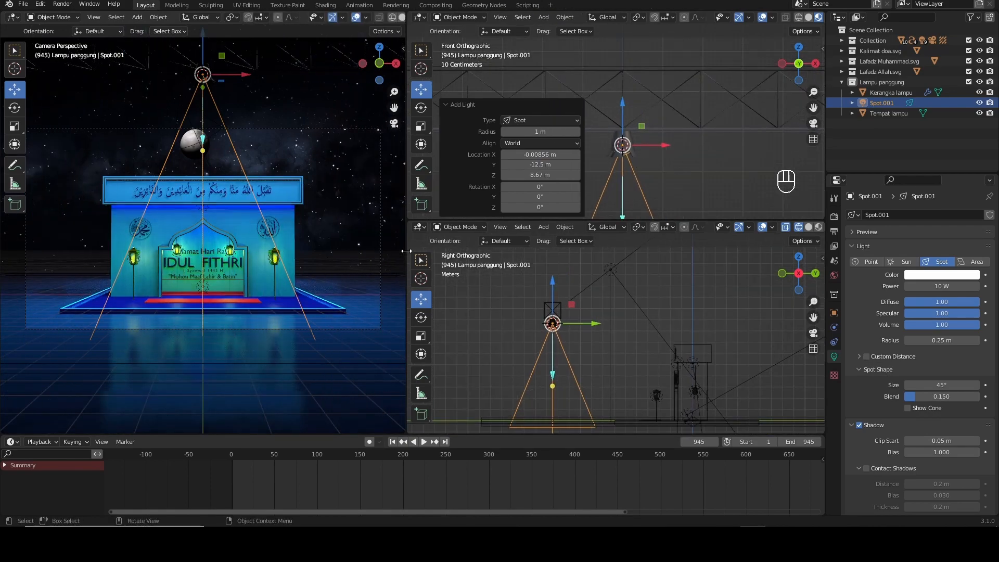
left_click(394, 125)
left_click_drag(382, 65, 328, 81)
scroll(276, 170, "up", 5)
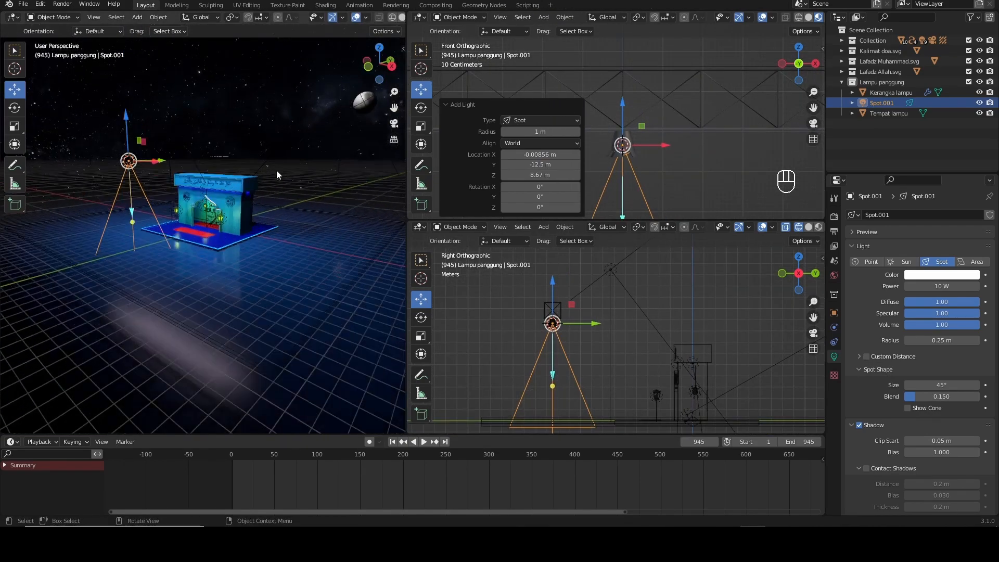
left_click_drag(393, 108, 513, 118)
scroll(234, 292, "down", 2)
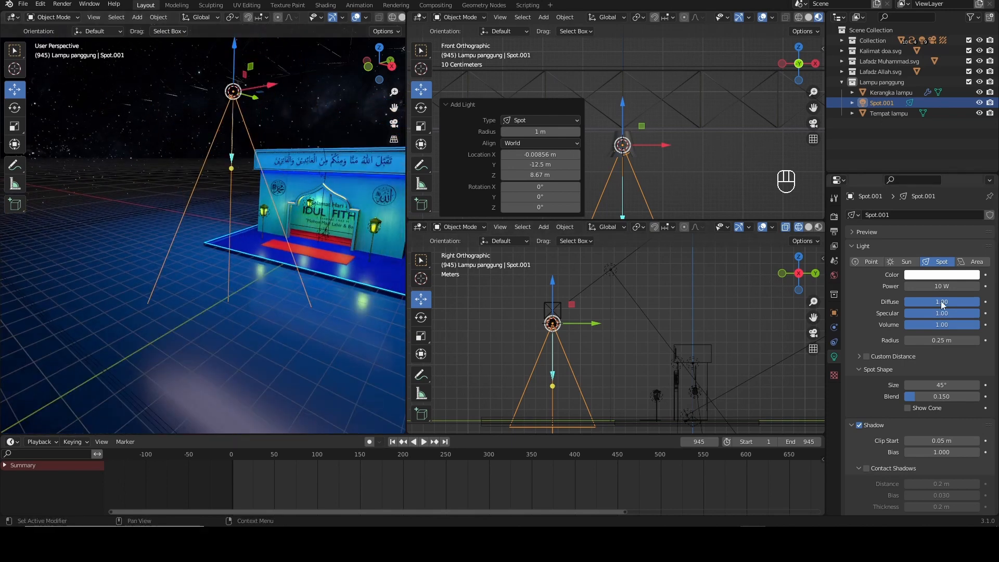
- Try a power of 20000 W on the spot light
left_click(947, 286)
type("2")
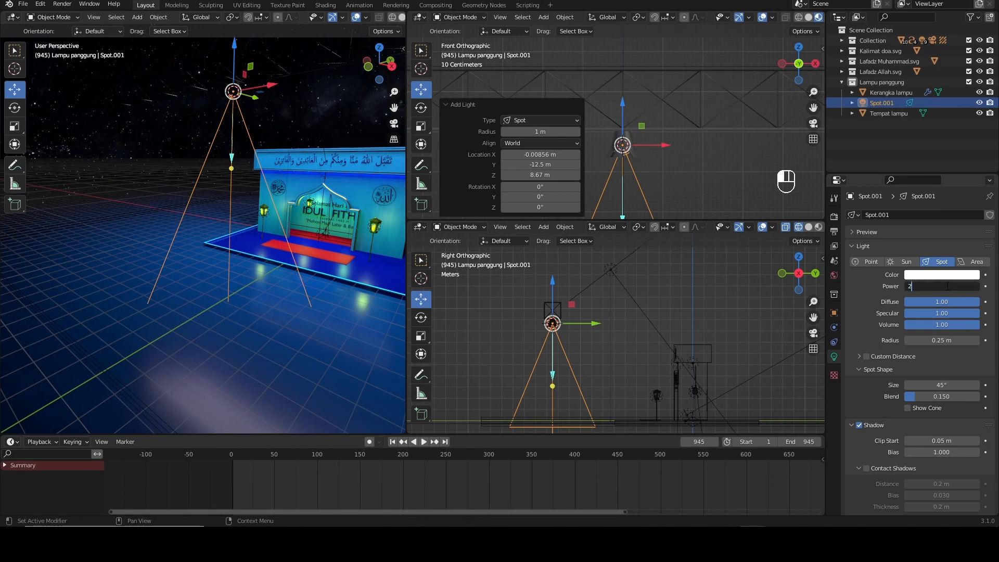
type("0000")
key("Return")
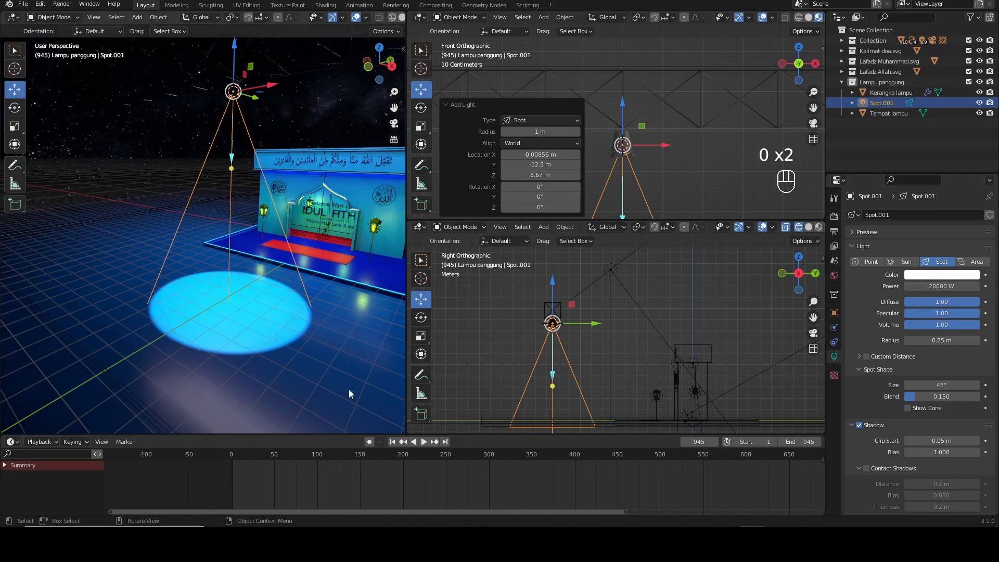
- Set the spot light's power to 10000 W, its blend to 1.000 and its cone size to 20.4°
left_click(949, 287)
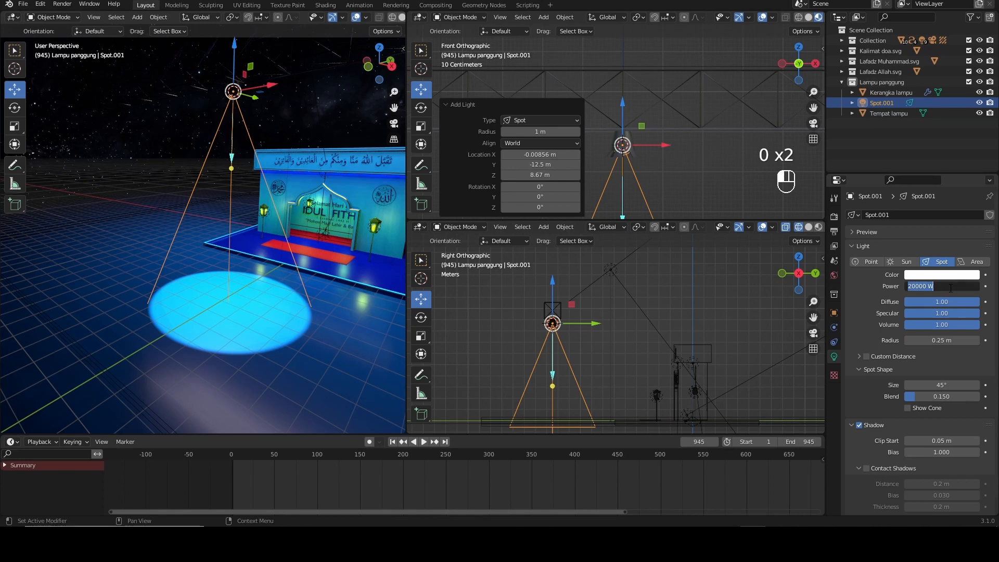
type("10000")
key("Return")
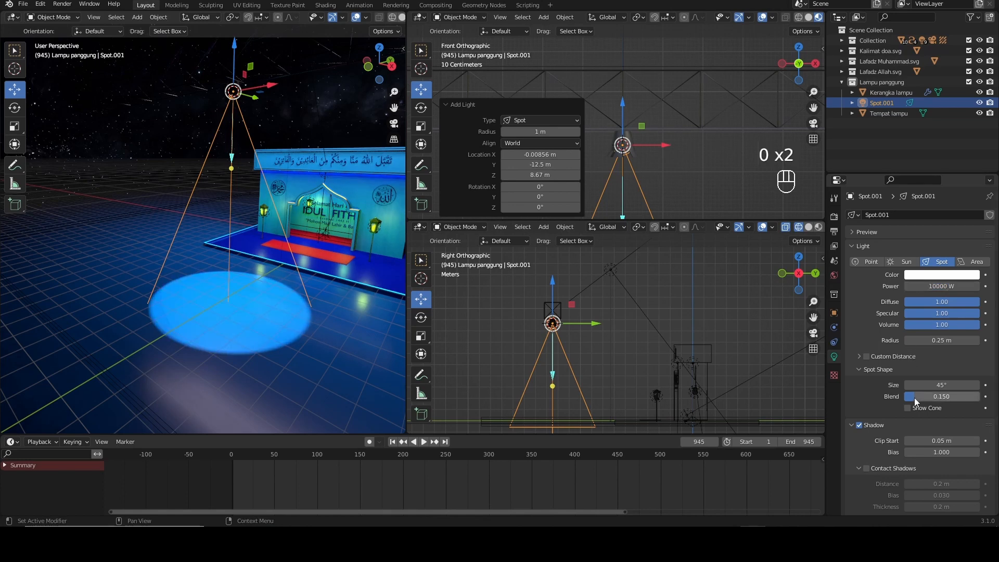
left_click_drag(914, 397, 947, 385)
- Enlarge the front viewport and orbit it to a close angled view of the lamp housing and spot light
left_click_drag(710, 220, 707, 264)
scroll(702, 219, "up", 5)
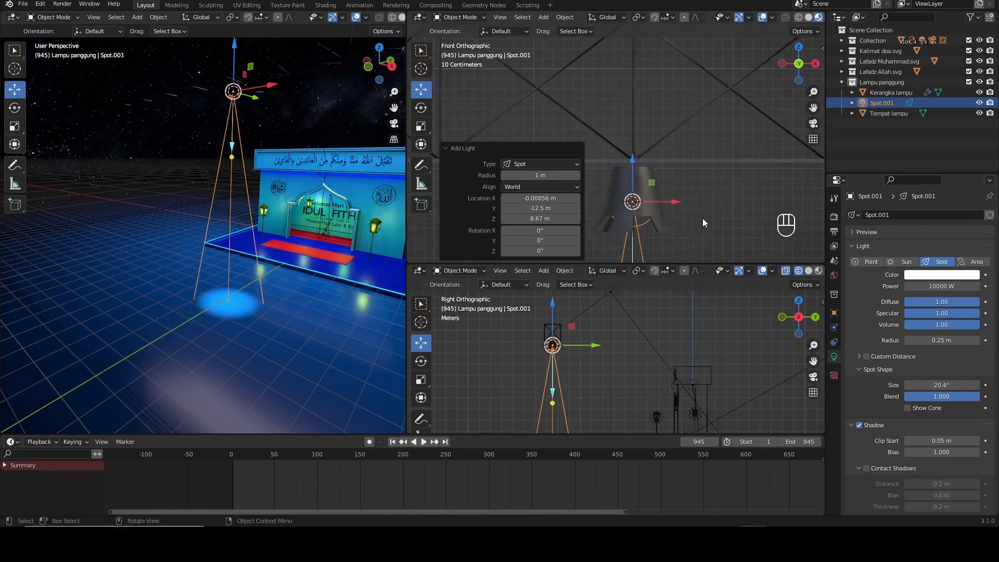
middle_click_drag(725, 211, 738, 181, "shift")
left_click(738, 181)
left_click(657, 216)
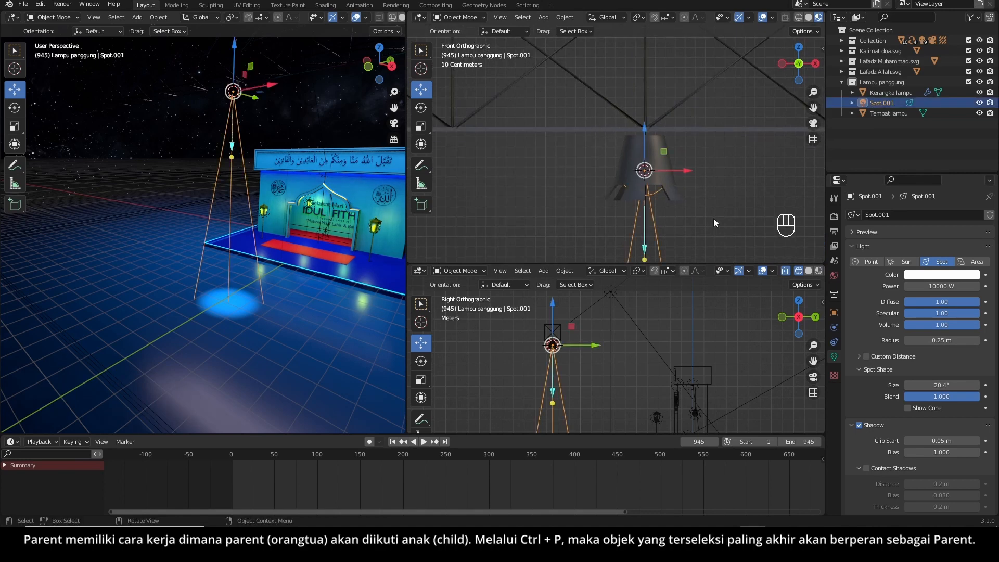
left_click_drag(798, 77, 753, 114)
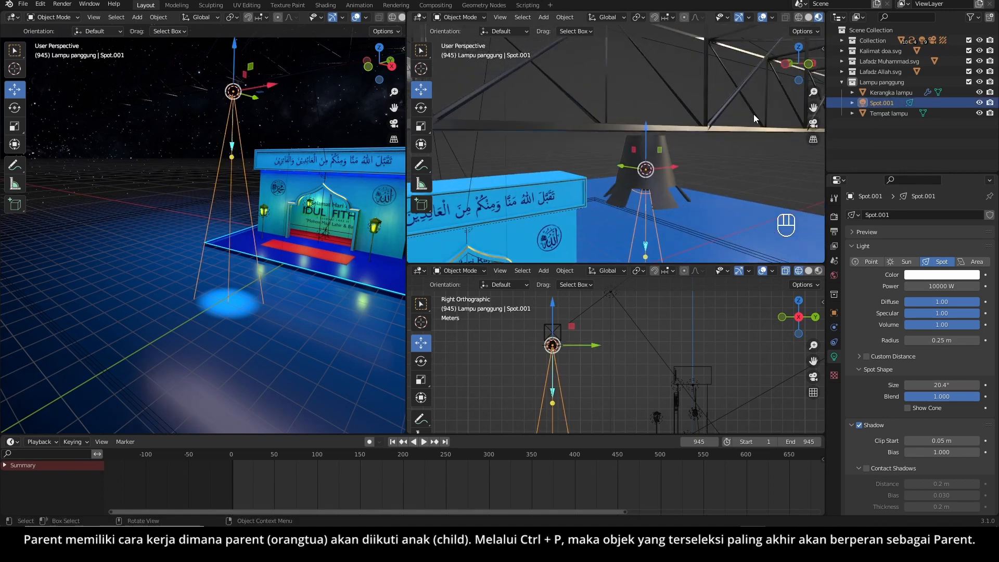
- Inspect the lamp housing and the spot light as separate objects by selecting each in turn, and clear the selection
left_click(658, 155)
scroll(716, 177, "down", 2)
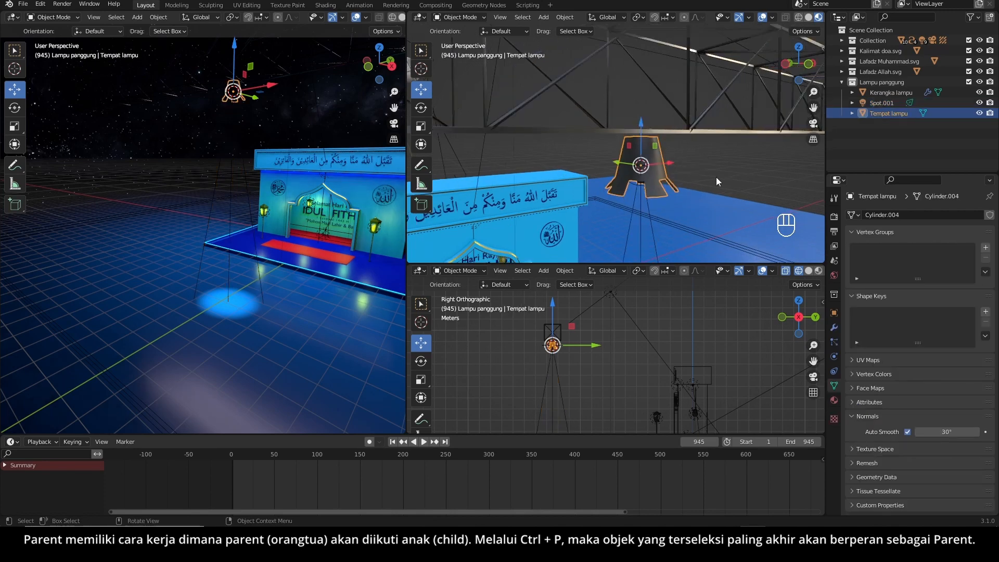
scroll(641, 204, "down", 1)
left_click(642, 211)
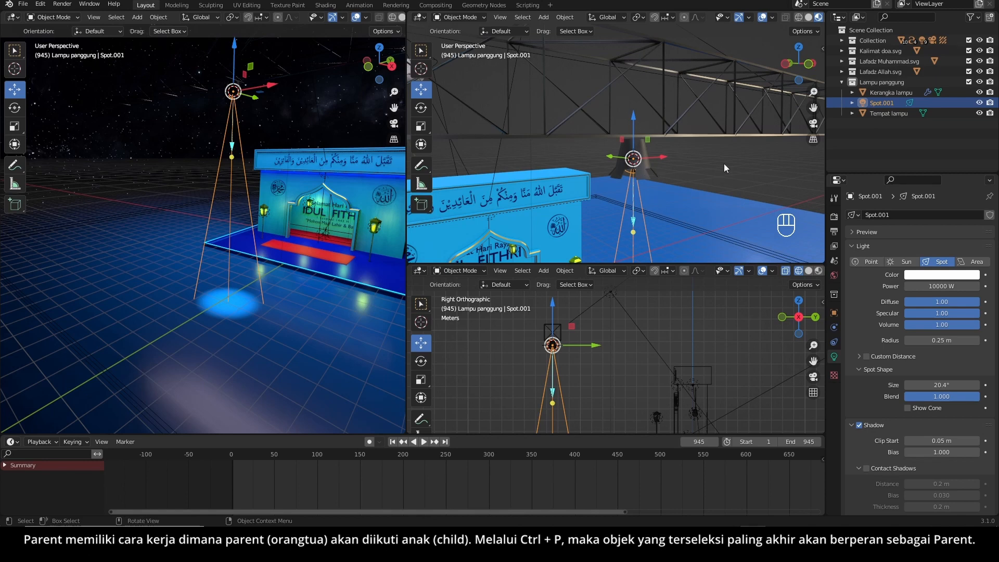
scroll(724, 164, "up", 3)
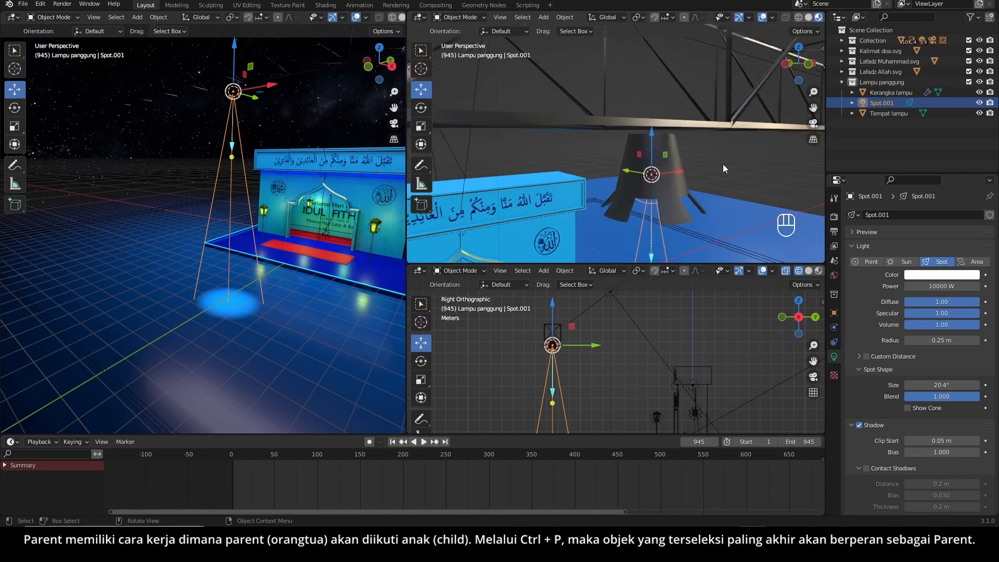
left_click_drag(813, 107, 759, 155)
left_click(760, 155)
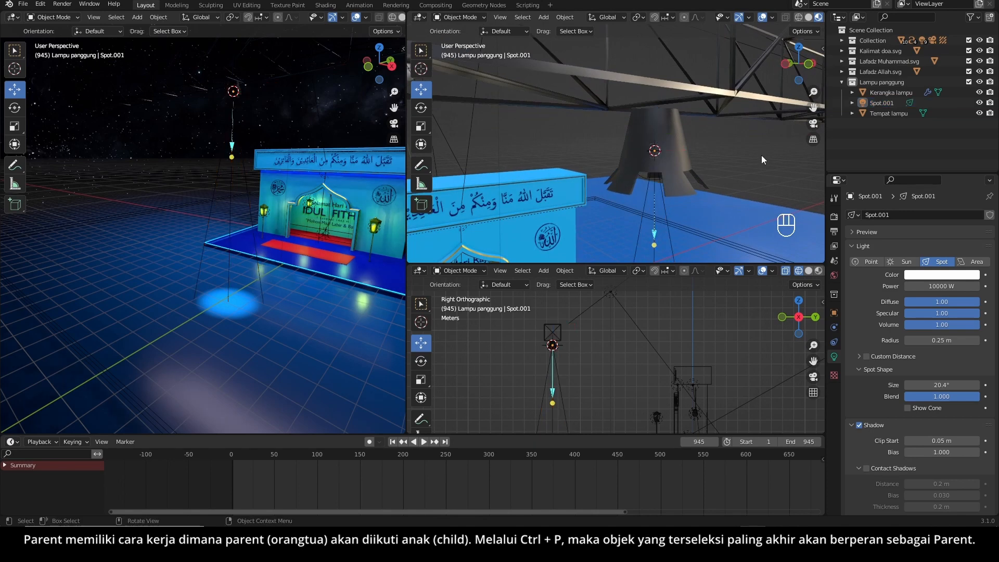
- Parent the spot light to the lamp housing with the Object type, and expand the housing's hierarchy to show its child
left_click(665, 208)
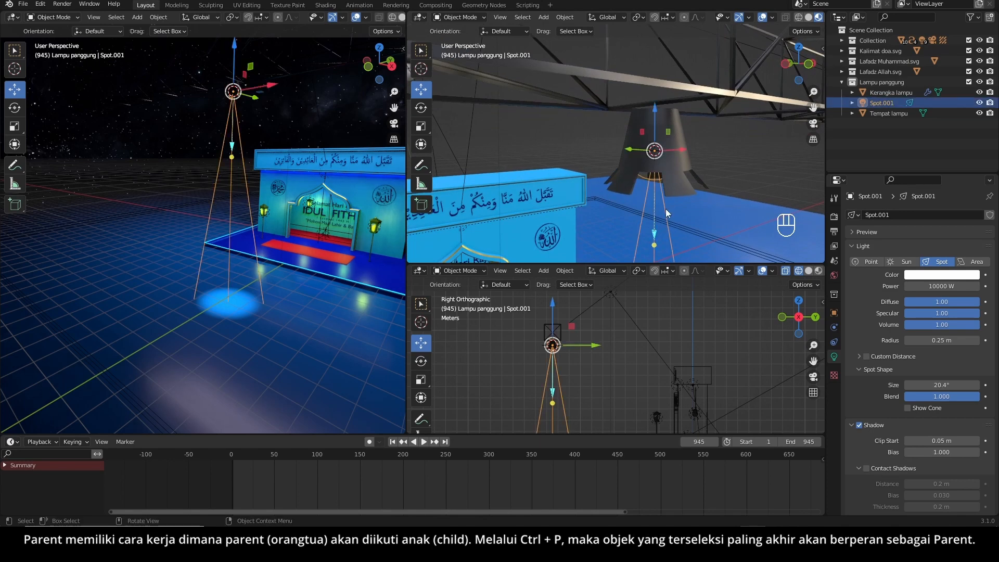
key("shift")
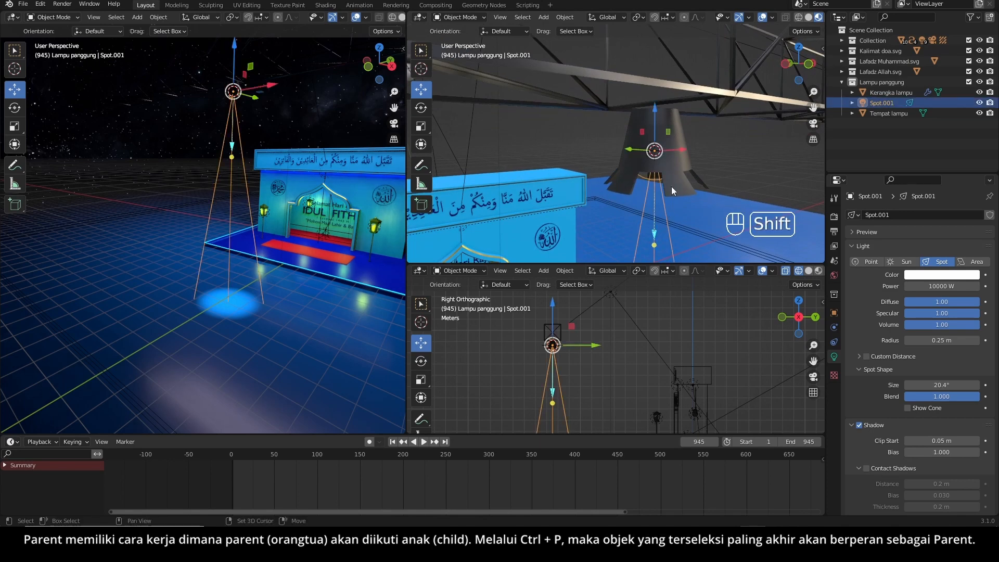
left_click(672, 157, "shift")
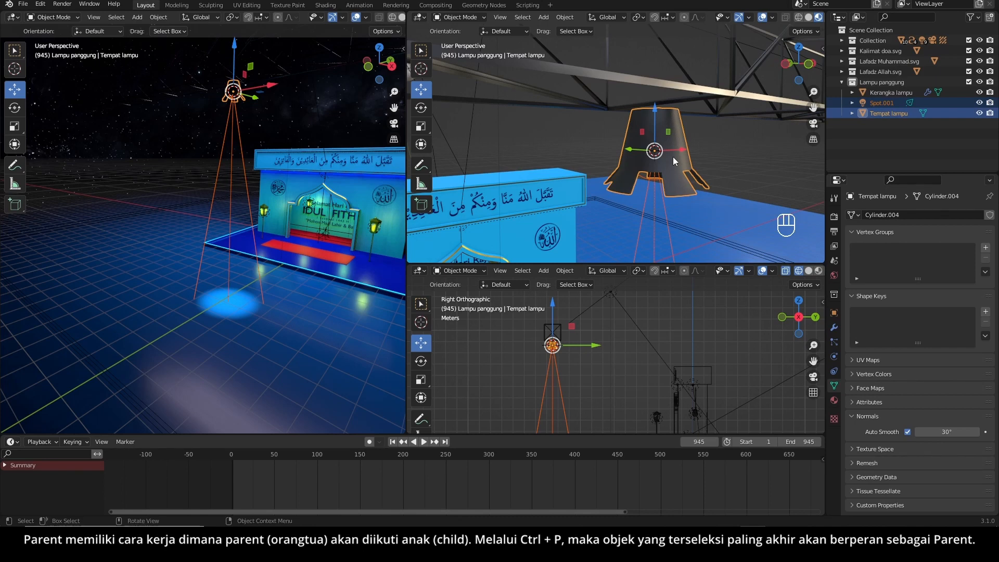
right_click(672, 157)
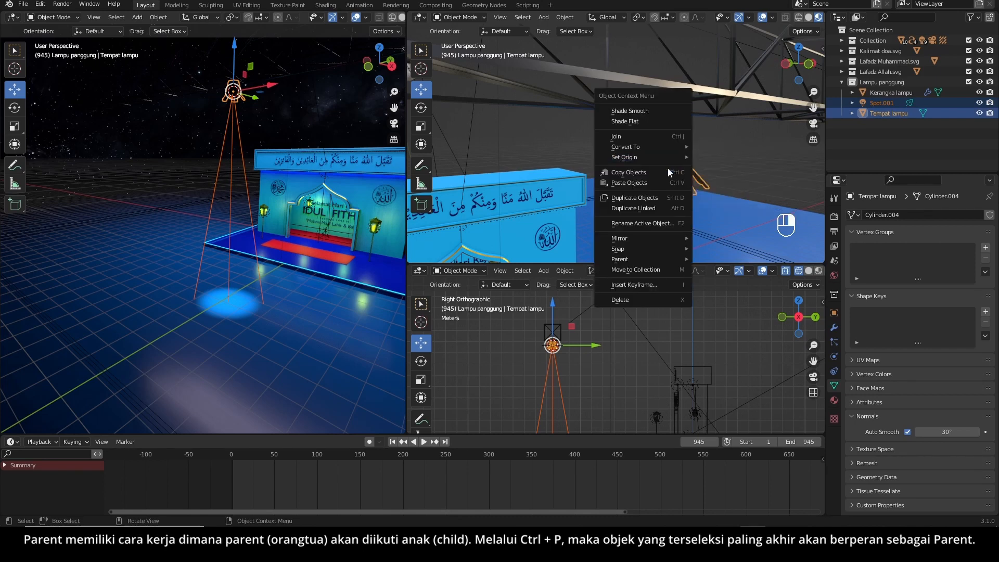
mouse_move(647, 260)
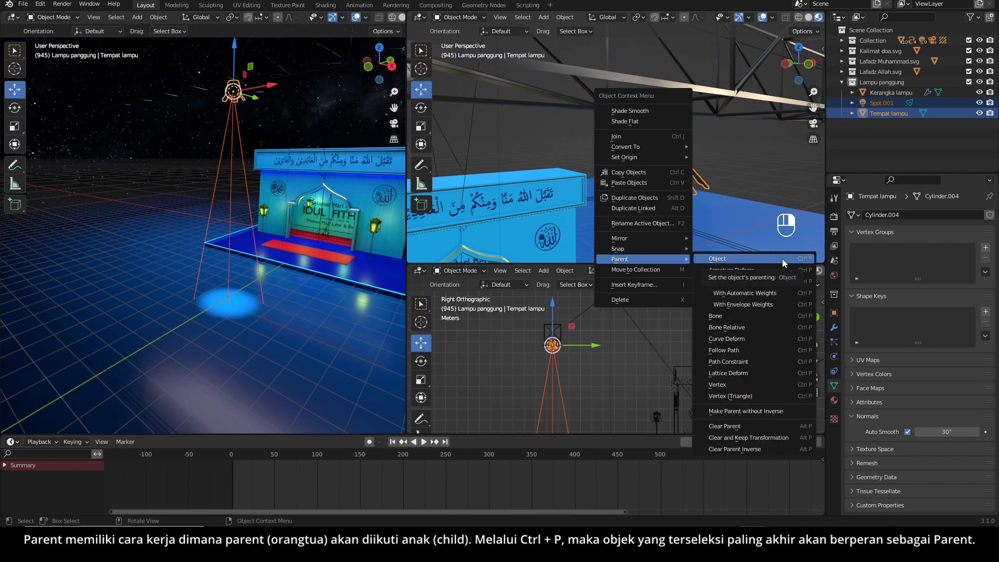
left_click(713, 260)
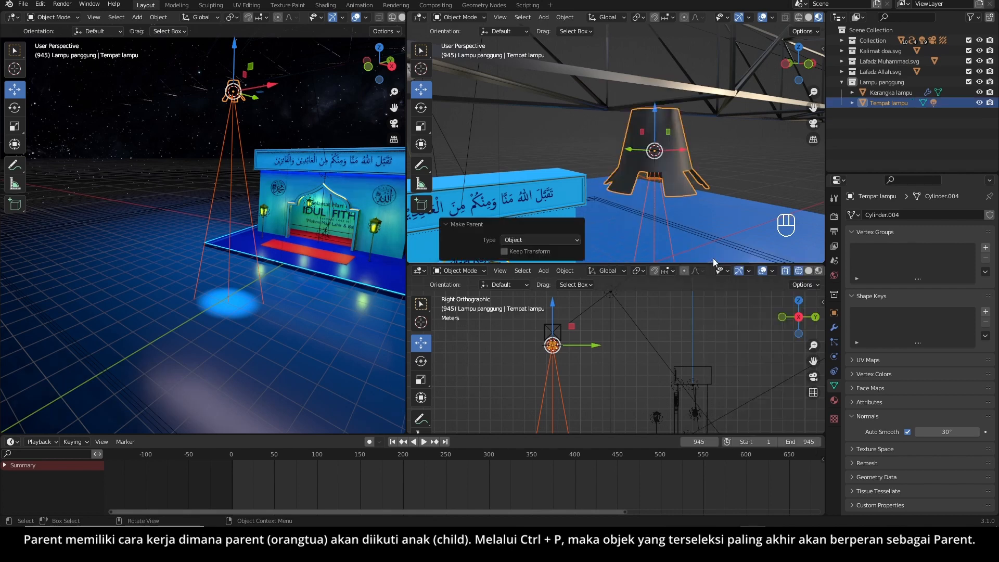
left_click(851, 102)
left_click(888, 140)
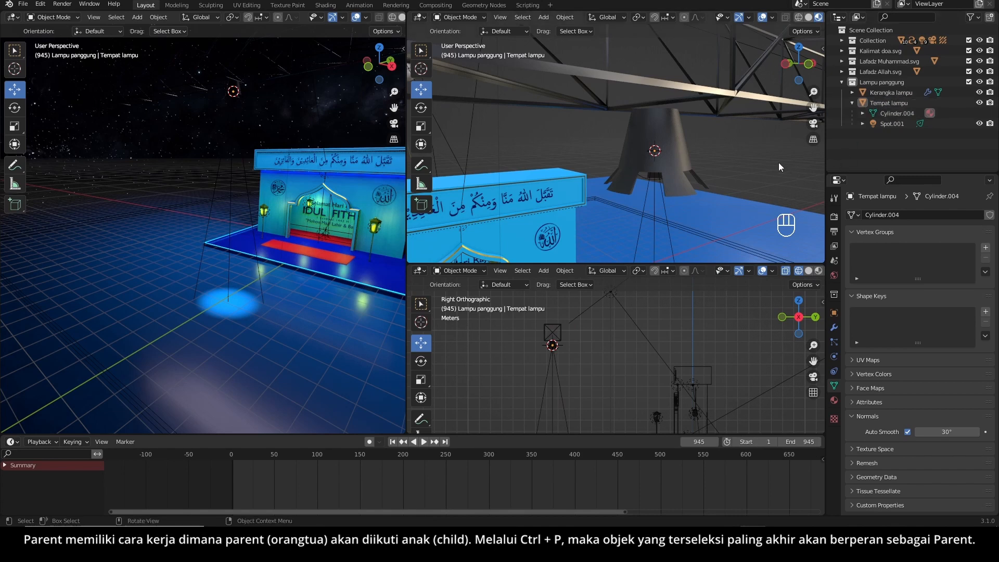
- Test the parenting by rotating the lamp housing about X, and reset its X rotation to 0°
left_click(673, 133)
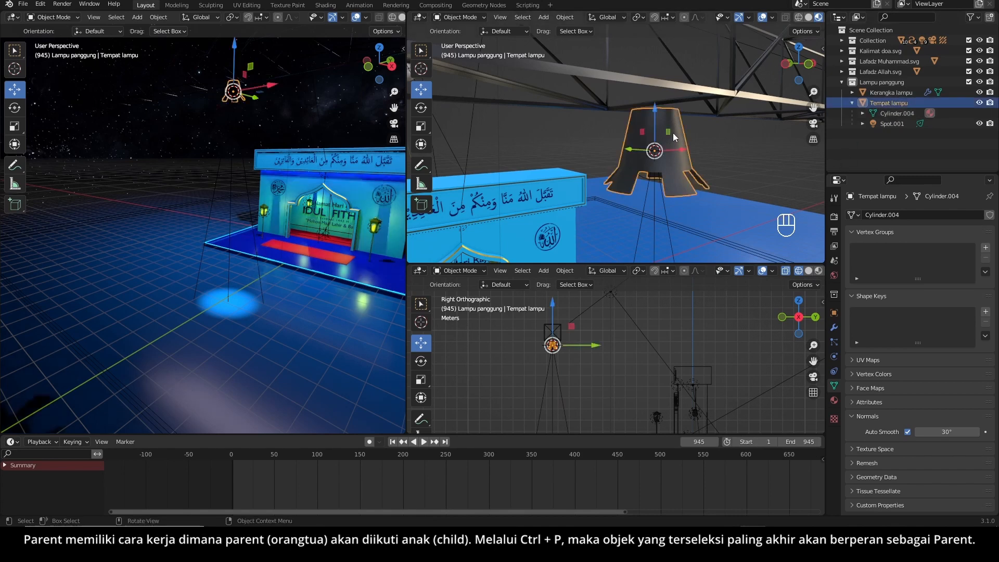
left_click(835, 313)
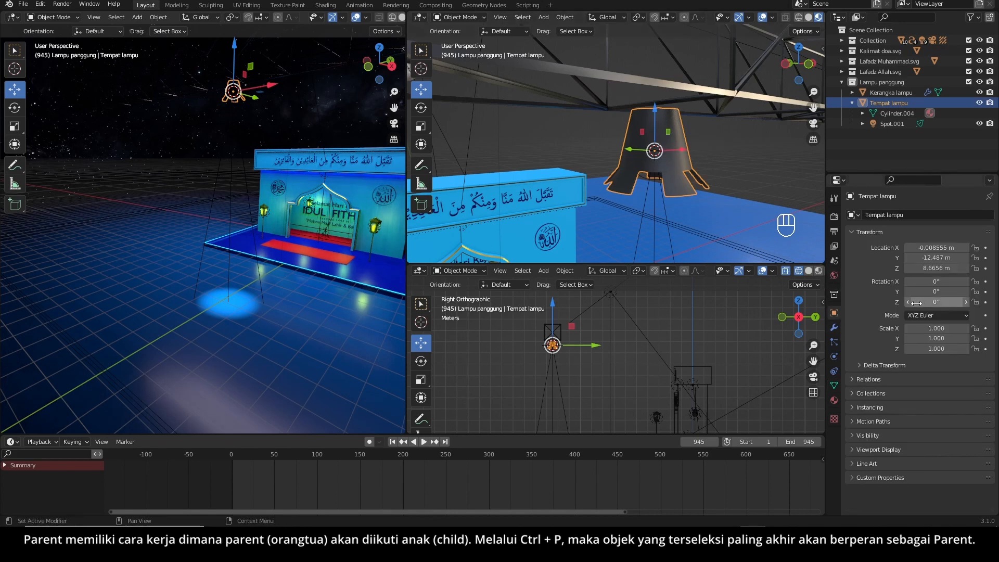
left_click_drag(935, 281, 957, 281)
left_click_drag(936, 282, 938, 282)
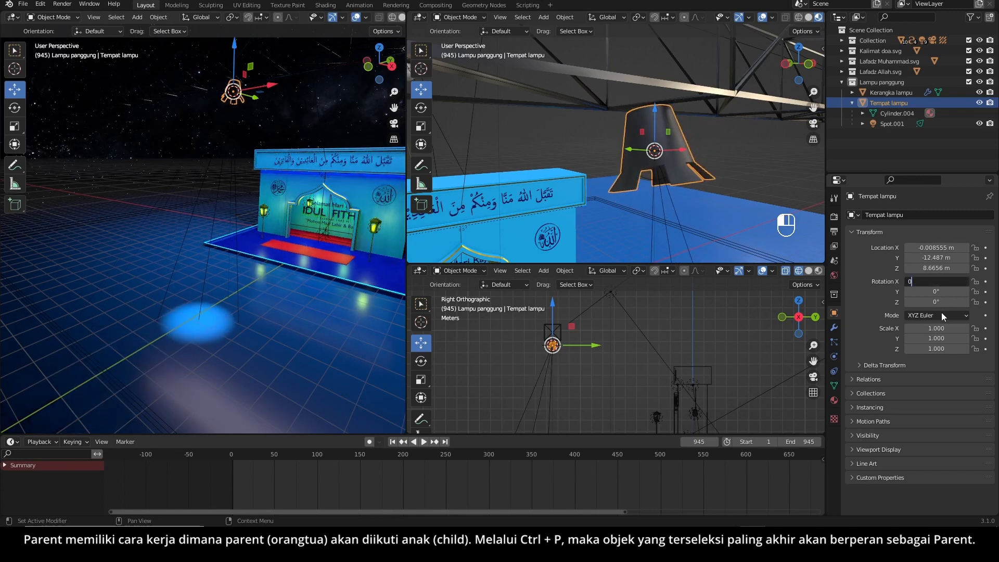
key("Return")
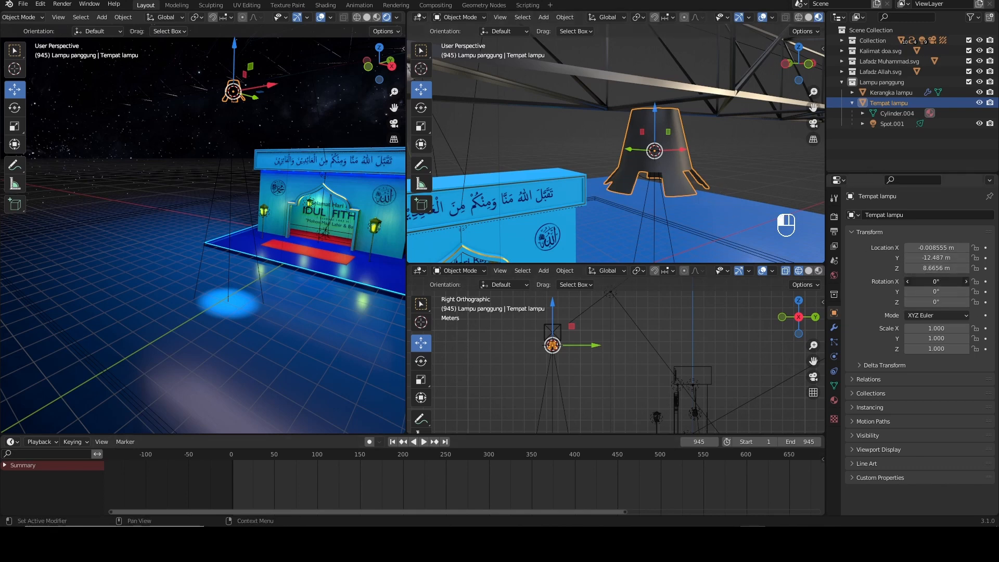
- Preview another tilt of the lamp housing about X, restore it to 0°, and return the animation to frame 1
mouse_move(937, 281)
left_mouse_down()
mouse_move(961, 282)
mouse_move(931, 281)
left_mouse_up()
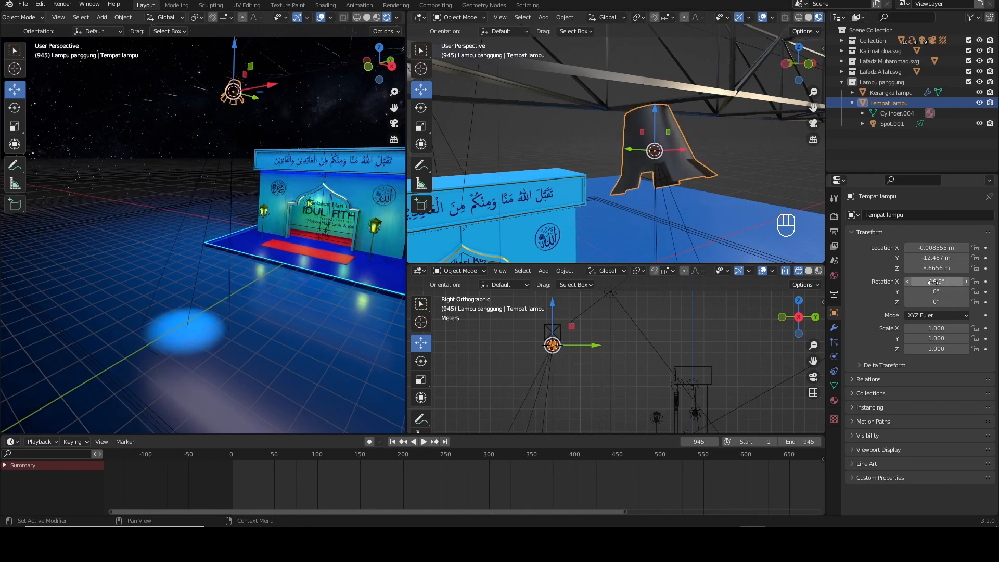
key("Return")
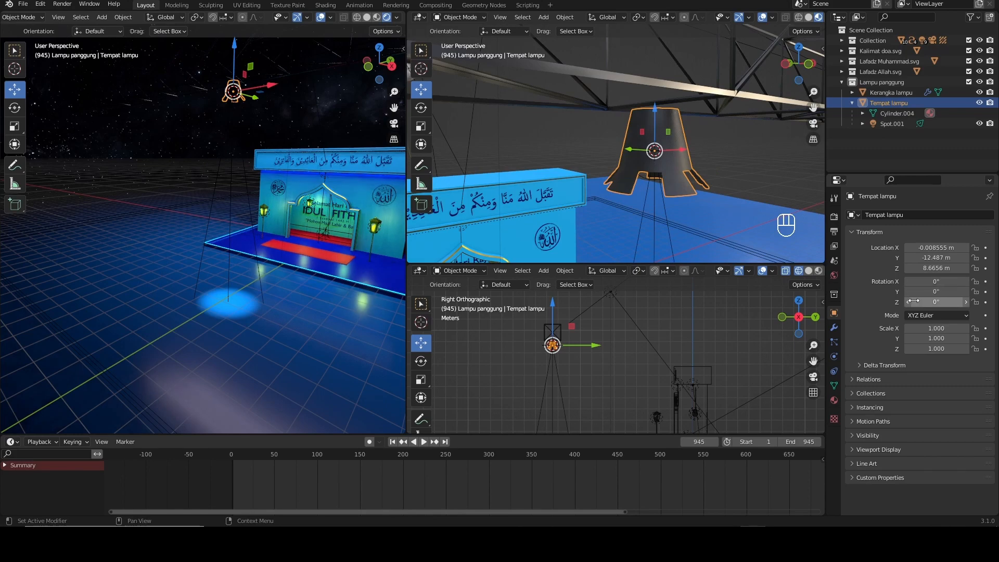
left_click(394, 442)
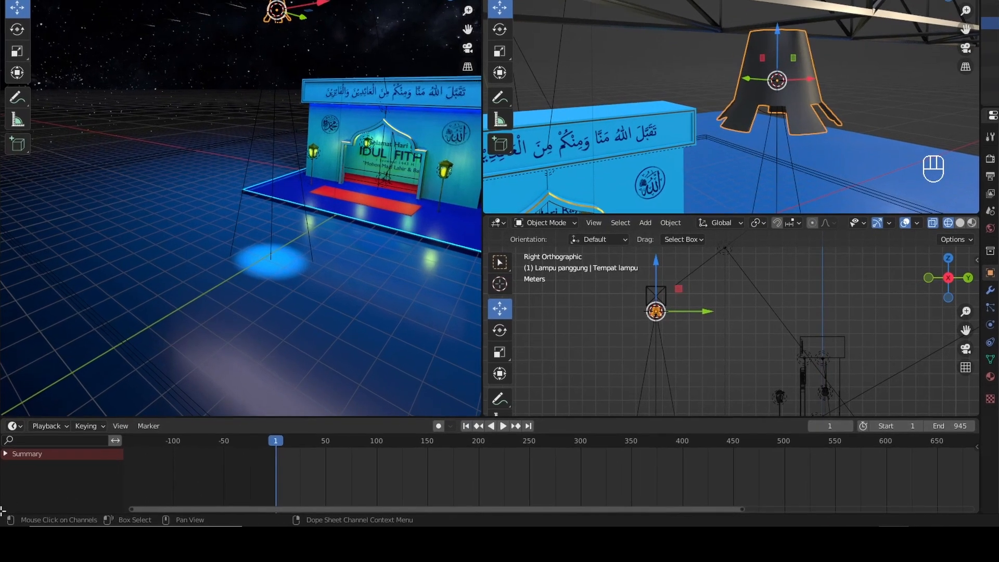
- Split the timeline area in two, change the lower half to a Graph Editor, and enlarge the animation area
left_click_drag(3, 513, 6, 450)
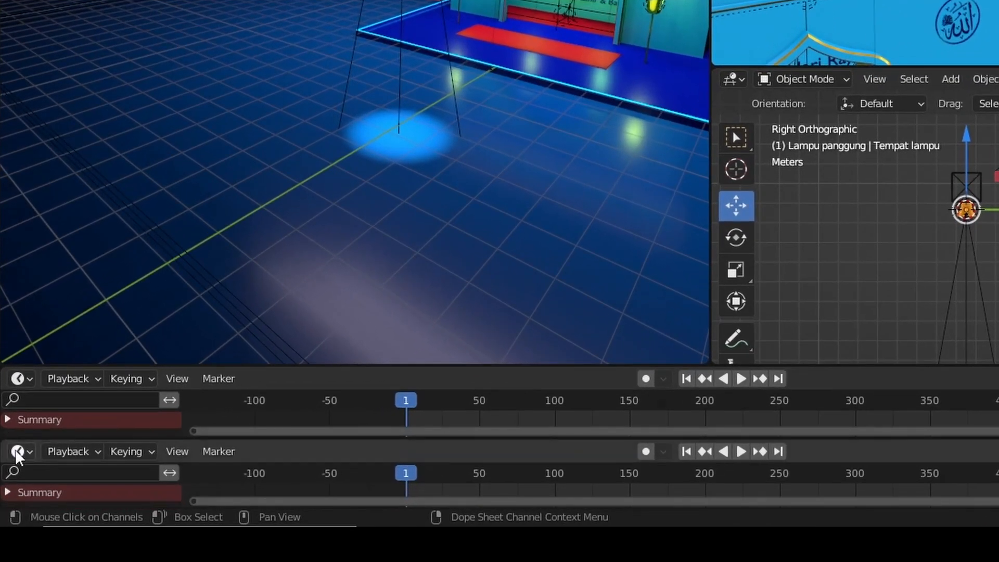
left_click(16, 452)
left_click(269, 307)
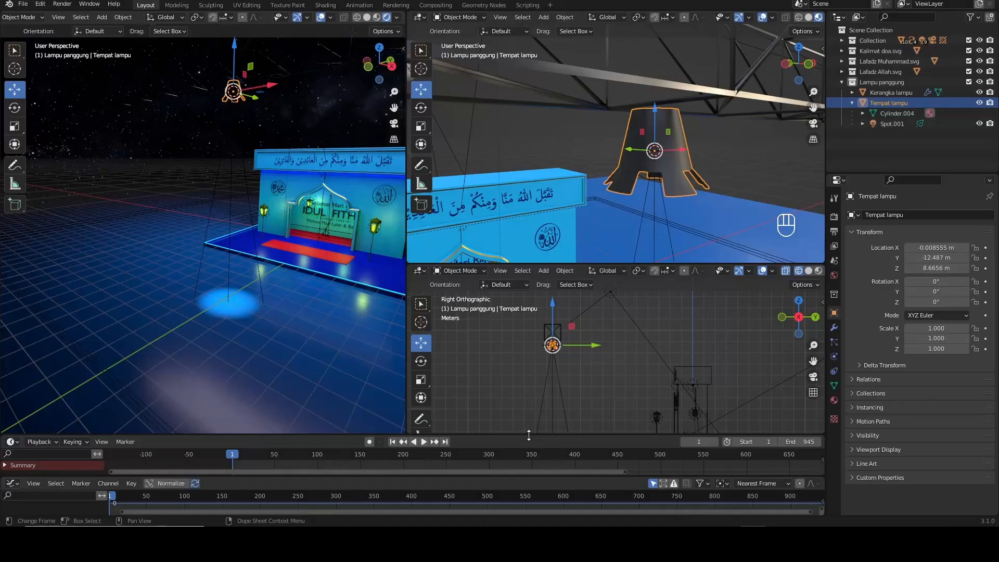
left_click_drag(926, 365, 956, 219)
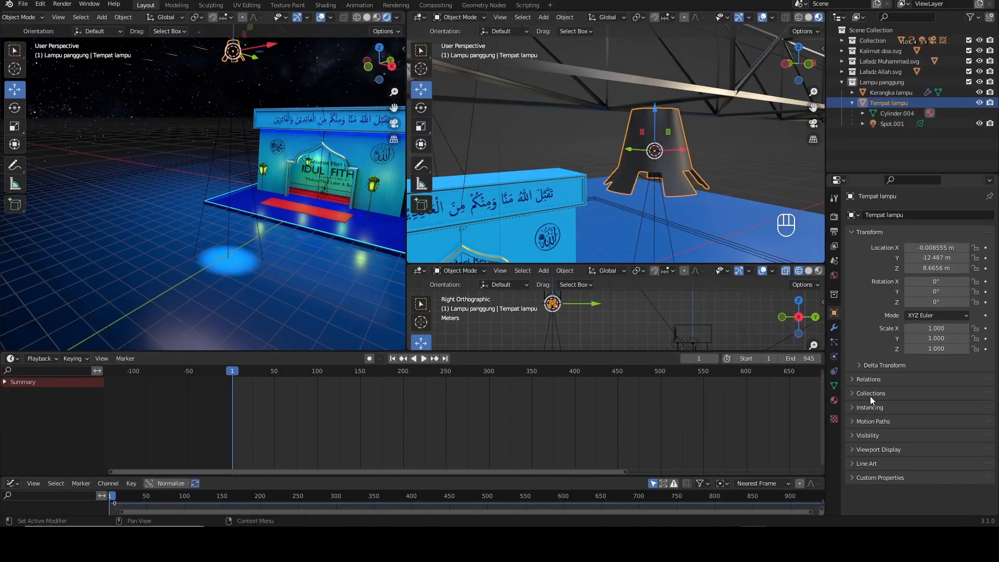
- Keyframe the lamp housing's X rotation at 0° on frame 1, add a Noise F-Curve modifier to it, and preview the playback
left_click(986, 281)
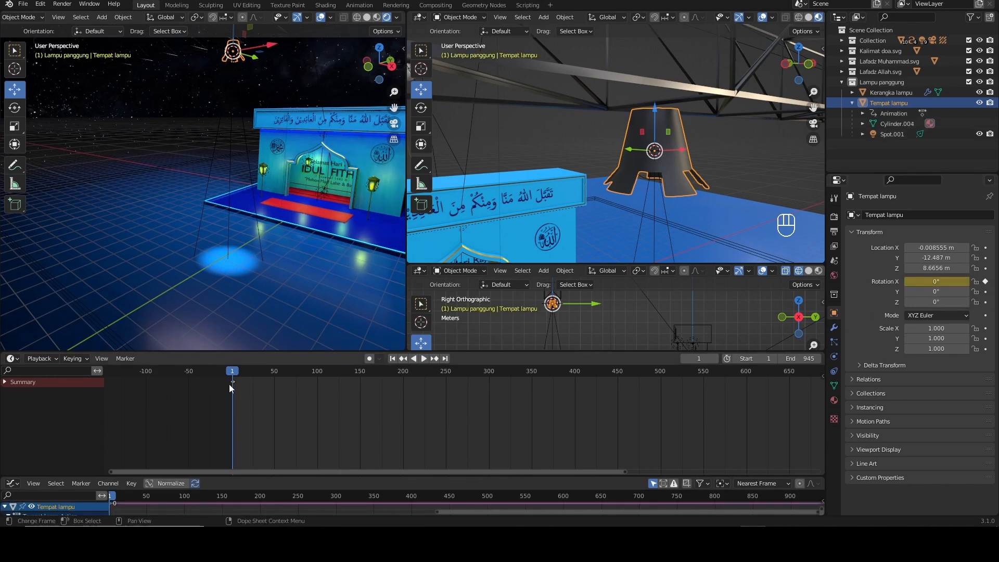
left_click_drag(380, 474, 399, 419)
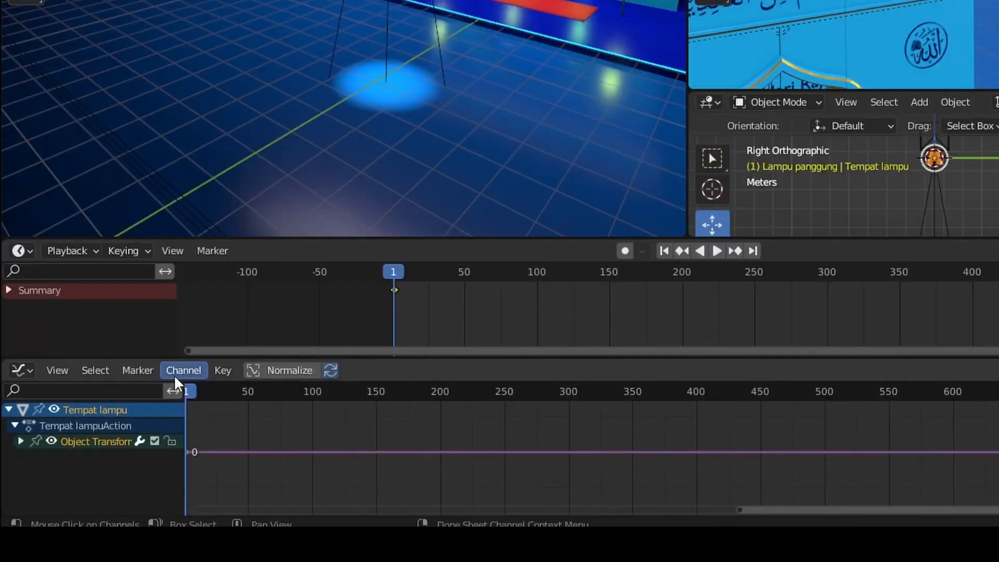
left_click(226, 371)
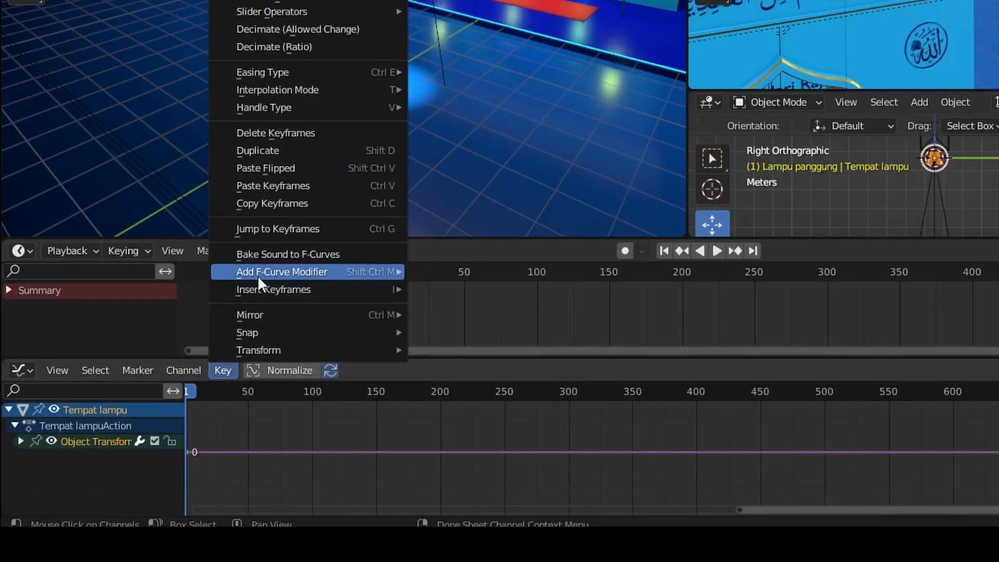
mouse_move(259, 276)
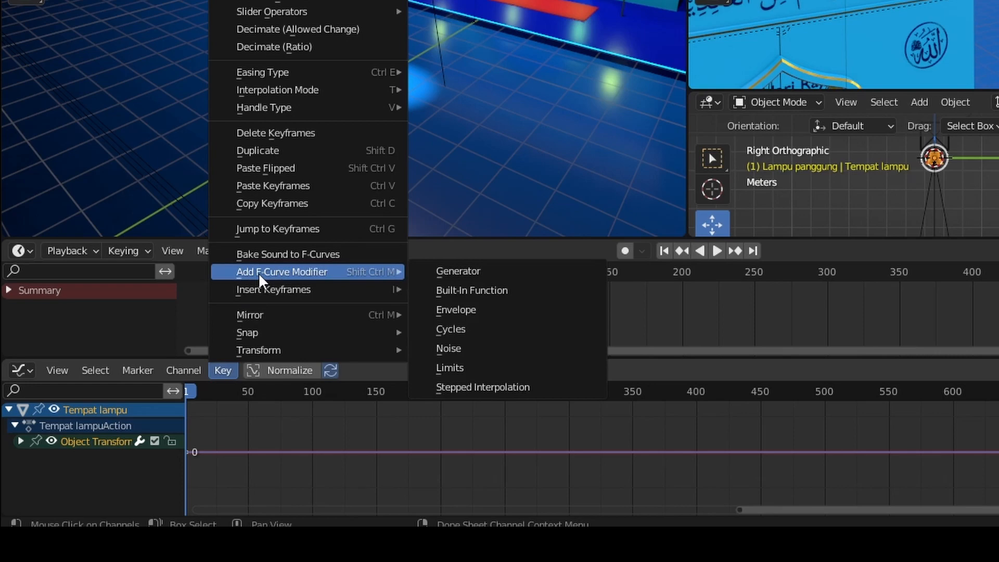
left_click(454, 346)
left_click_drag(791, 356, 807, 312)
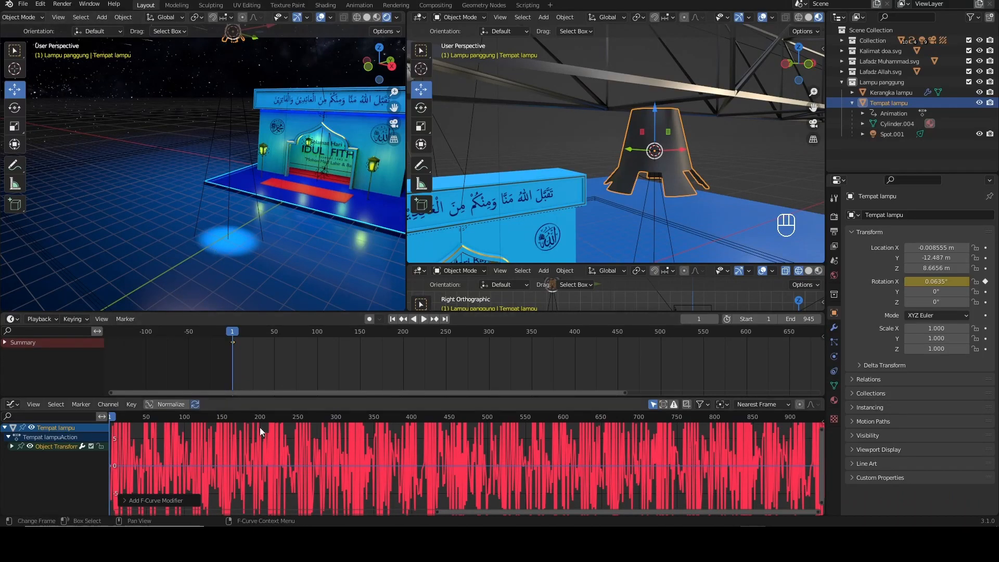
left_click(425, 319)
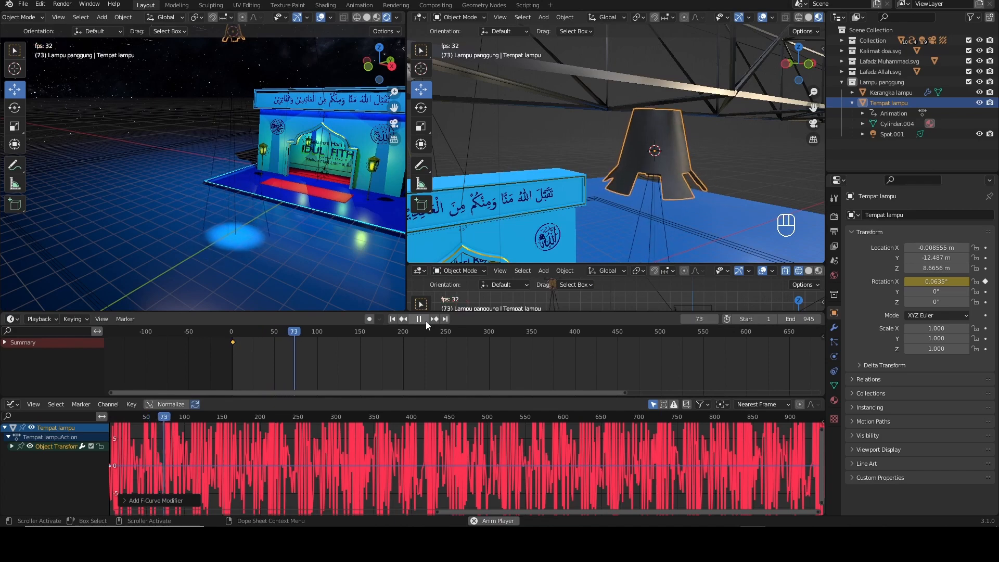
left_click(425, 321)
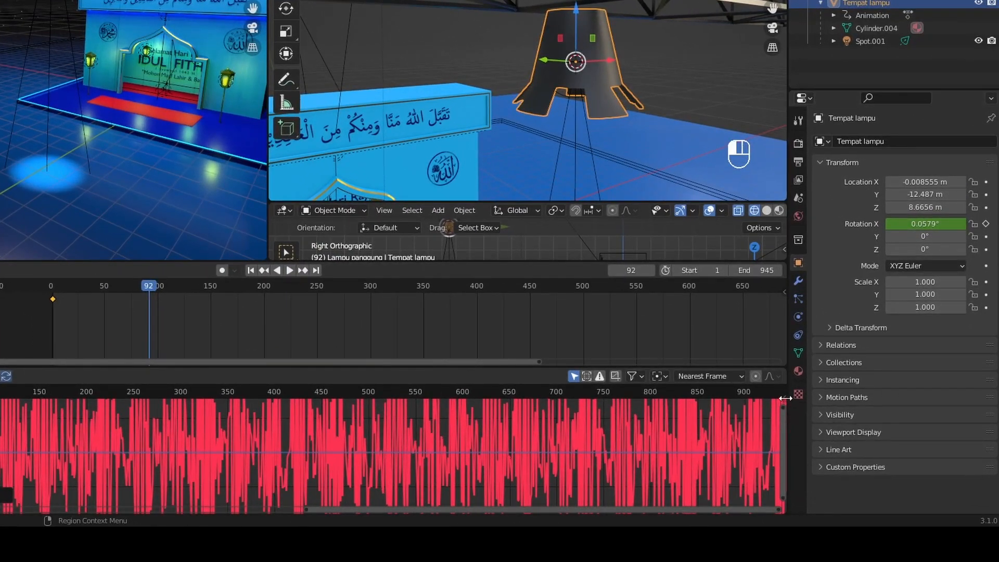
- Set the X rotation curve's Noise modifier to Scale 44.6 and Strength 2.3 while the animation plays
left_click(785, 398)
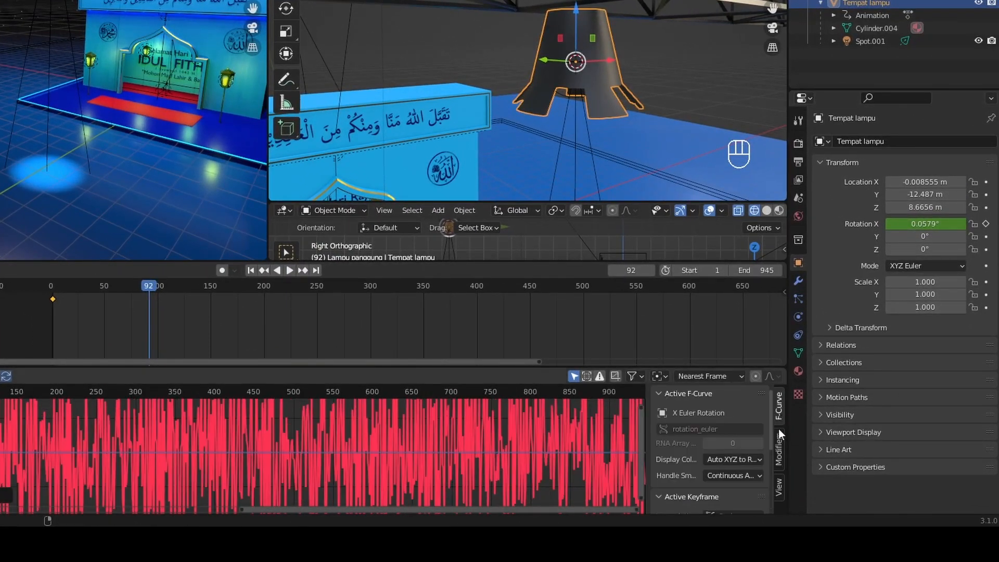
left_click(777, 440)
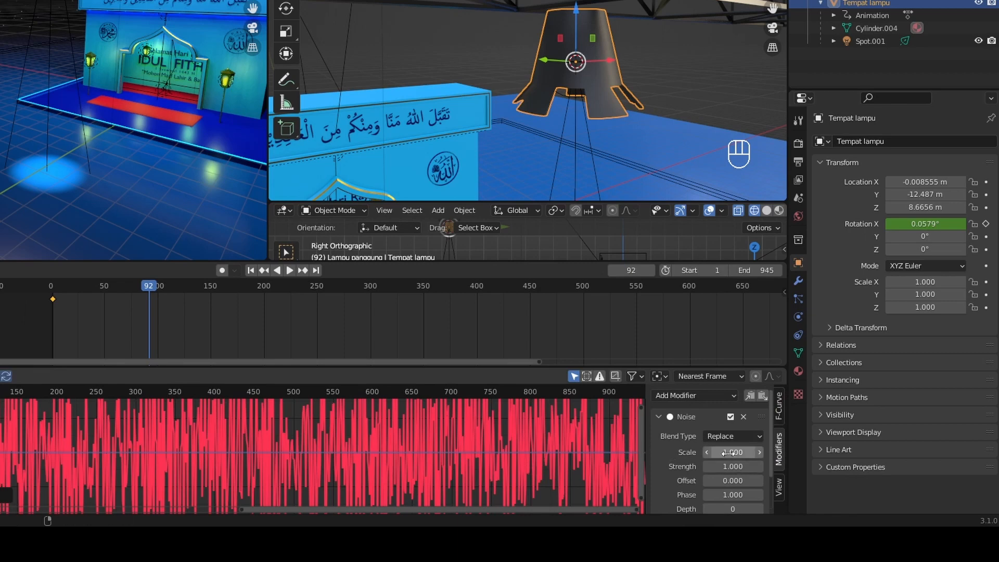
left_click(290, 270)
left_click_drag(733, 452, 926, 452)
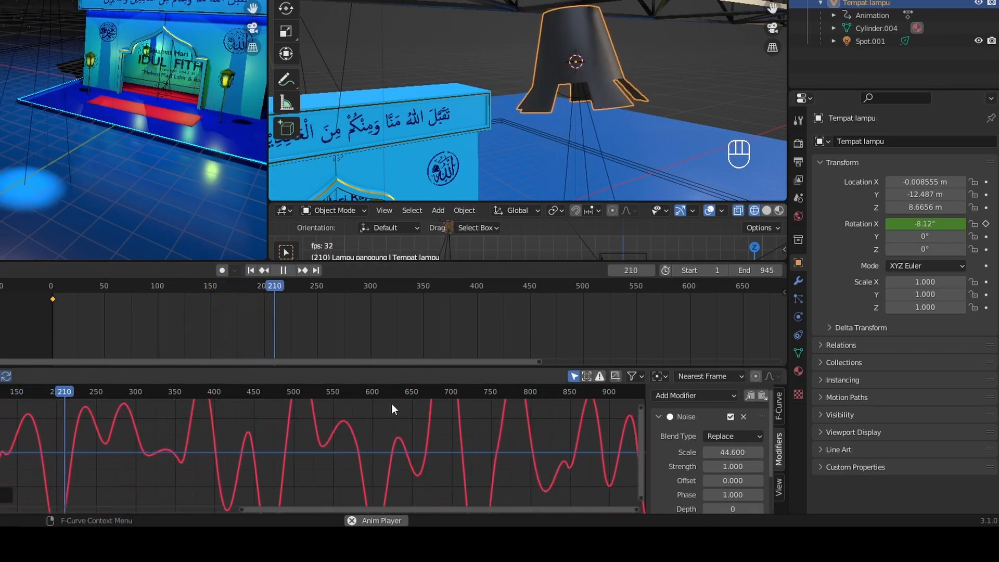
left_click_drag(391, 367, 391, 336)
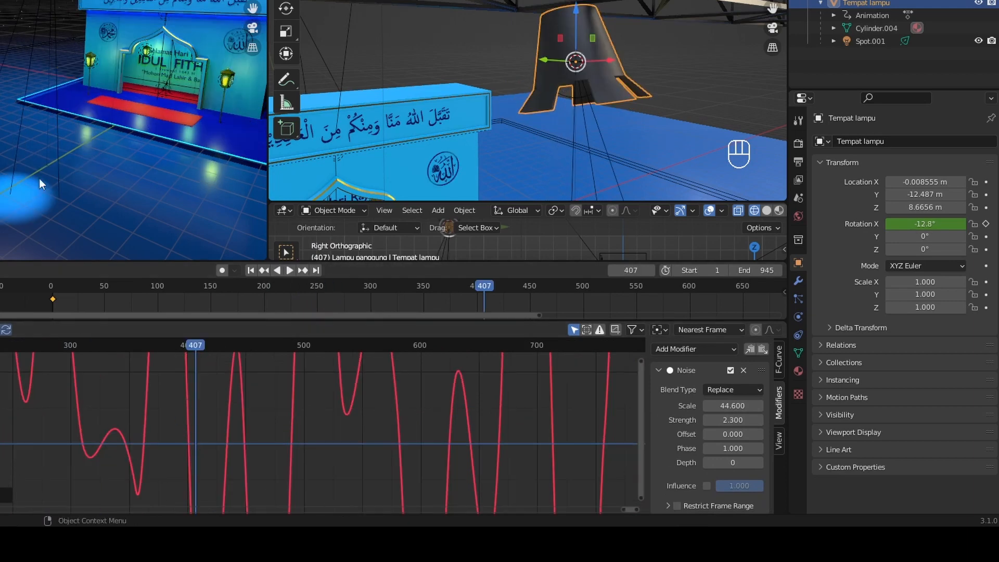
- Play back the lamp's swing about X and scrub to frame 417 to check where the light falls
key("space")
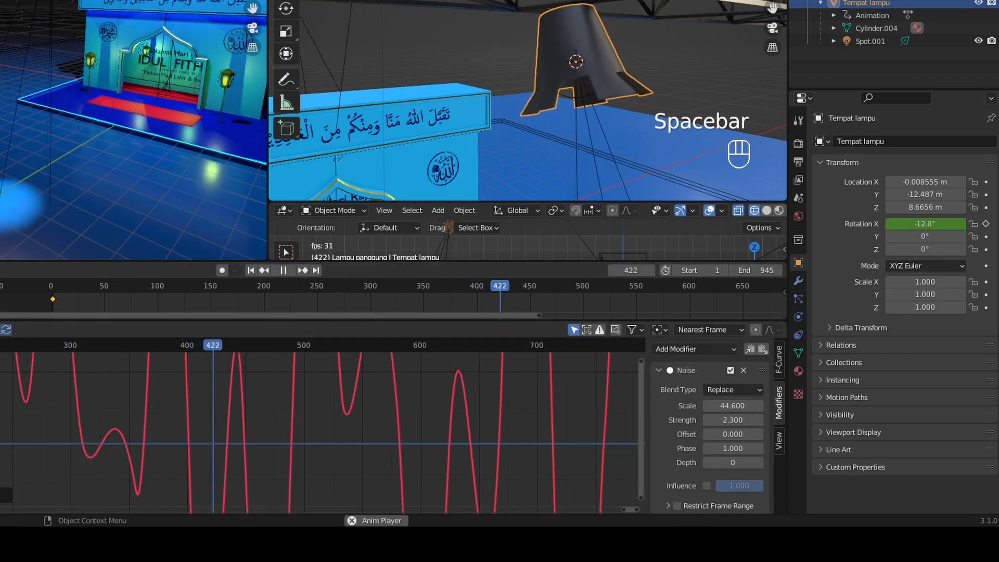
key("space")
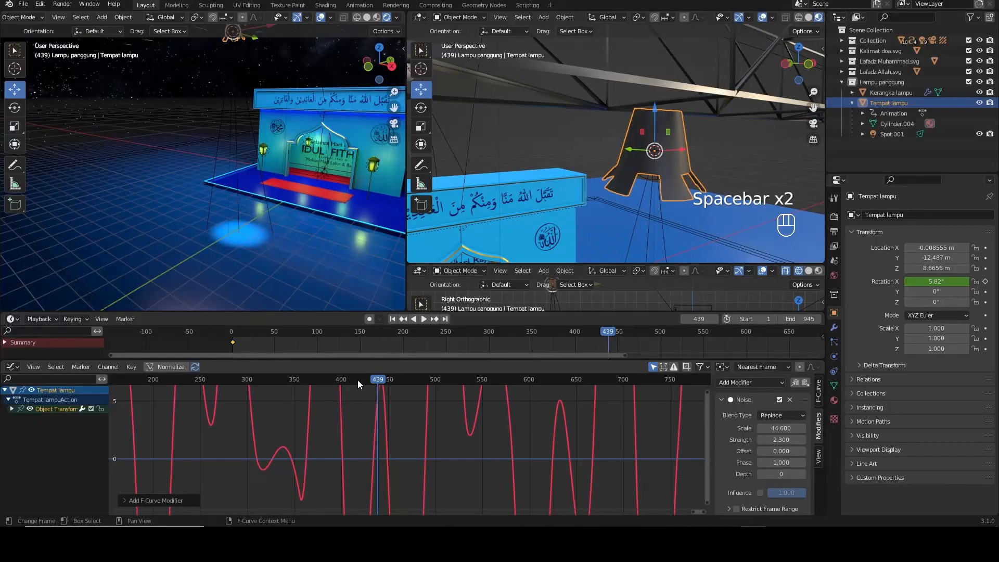
left_click(205, 345)
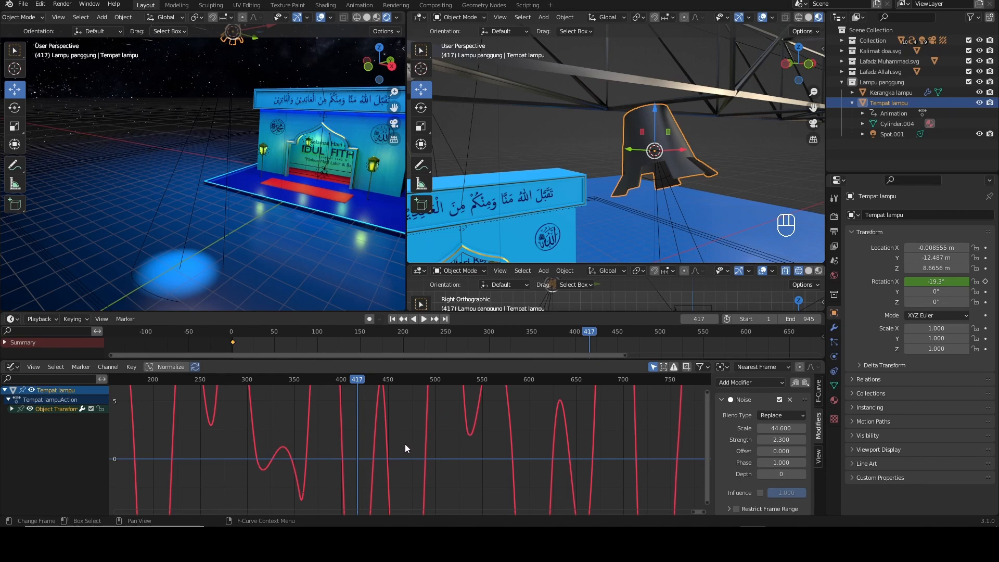
- Move the X rotation curve up by about 28° and about 8 frames earlier so the light swings toward the stage
key("g")
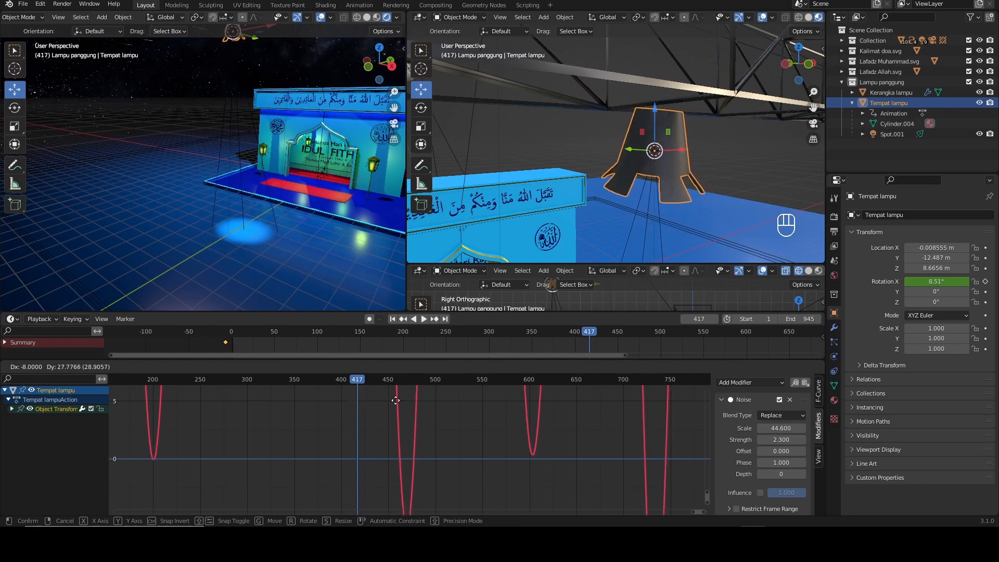
left_click(463, 438)
scroll(463, 438, "down", 10)
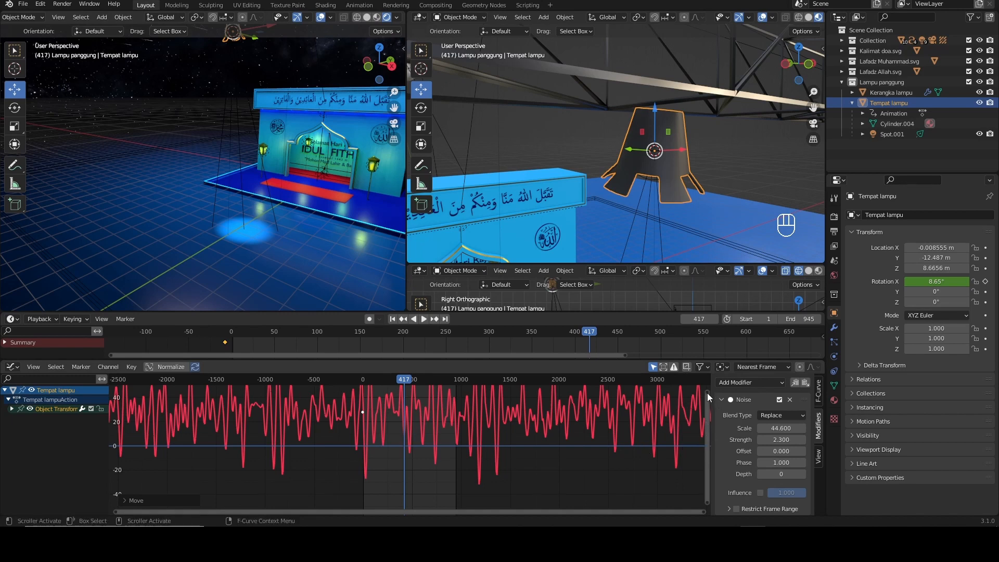
left_click_drag(706, 392, 707, 353)
- Refine the X rotation's Noise modifier during playback to Scale 42.2, Strength 1.6 and Phase -1.9
key("space")
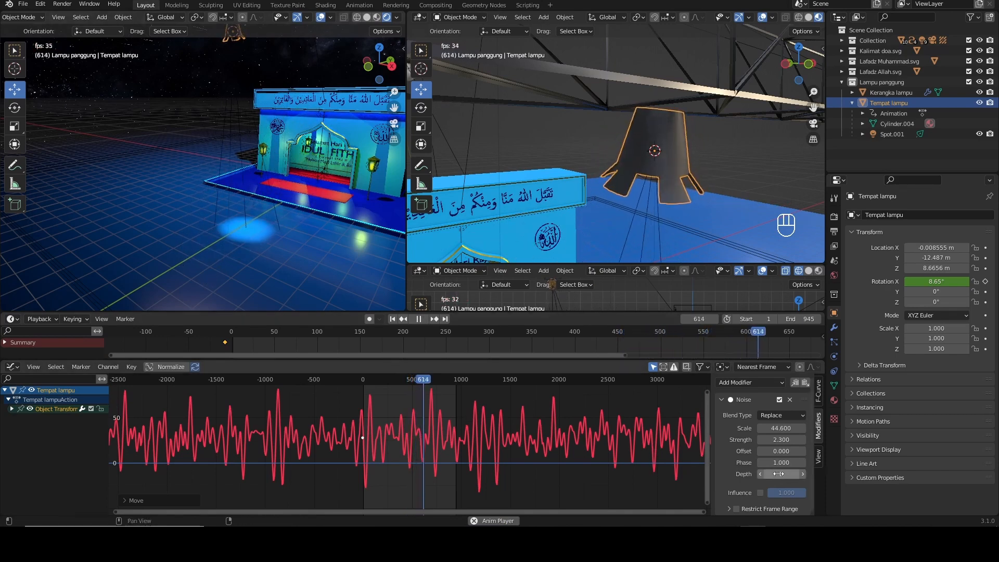
left_click_drag(781, 429, 759, 430)
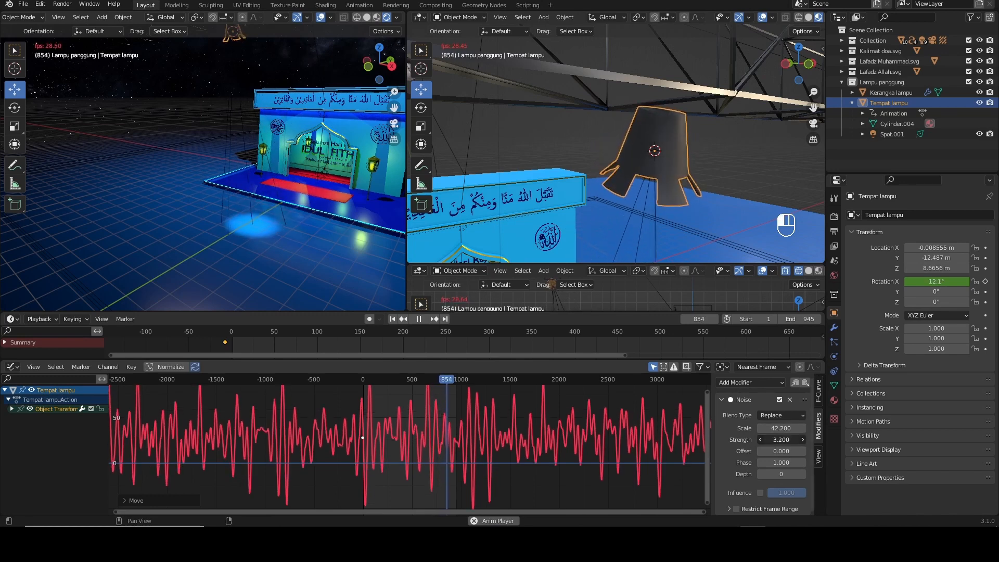
left_click_drag(780, 439, 765, 440)
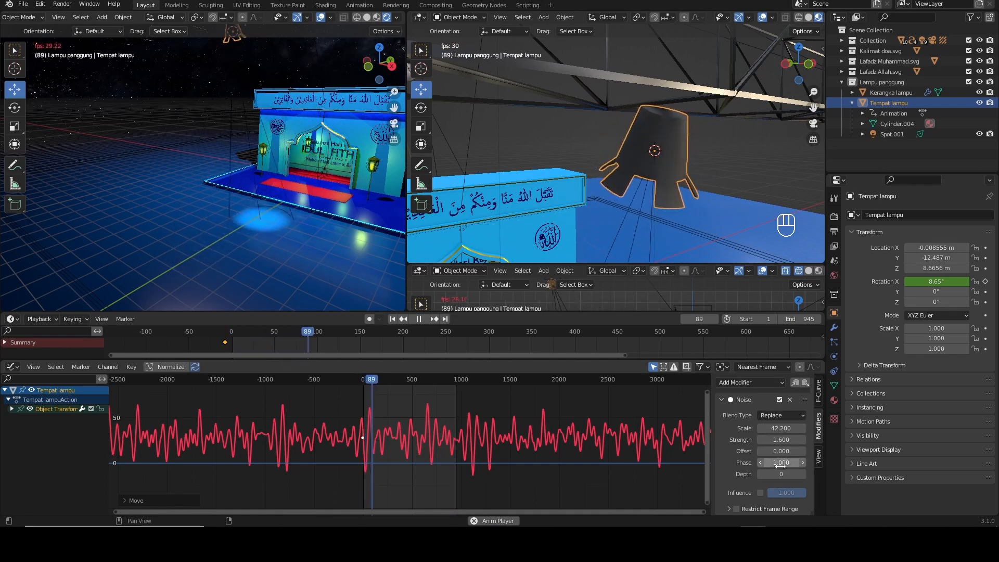
mouse_move(778, 474)
left_mouse_down()
mouse_move(794, 462)
mouse_move(769, 462)
left_mouse_up()
key("space")
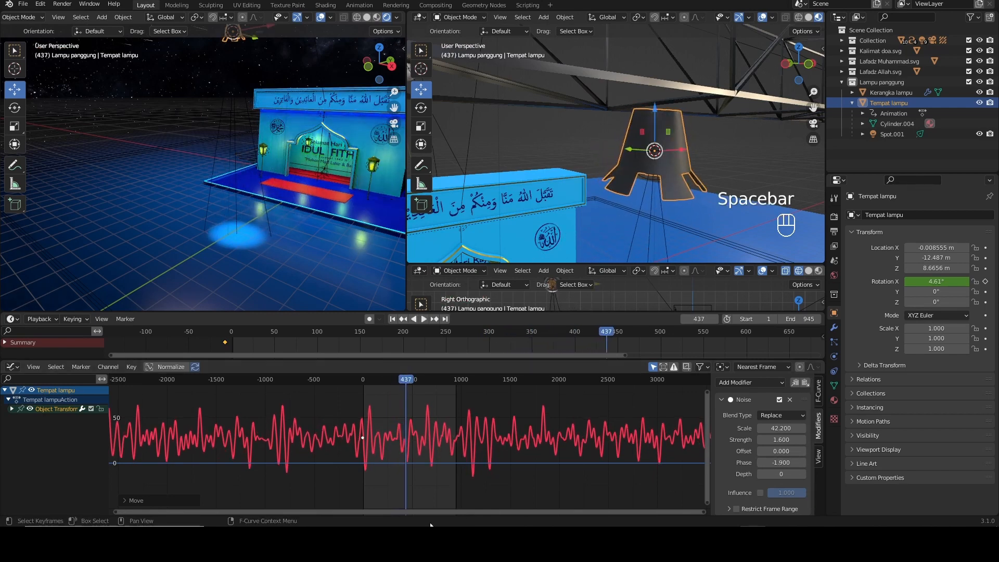
- Return to frame 1, test the lamp housing's tilt about Y, and keyframe its Y rotation at 0°
left_click(394, 319)
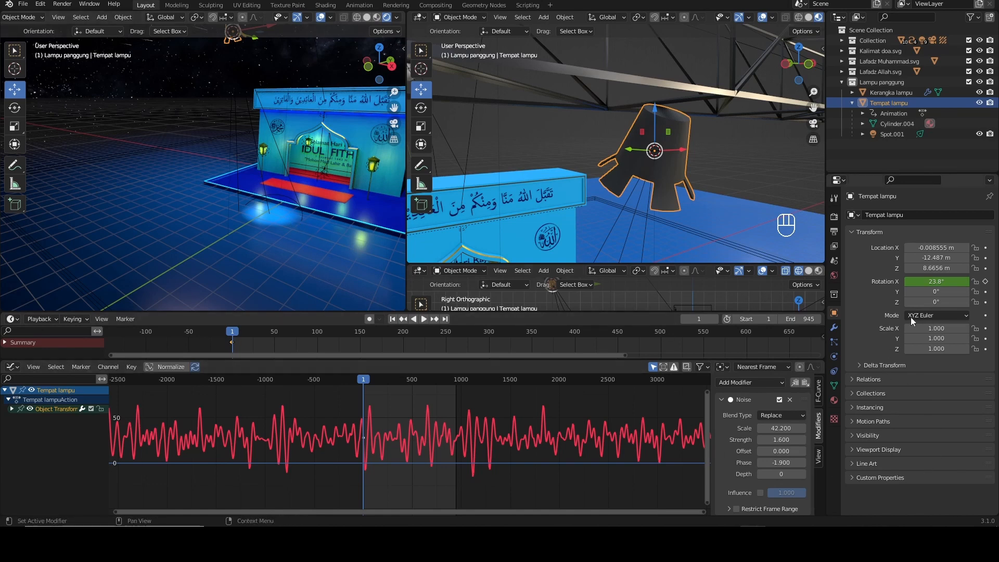
mouse_move(935, 292)
left_mouse_down()
mouse_move(950, 292)
mouse_move(926, 292)
left_mouse_up()
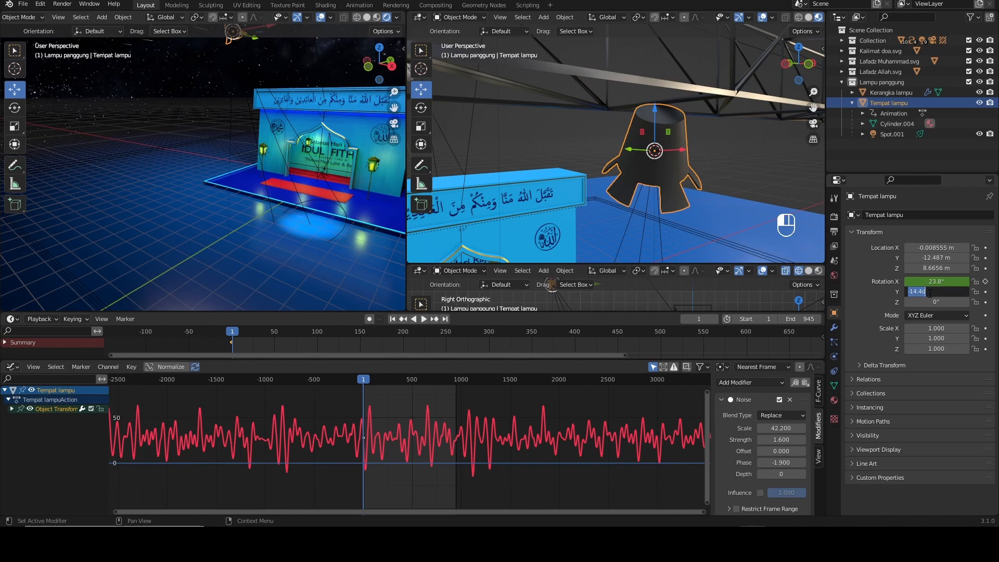
key("Return")
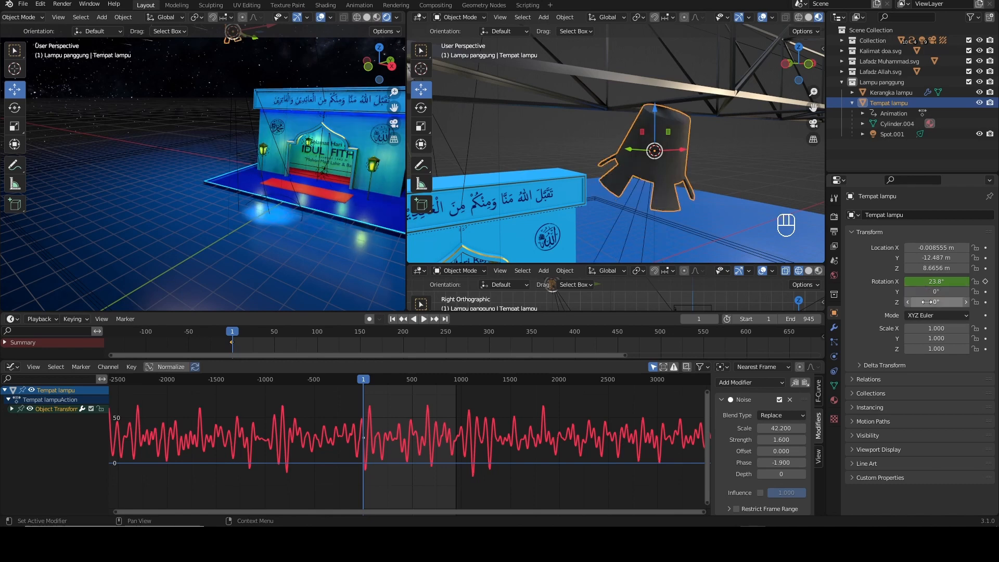
left_click(985, 293)
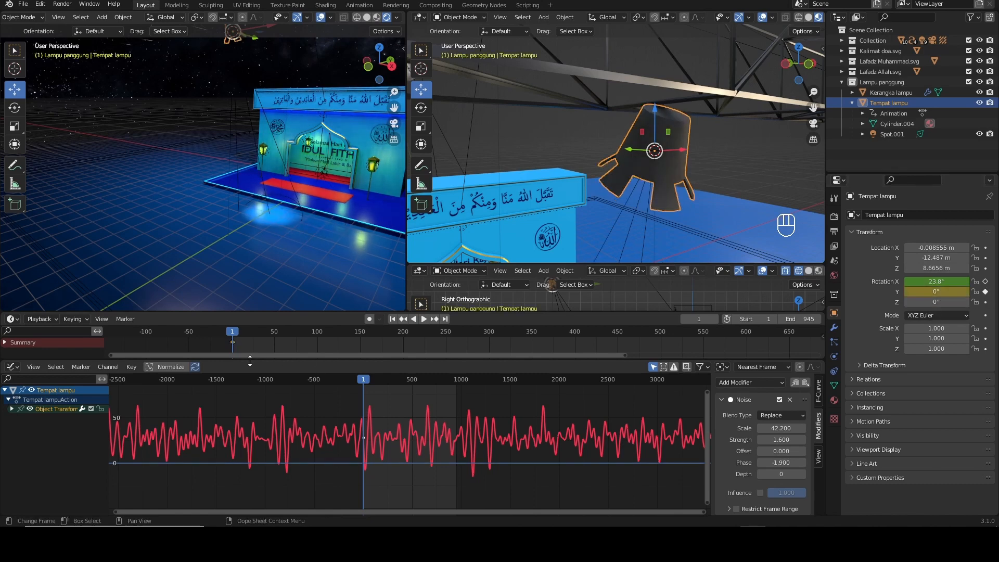
- Add a Noise F-Curve modifier to the lamp housing's Y Euler Rotation curve only
left_click(13, 408)
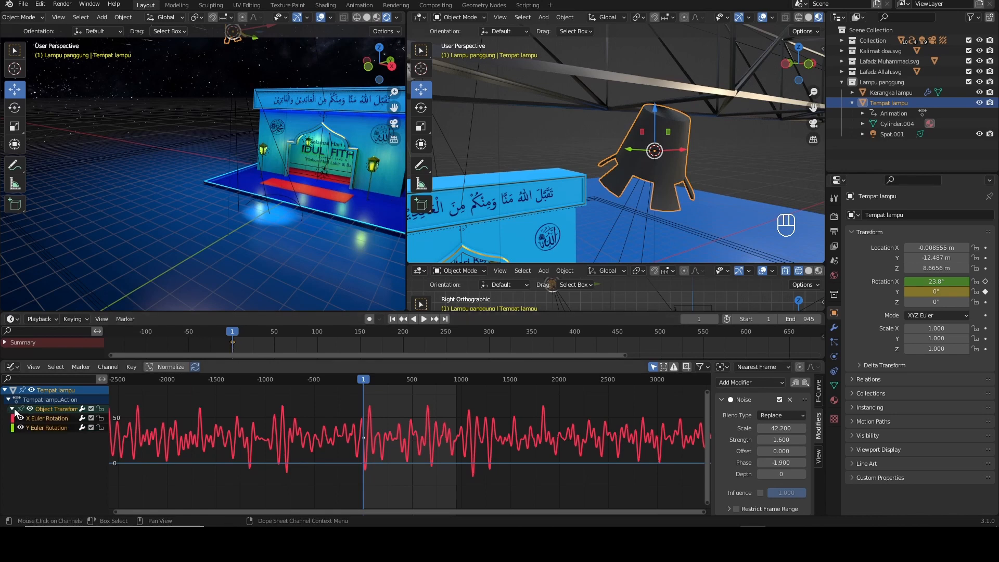
left_click(45, 427)
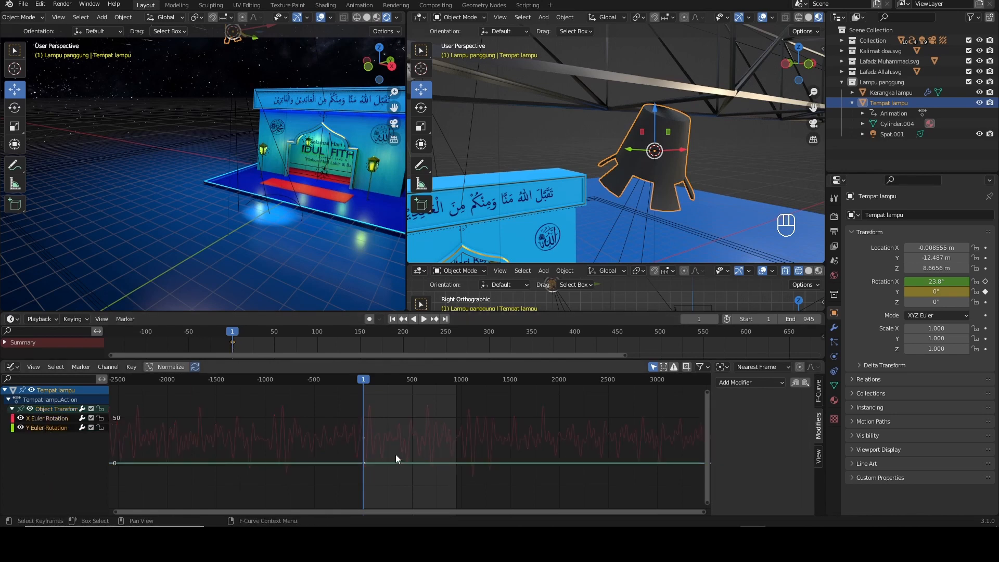
left_click(131, 368)
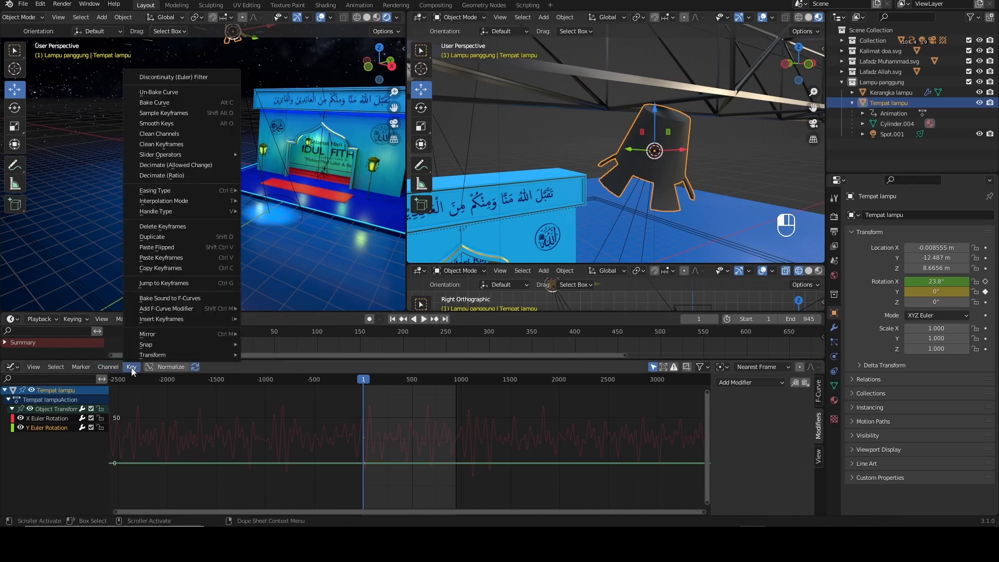
mouse_move(177, 308)
left_click(276, 353)
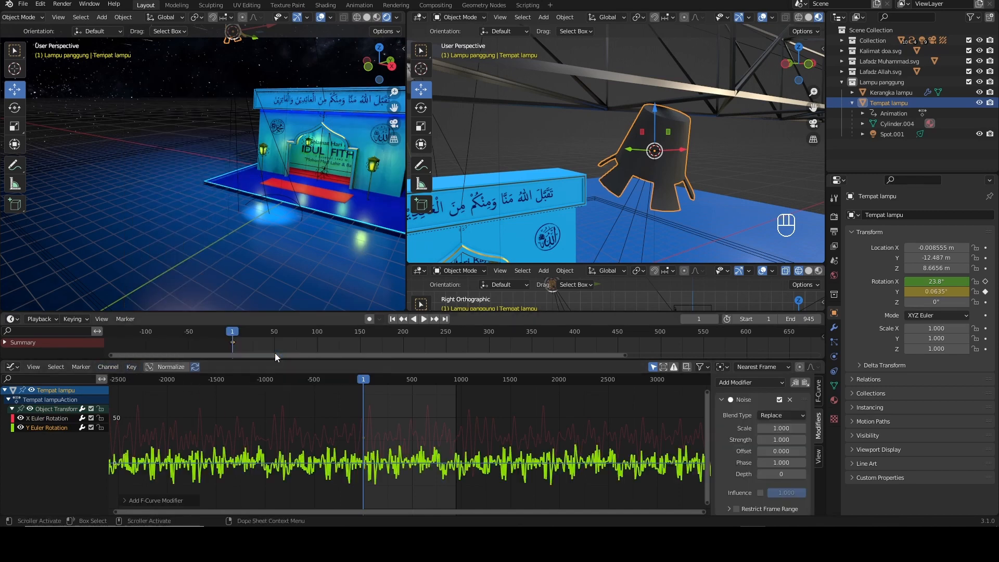
- Set the Y rotation curve's Noise modifier to Scale 42.6 and Strength 1.8 while the animation plays
left_click(424, 318)
mouse_move(781, 428)
left_mouse_down()
mouse_move(812, 428)
mouse_move(799, 440)
mouse_move(777, 427)
left_mouse_up()
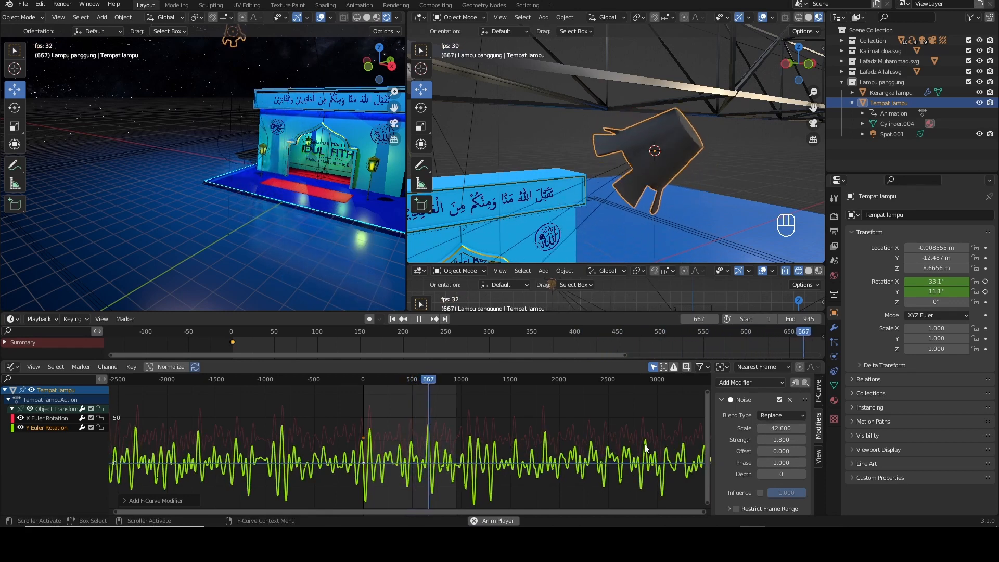
- Refine the Y rotation curve's Noise modifier to Scale 57.9 and Strength 1.6, stop playback at frame 1, and enlarge the 3D viewports
mouse_move(779, 428)
left_mouse_down()
mouse_move(772, 439)
mouse_move(780, 428)
left_mouse_up()
key("space")
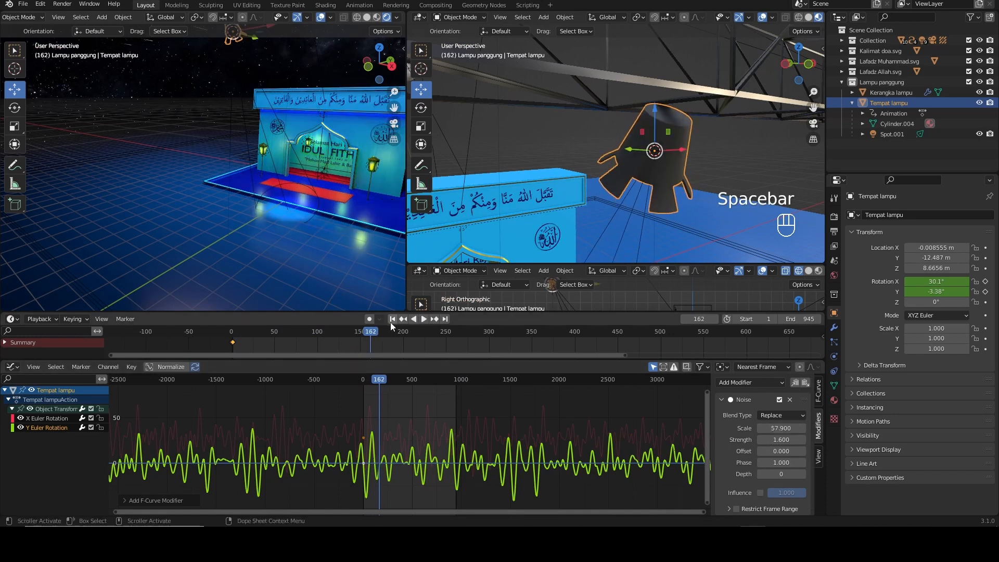
left_click_drag(557, 312, 559, 331)
left_click_drag(613, 264, 613, 288)
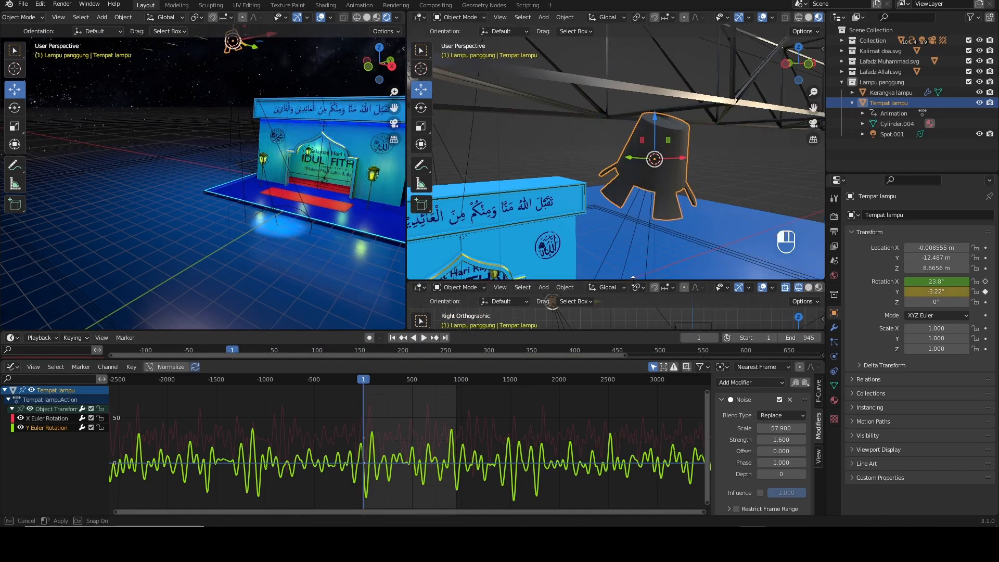
- Play the animation from frame 1 to review the lamp housing's swing, and return to the start frame
scroll(335, 217, "down", 2)
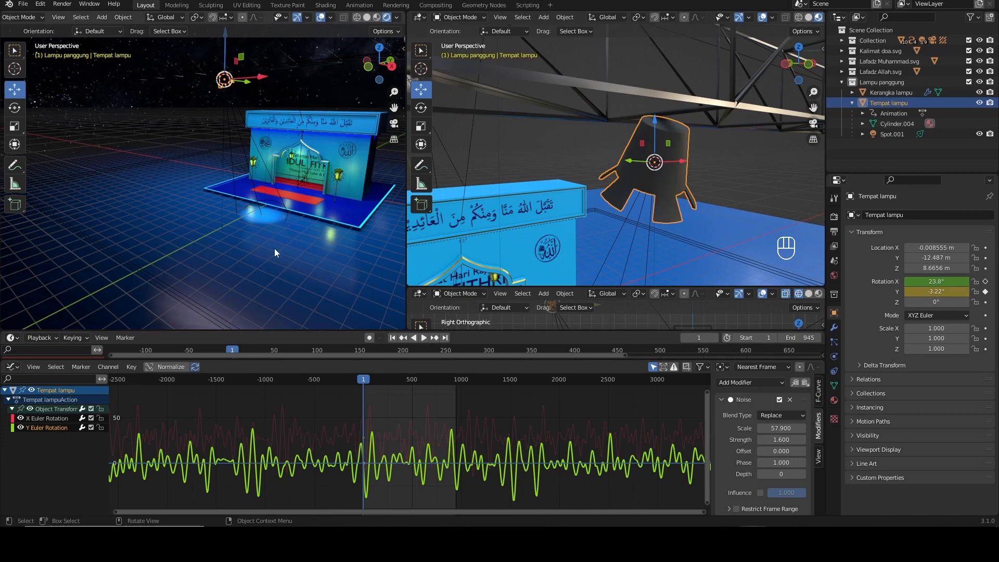
key("space")
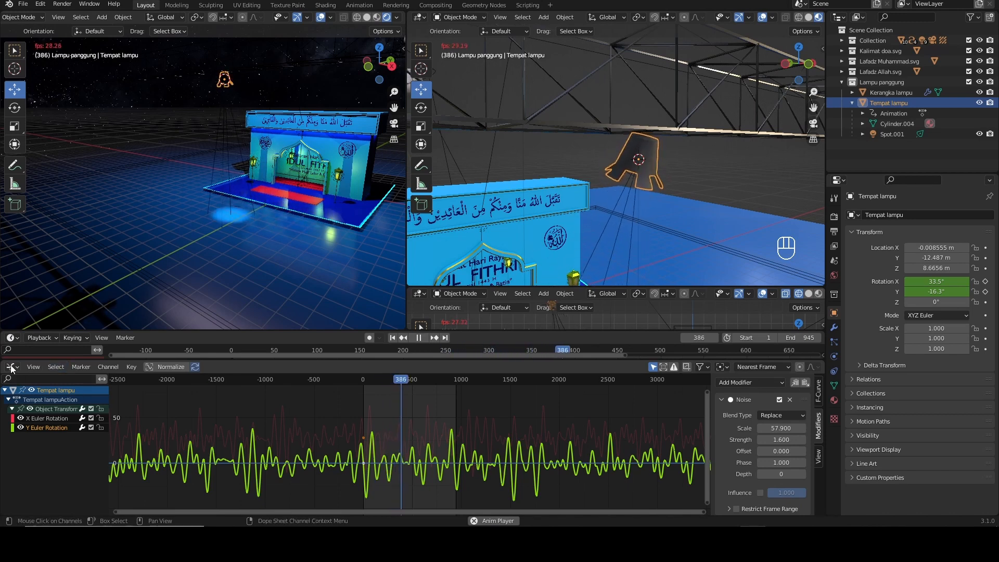
key("Escape")
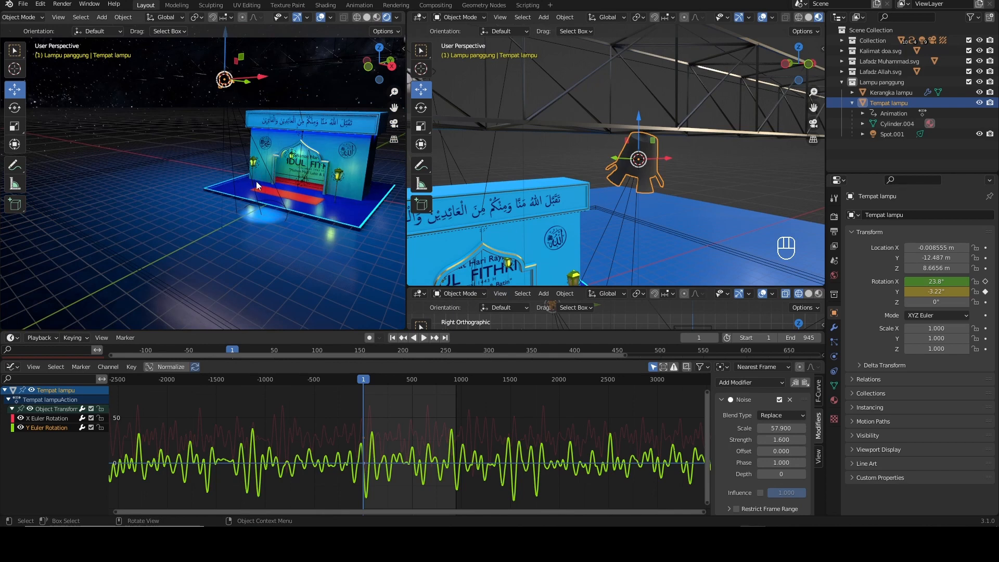
- Switch to shading the World and add a Volume Scatter node below the Background node
left_click(324, 5)
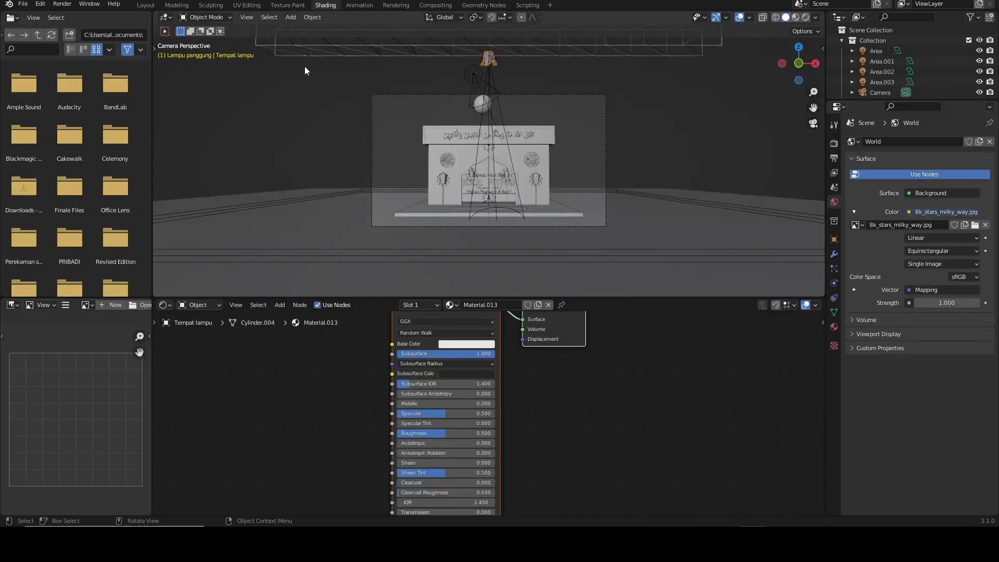
left_click(197, 304)
left_click(198, 329)
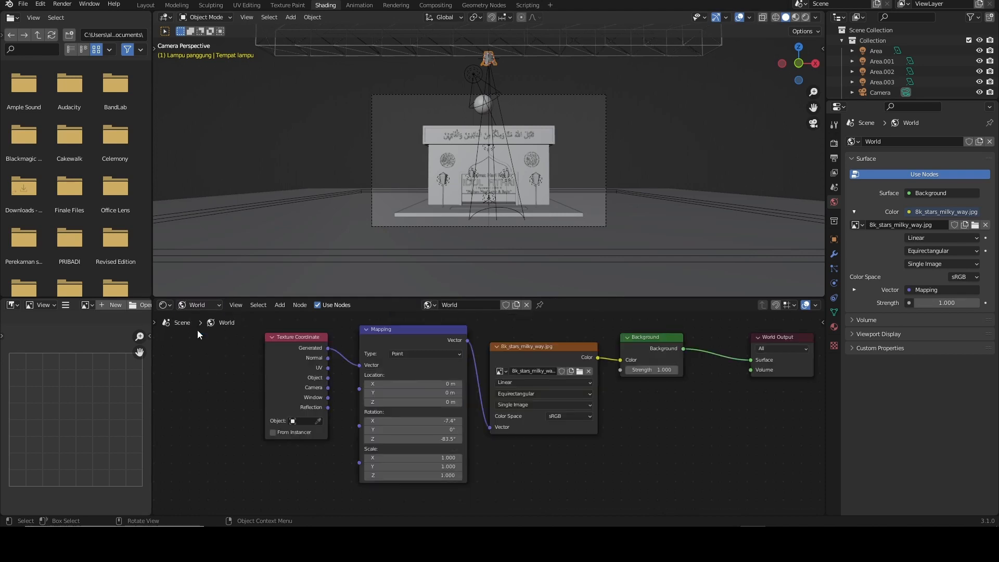
left_click(217, 306)
mouse_move(273, 307)
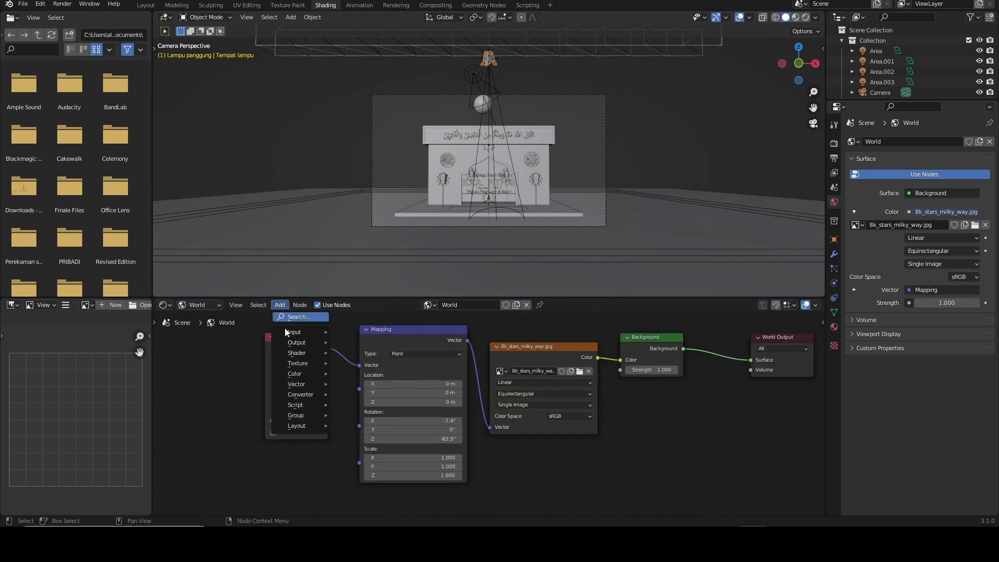
mouse_move(296, 363)
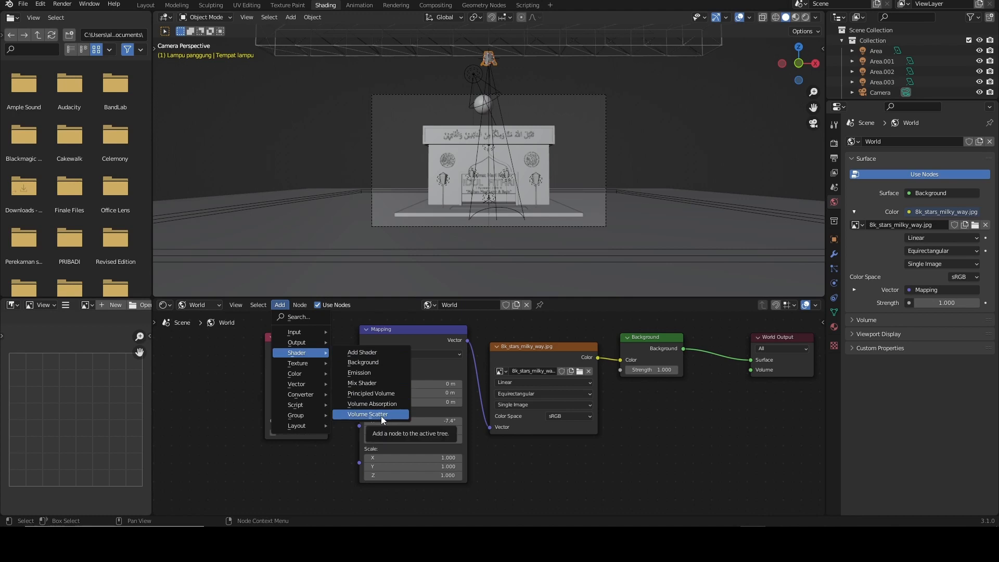
left_click(381, 416)
left_click(634, 411)
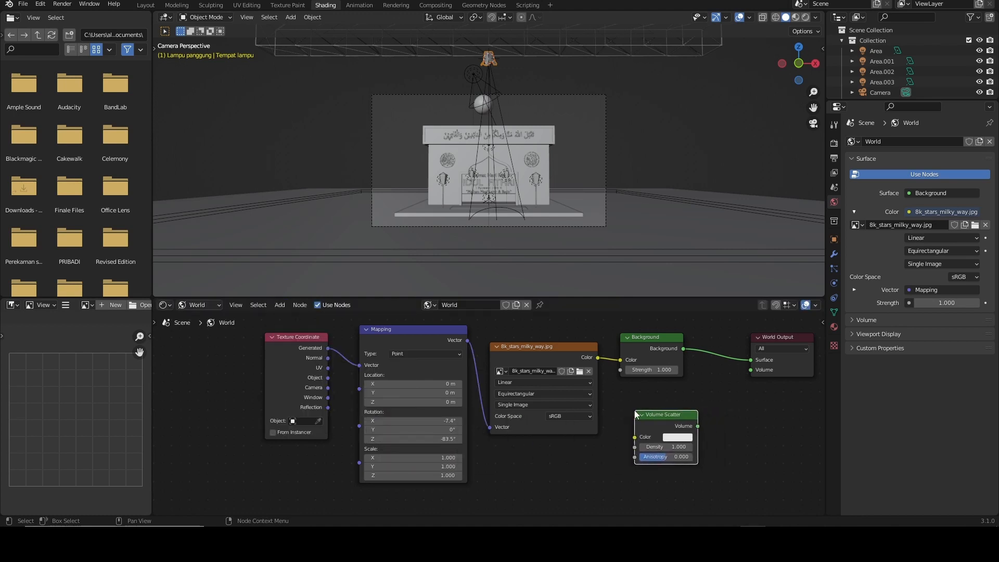
- Show the rendered view, connect Volume Scatter to the World Output's Volume input, and set its Density to 0.05
left_click(805, 17)
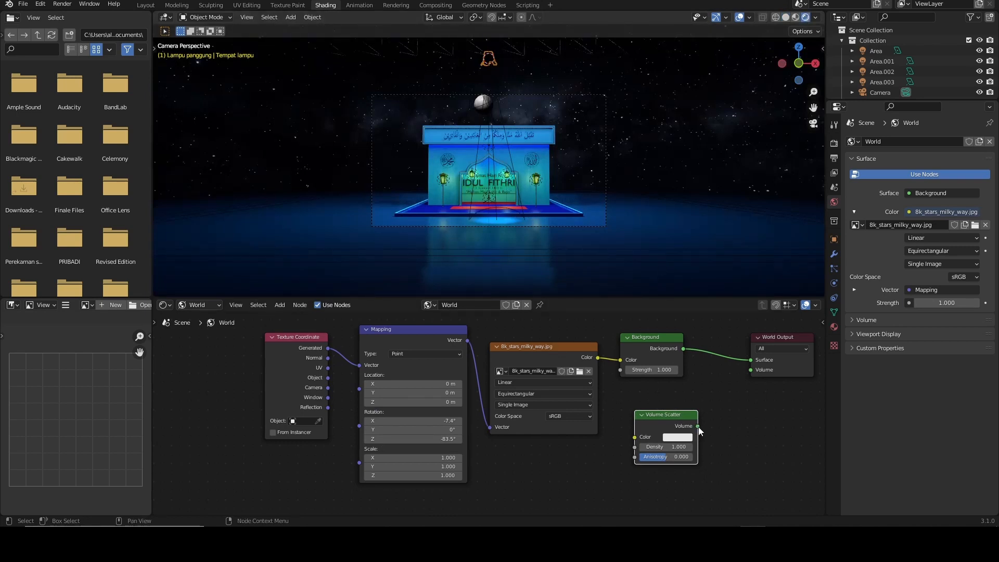
left_click_drag(698, 427, 760, 371)
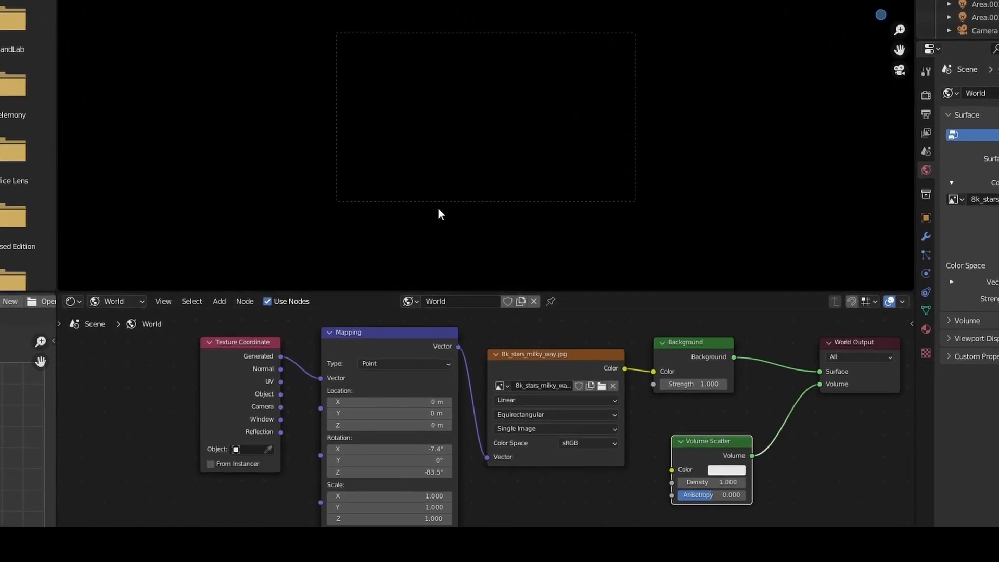
left_click(728, 495)
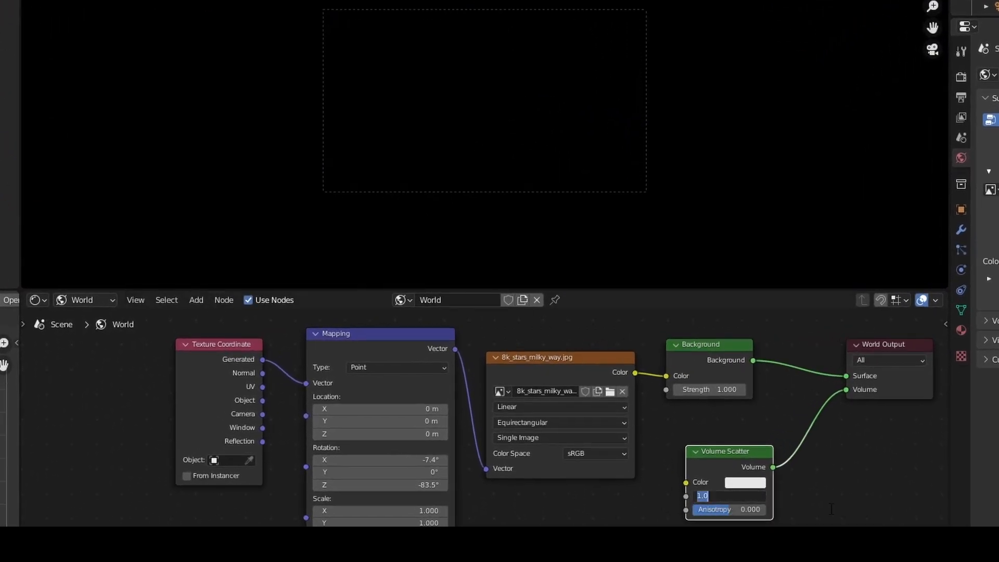
key("BackSpace")
key("Return")
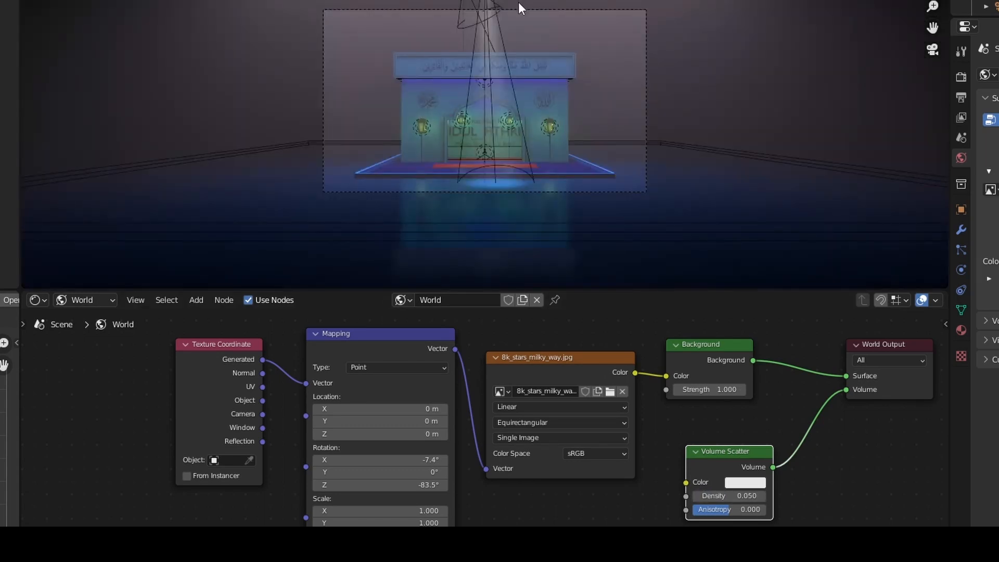
- Hide the viewport overlays, raise the Volume Scatter's Anisotropy to about 0.767, and darken its color
scroll(562, 64, "up", 2)
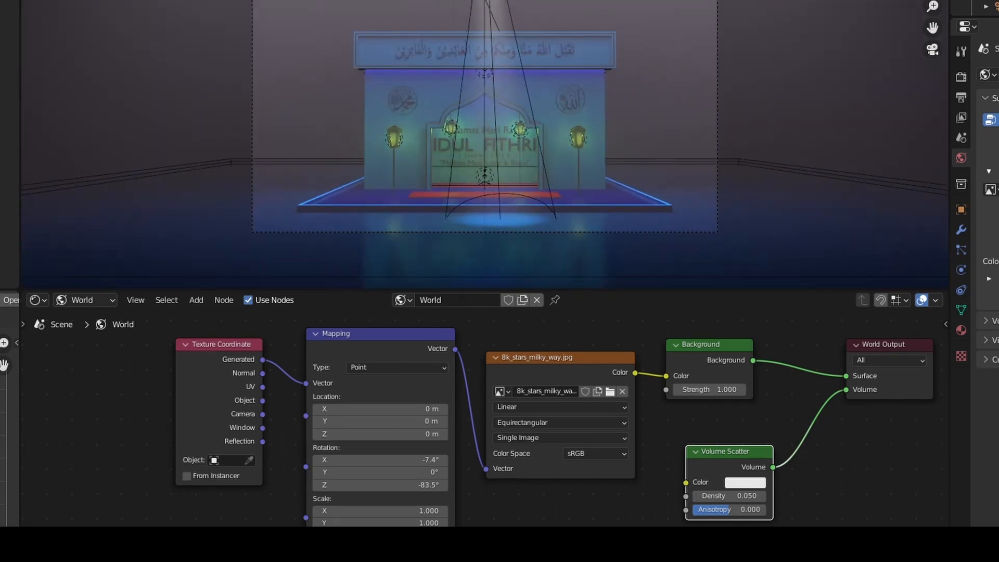
key("shift+alt+z")
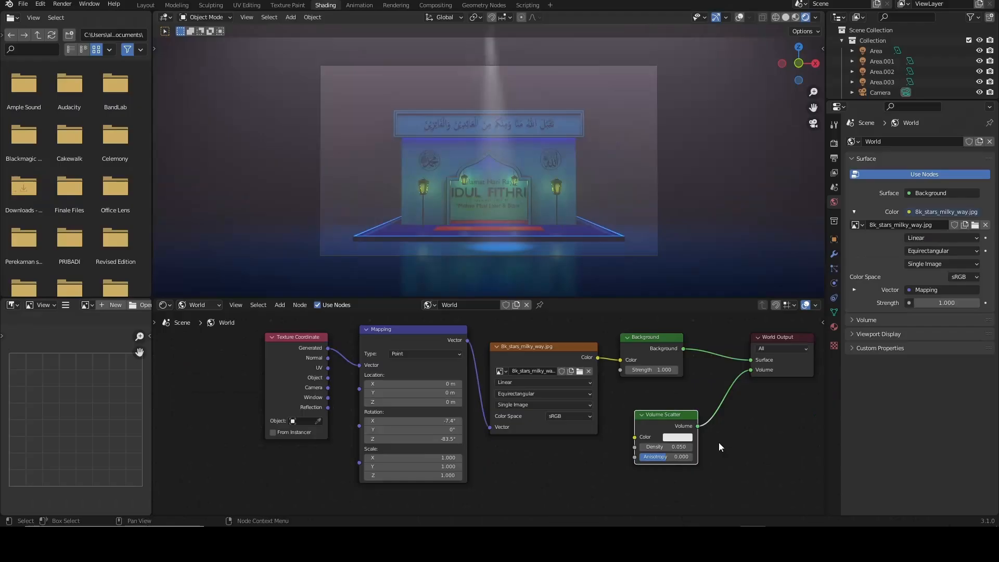
mouse_move(668, 456)
left_mouse_down()
mouse_move(690, 456)
mouse_move(655, 456)
mouse_move(687, 460)
left_mouse_up()
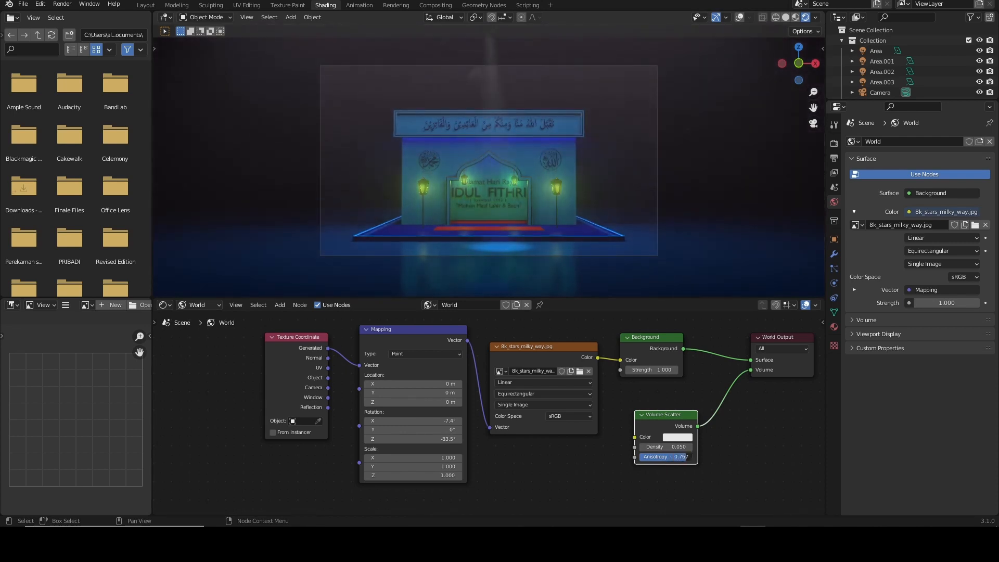
left_click(686, 438)
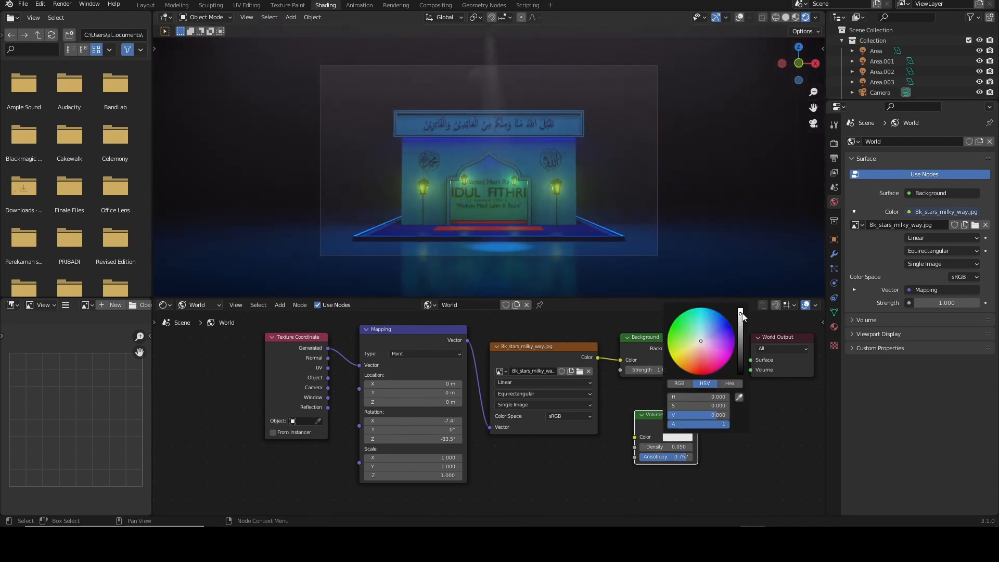
left_click_drag(740, 312, 740, 342)
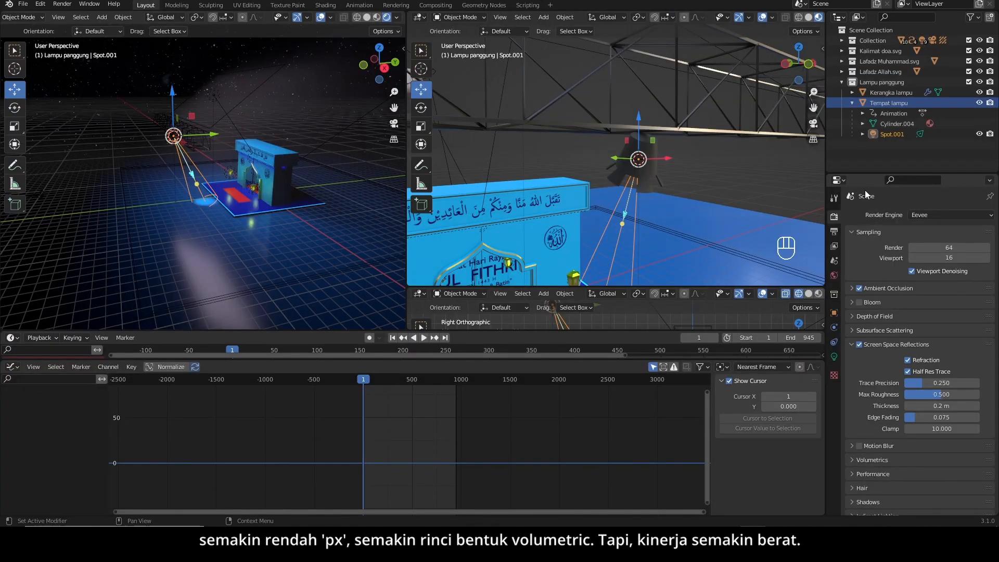
- In Eevee's Volumetrics render settings, set Tile Size to 4 px and enable Volumetric Shadows
scroll(904, 272, "down", 3)
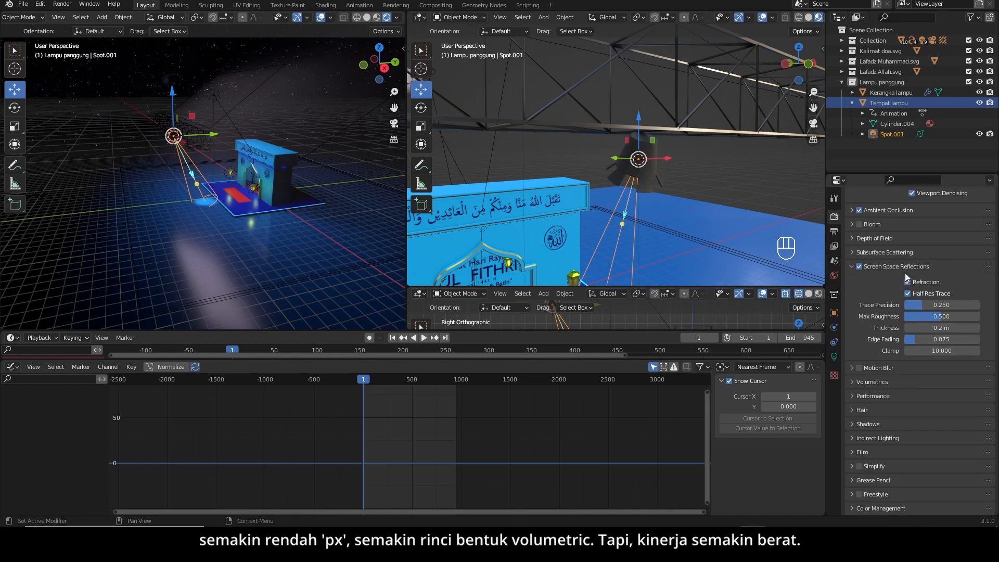
left_click(872, 381)
scroll(873, 381, "down", 2)
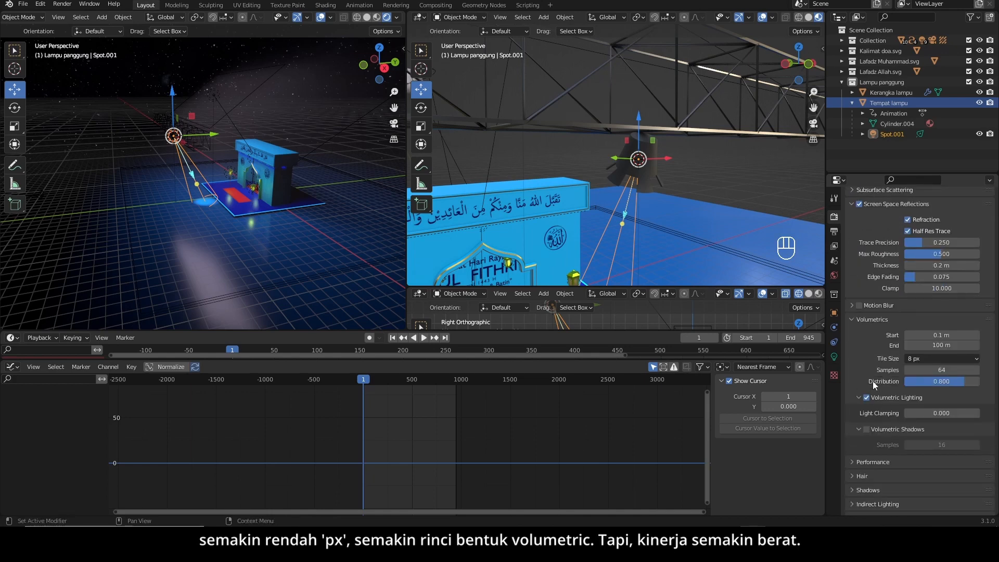
left_click(926, 360)
left_click(925, 381)
left_click(867, 429)
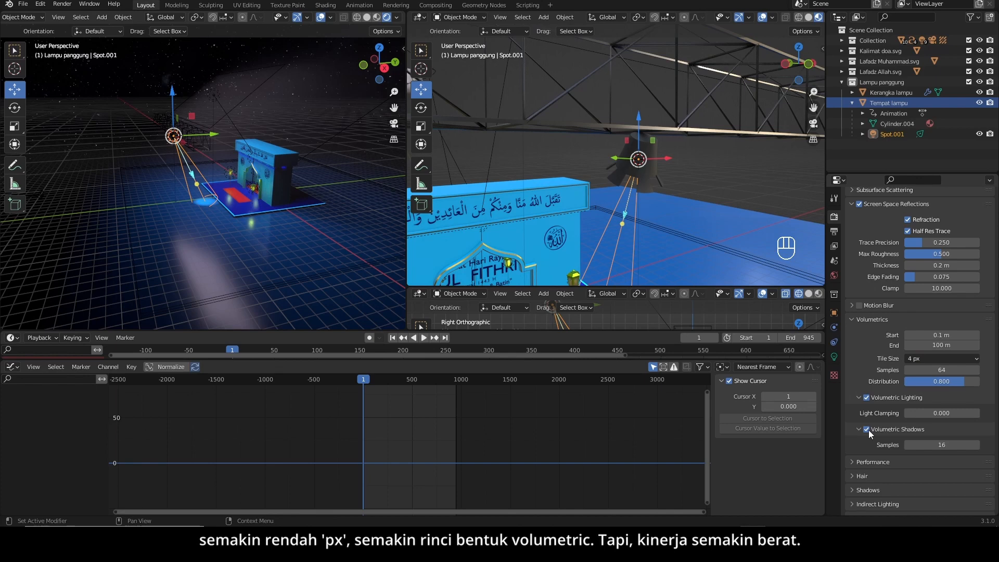
- Extend the Volumetrics End distance to 1000 m
left_click(940, 345)
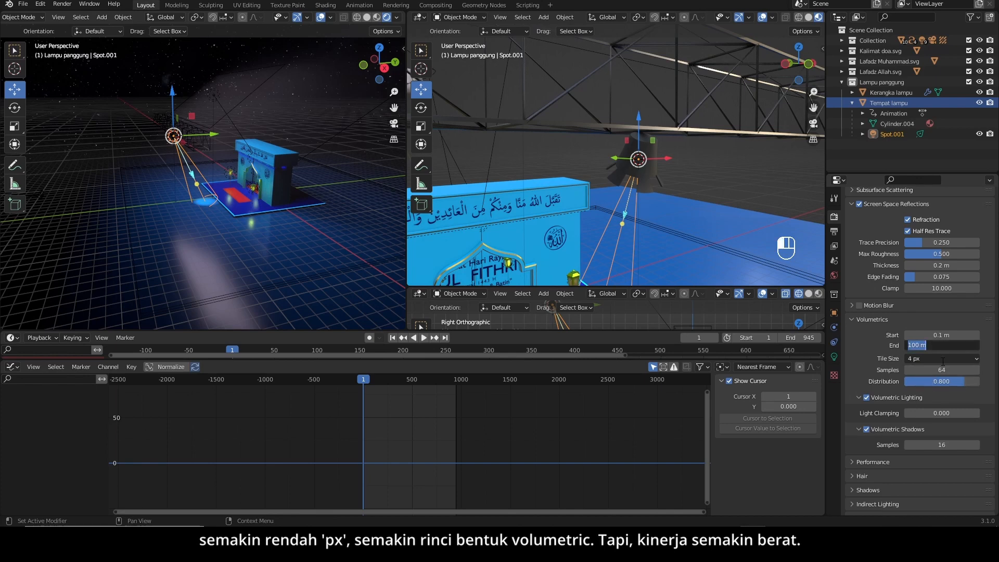
type("1000")
key("Return")
- Lower the power of the area light above the stage, trying 2000 W and settling on 1000 W
scroll(285, 129, "down", 3)
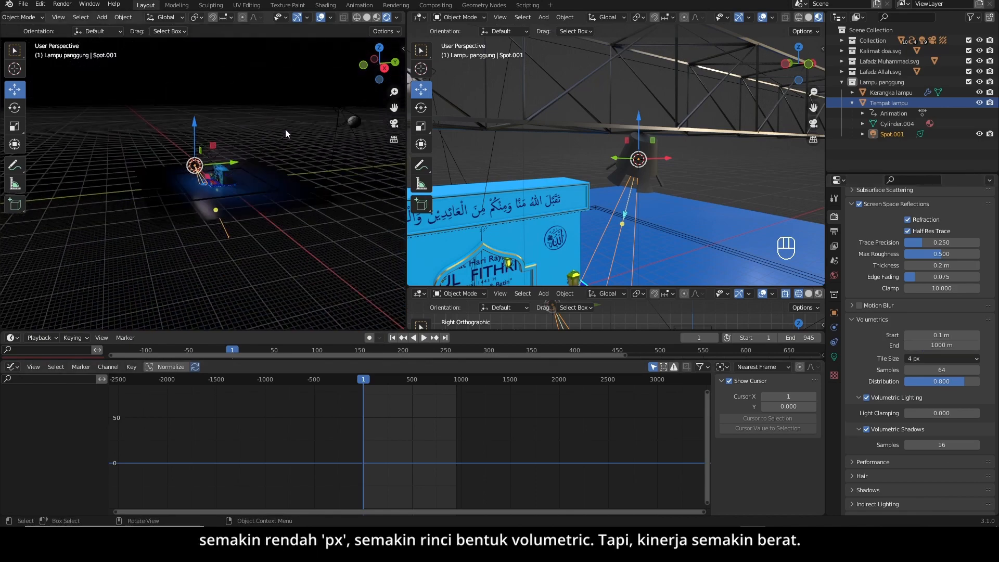
scroll(285, 129, "up", 3)
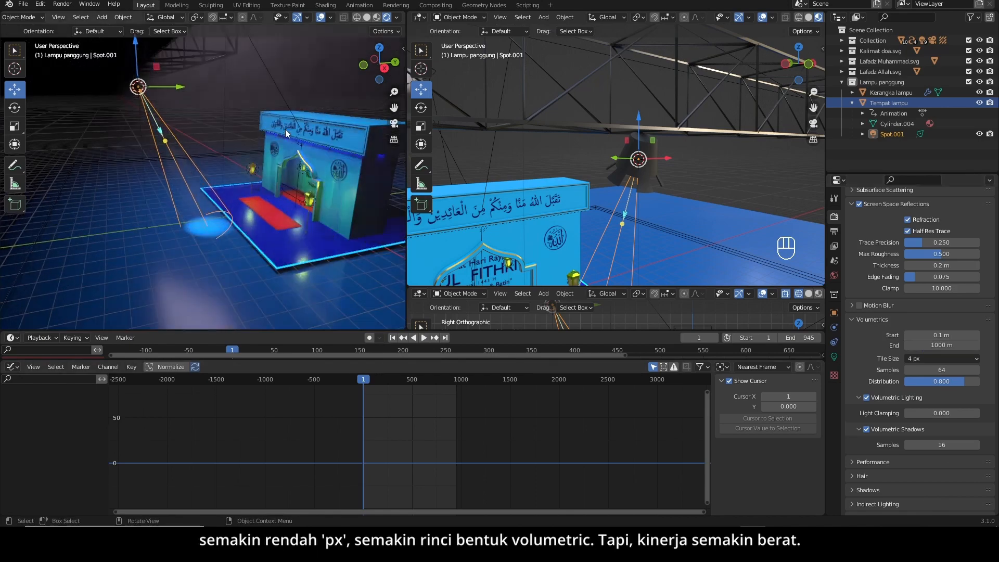
middle_click_drag(214, 131, 274, 135)
scroll(273, 135, "down", 3)
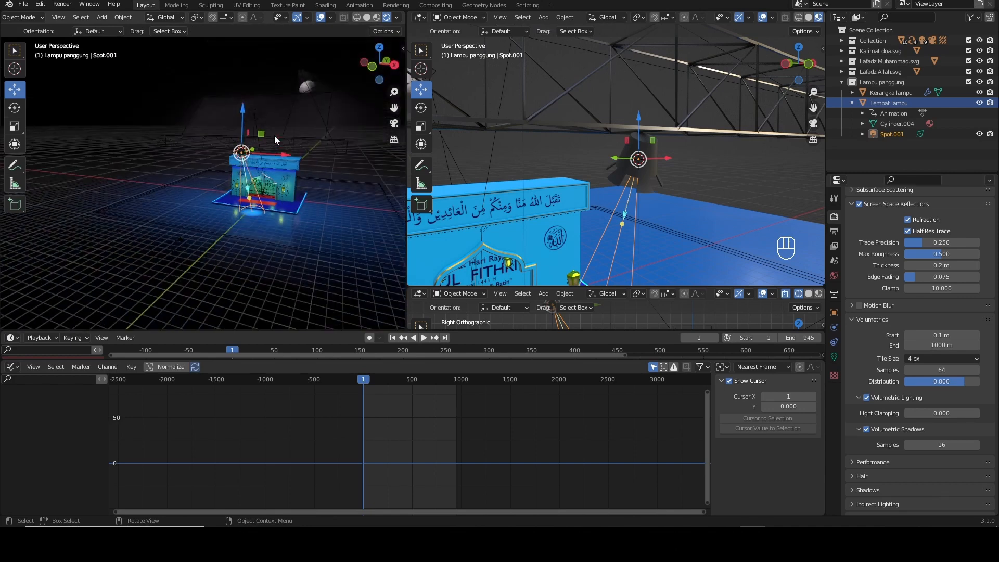
left_click(194, 109)
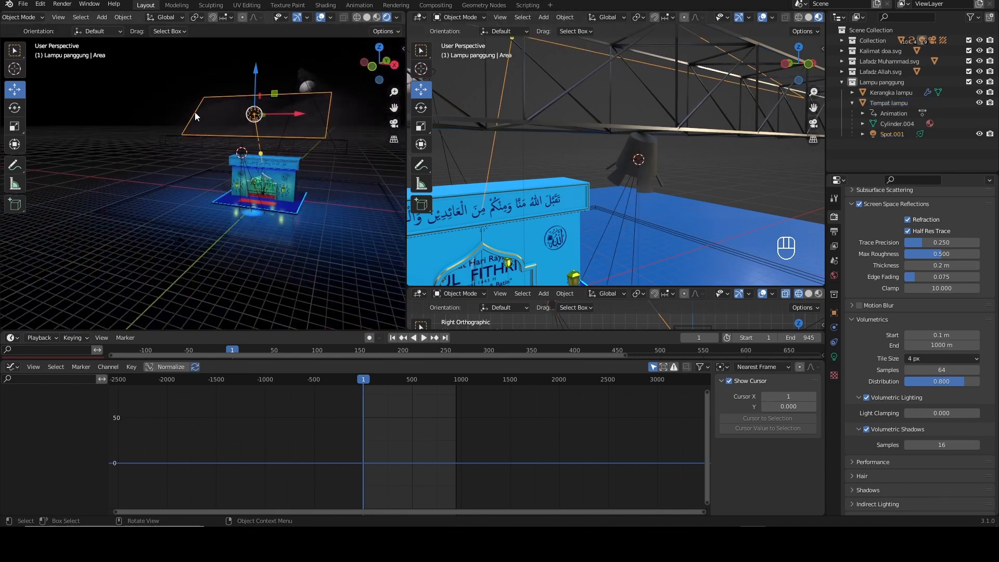
left_click(834, 357)
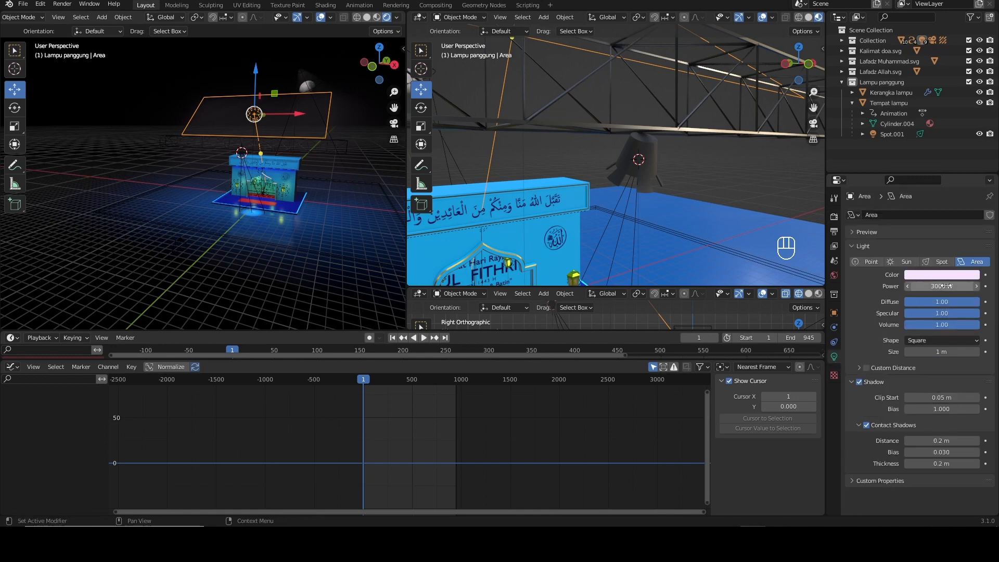
left_click(946, 285)
type("2000")
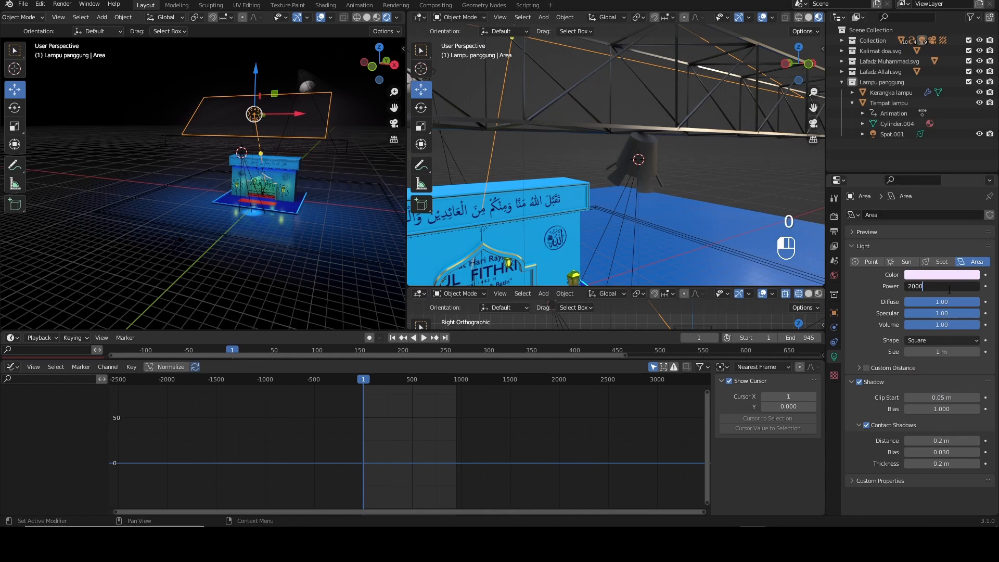
key("Return")
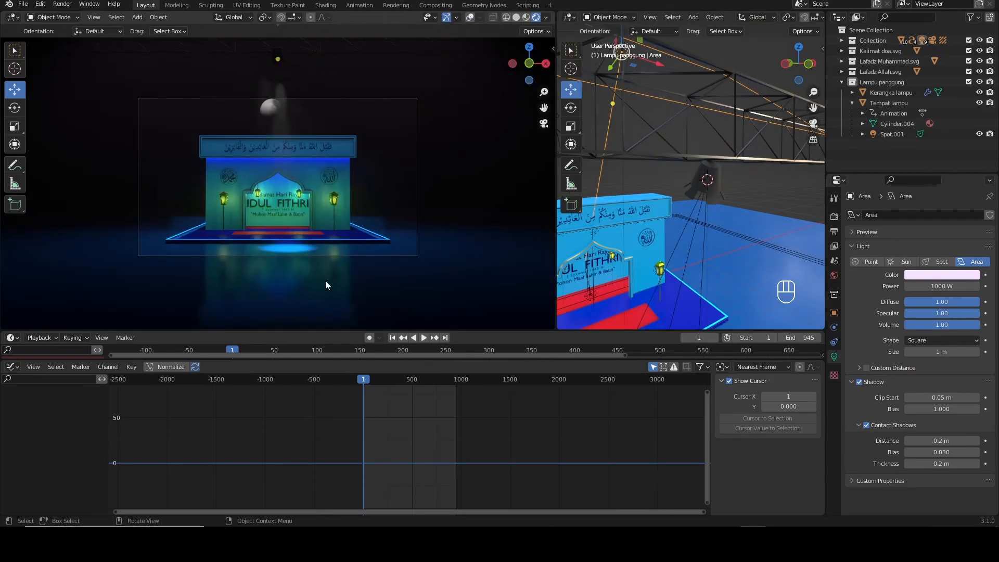
- Play the animation through the camera to review the volumetric spot beam, and return to frame 1
left_click(424, 338)
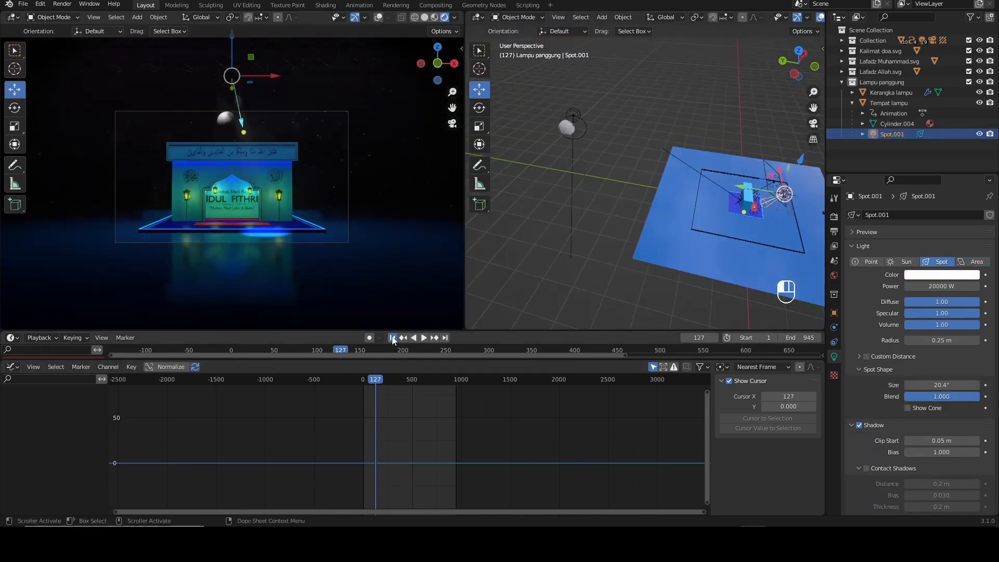
left_click(392, 338)
- In front view, duplicate the lamp housing together with its spot light and offset the copy 3.9489 m along X
left_click(813, 67)
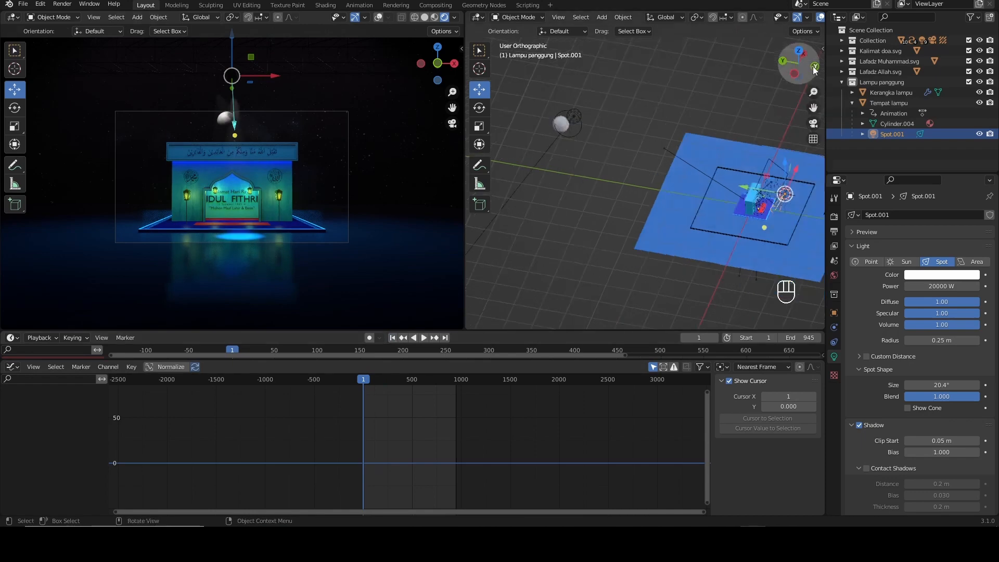
scroll(738, 133, "up", 9)
scroll(738, 134, "down", 3)
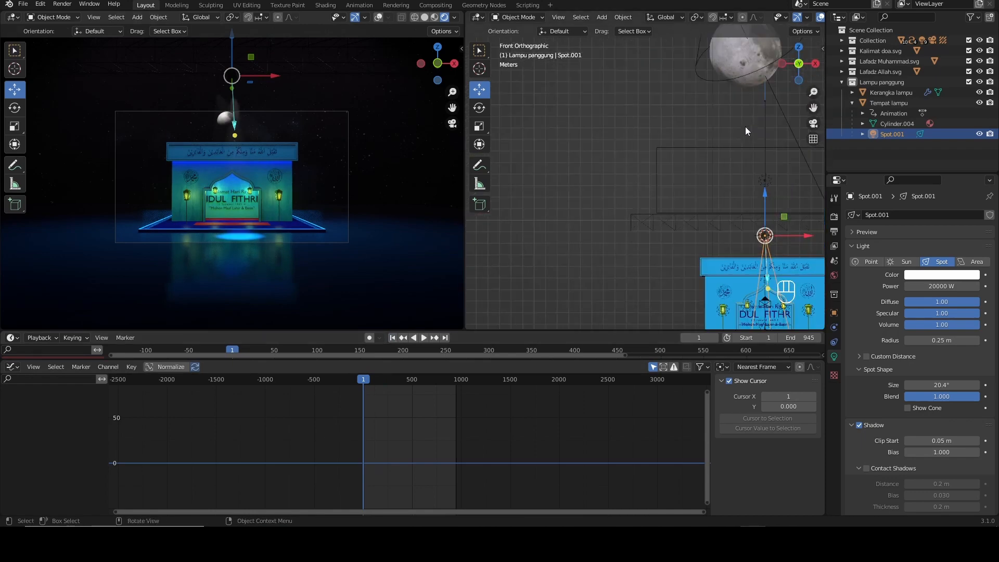
middle_click_drag(781, 156, 658, 126, "shift")
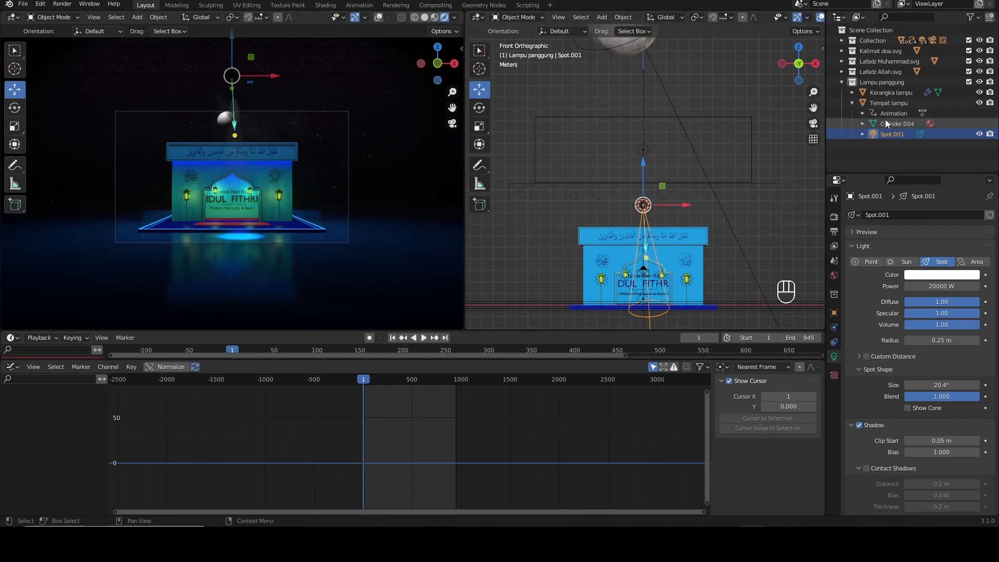
left_click(853, 102)
scroll(629, 223, "up", 5)
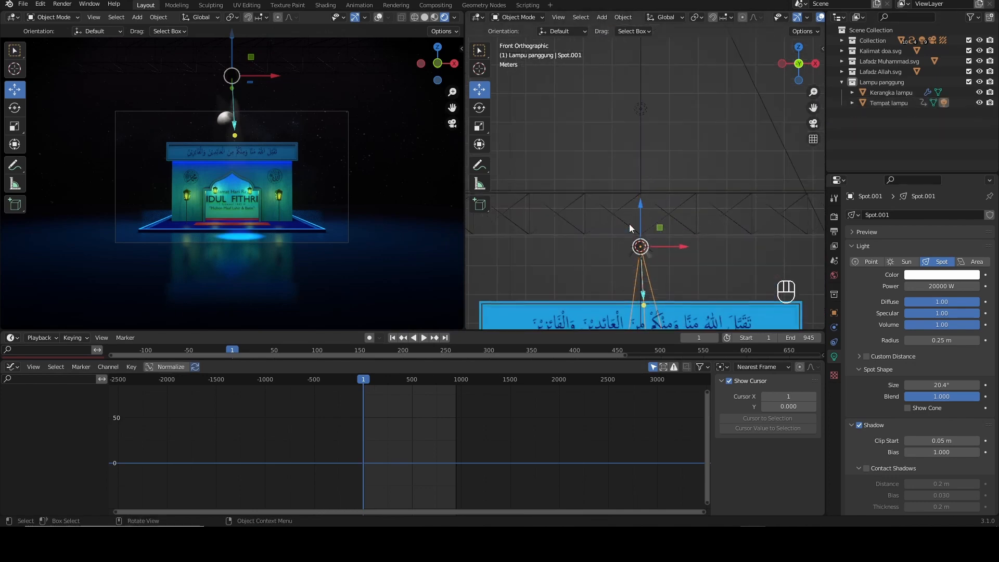
left_click_drag(815, 107, 796, 18)
scroll(700, 169, "up", 4)
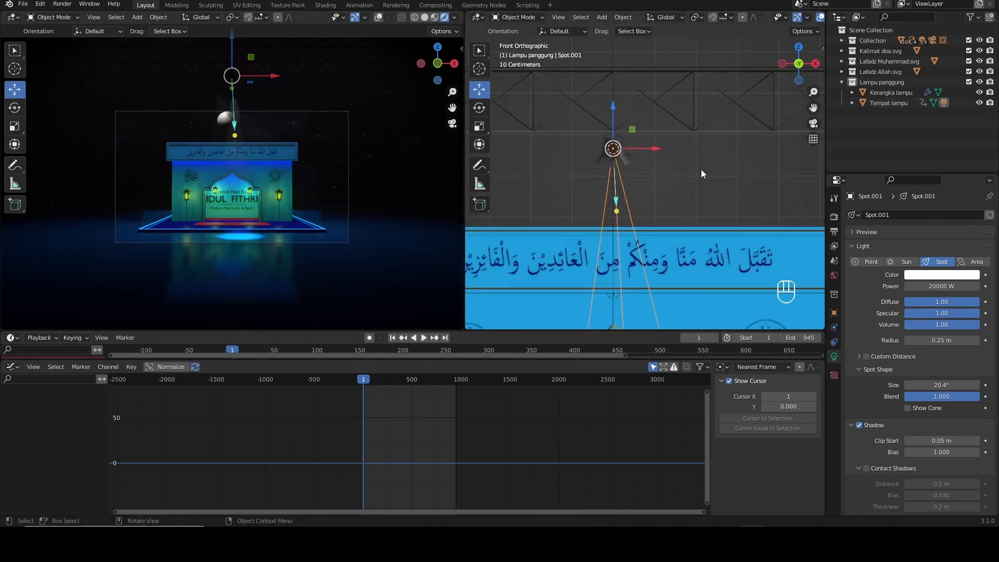
left_click(670, 205)
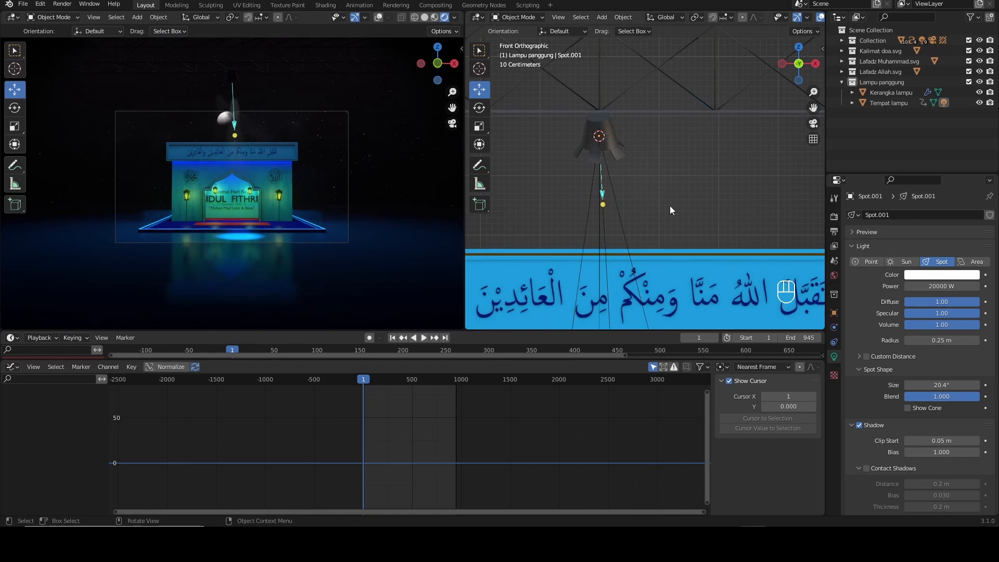
left_click(612, 147)
left_click(609, 175, "shift")
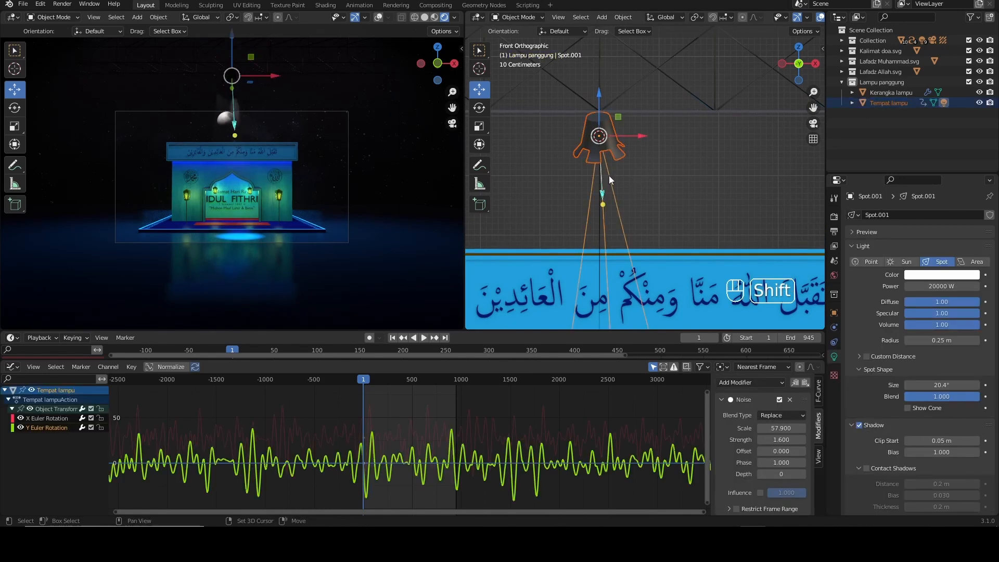
scroll(609, 176, "down", 5)
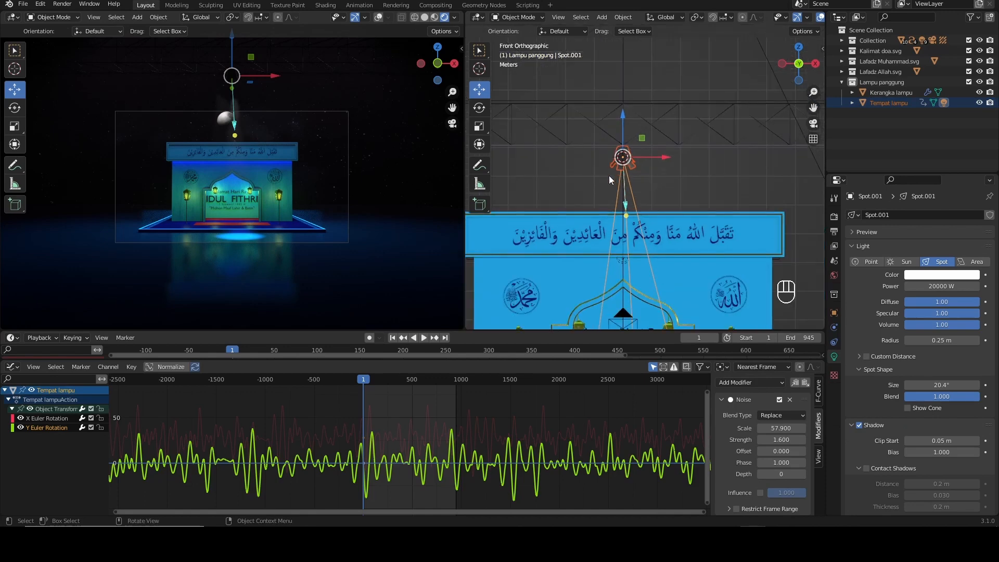
key("shift+d")
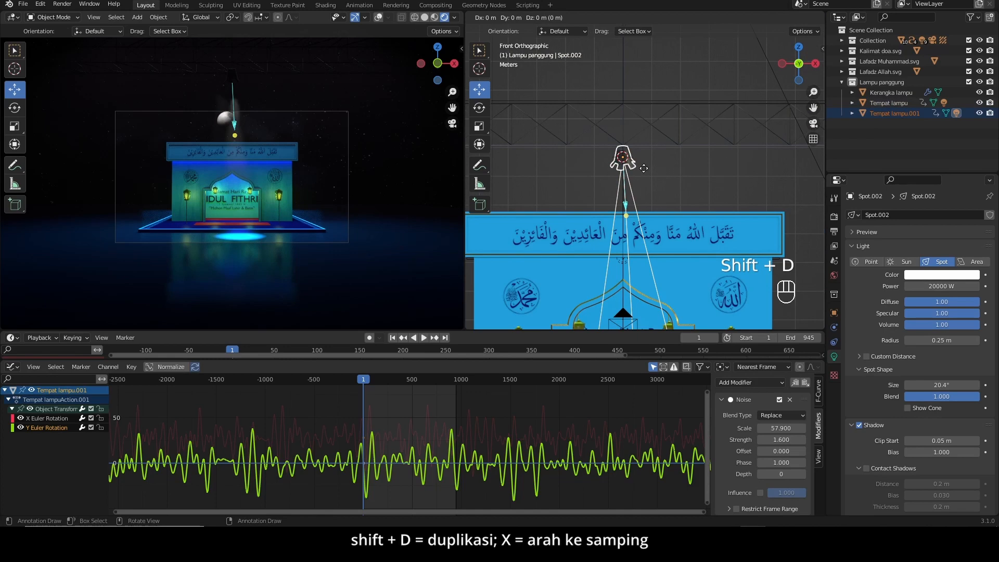
key("x")
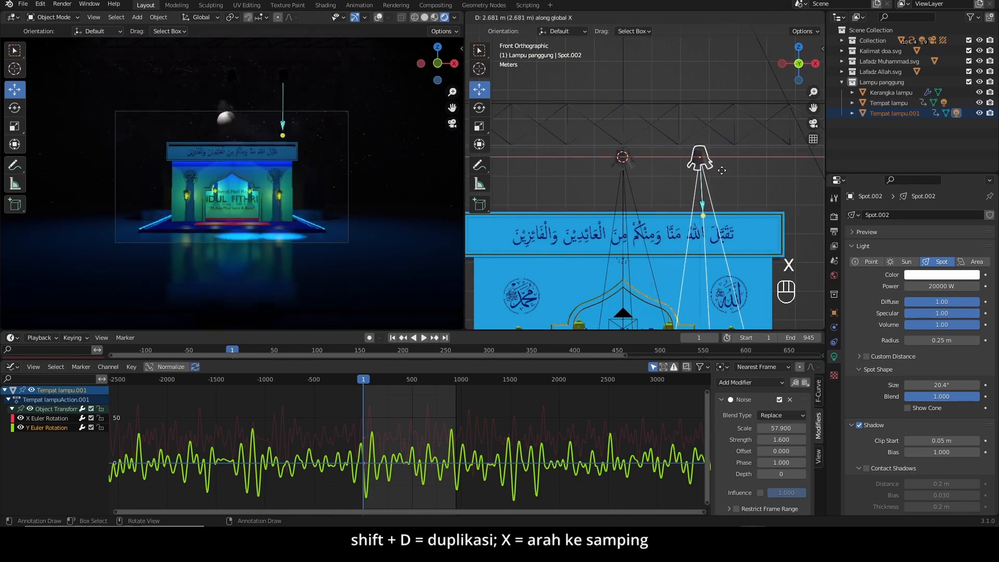
left_click(756, 173)
scroll(757, 176, "down", 2)
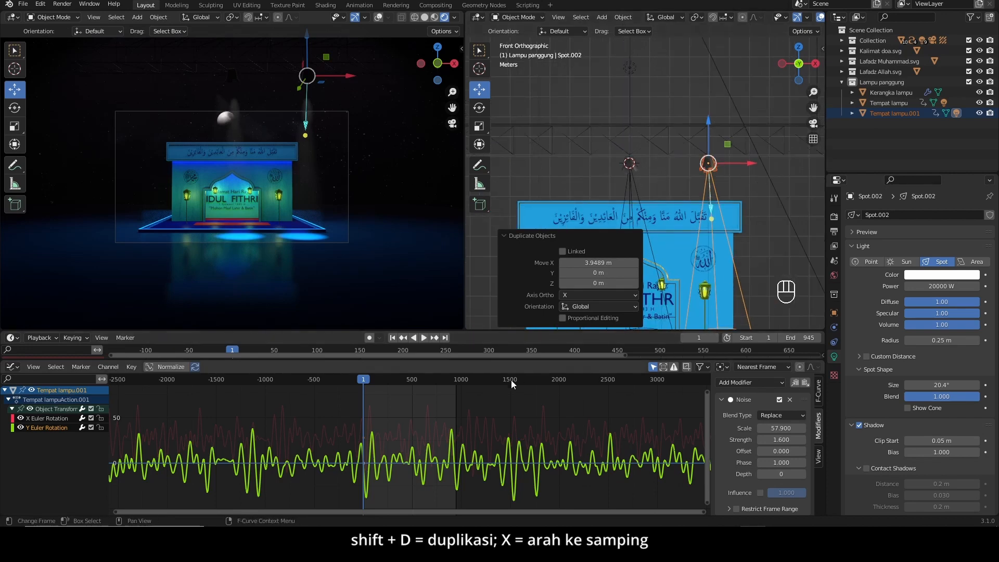
- Play the animation to compare the motion of the two lamps, and return to frame 1
key("space")
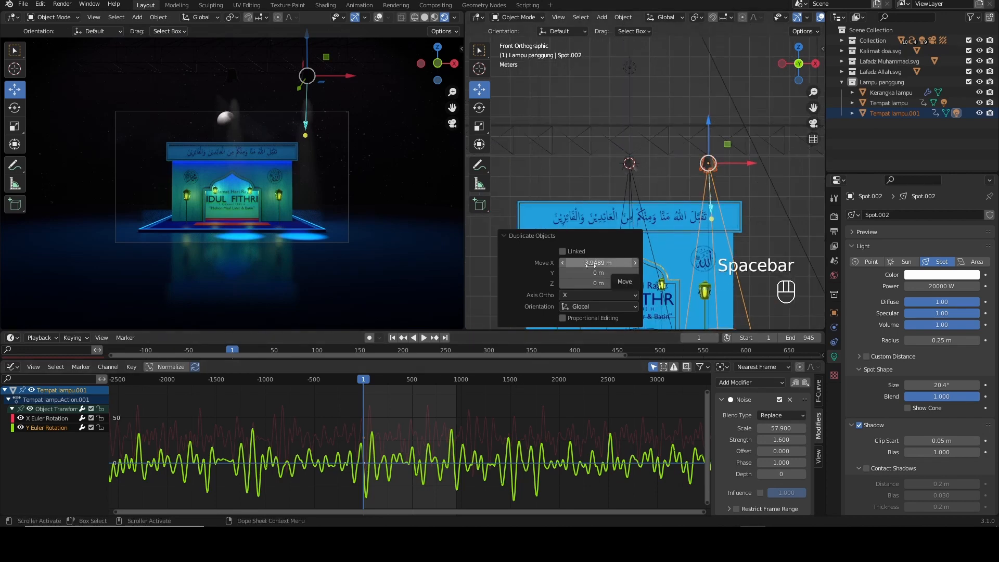
left_click(425, 338)
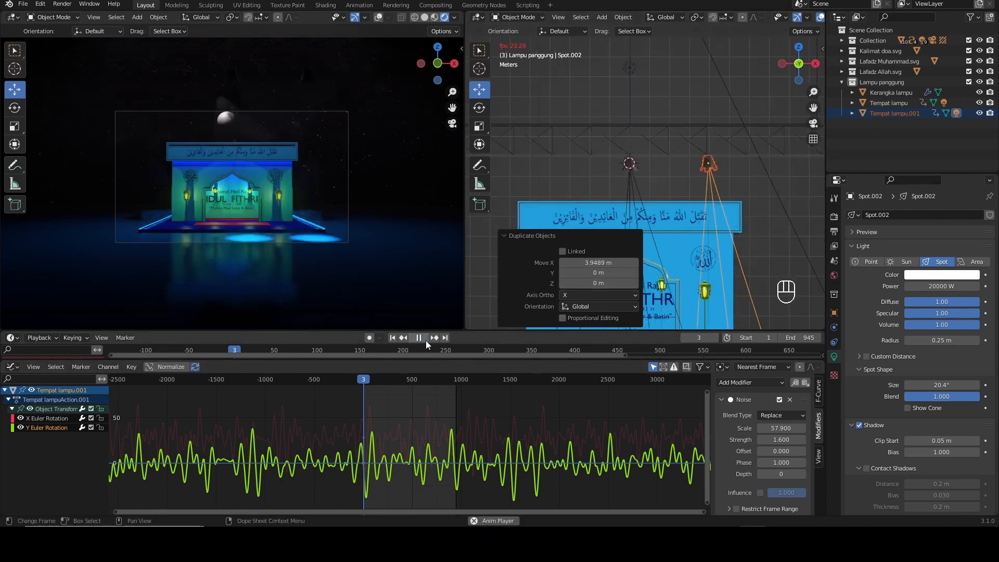
left_click(393, 338)
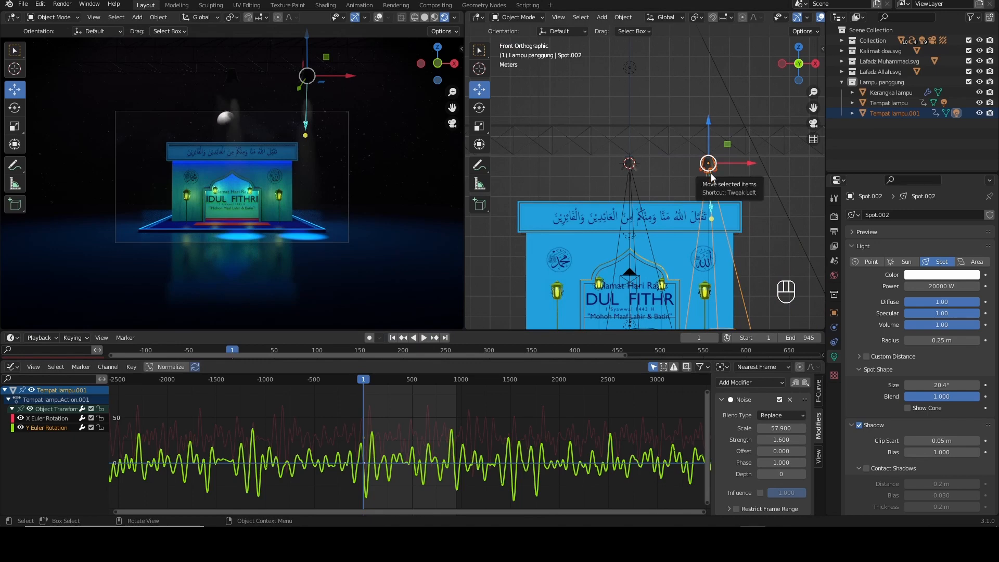
- Set the copied lamp's Noise Offset to 33.6 on Y Euler Rotation and 28.5 on X Euler Rotation, and preview the motion
left_click_drag(780, 451, 838, 451)
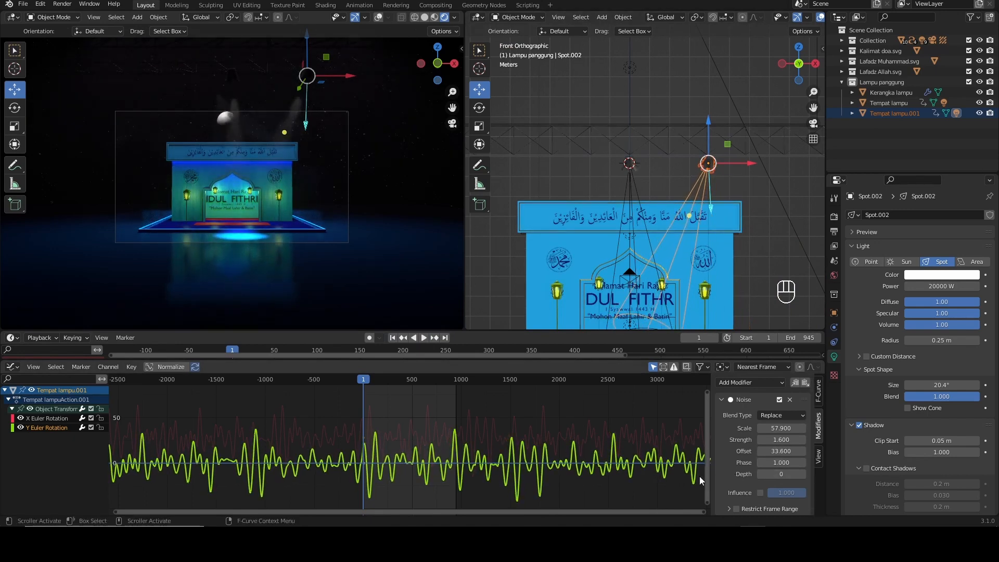
left_click(34, 419)
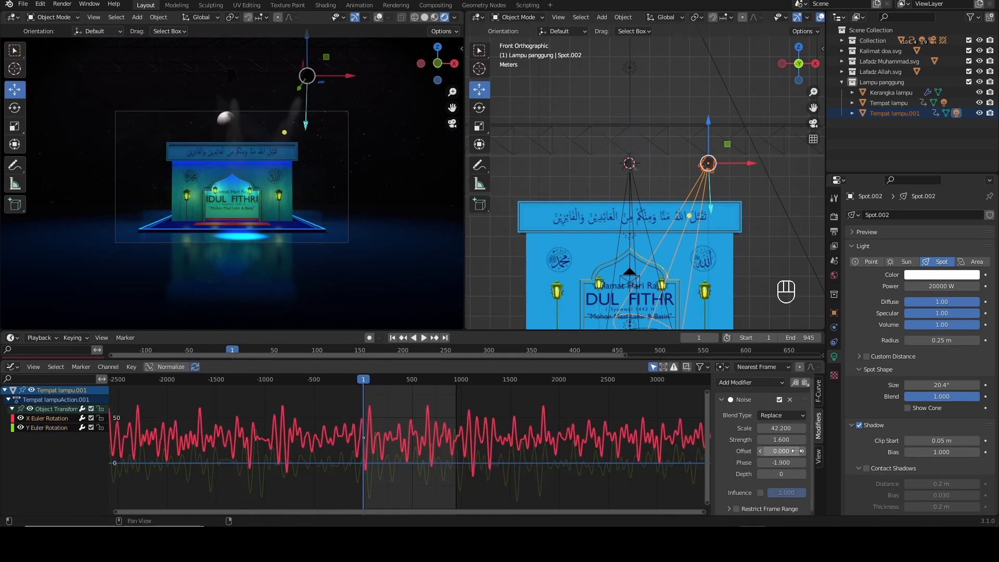
left_click_drag(785, 451, 829, 451)
key("space")
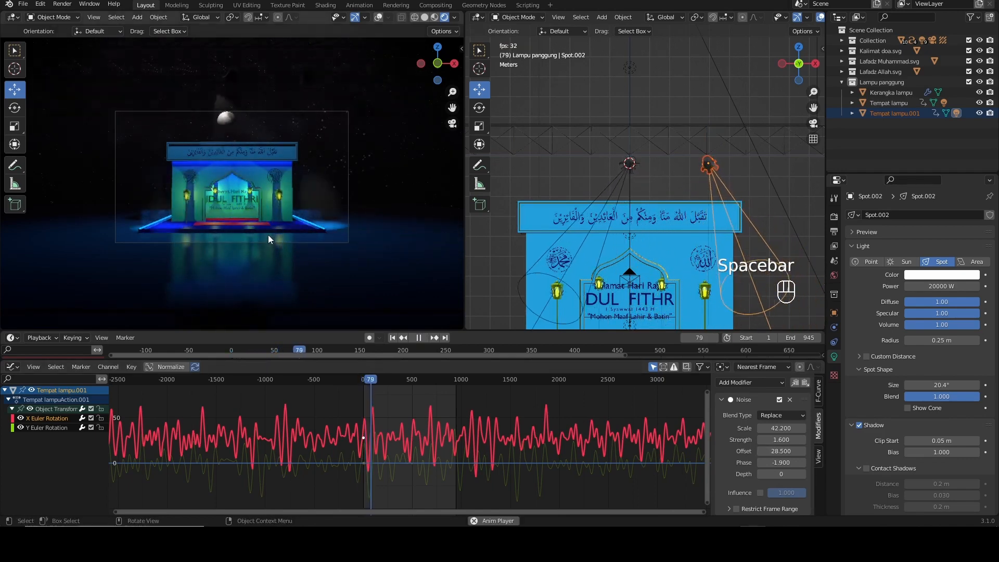
key("space")
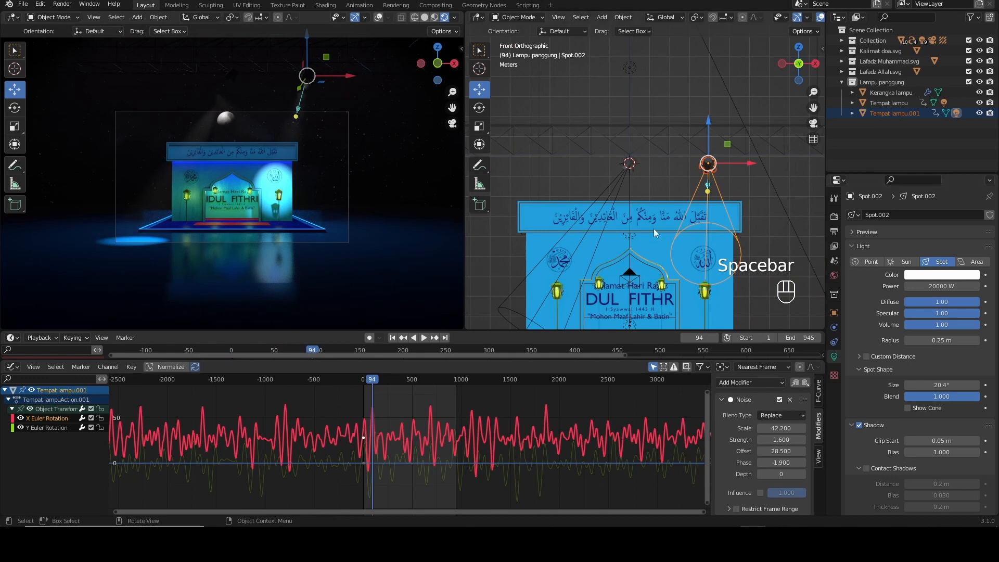
- Make the copied lamp's spot light blue (H 0.622, S 0.988) with 25000 W power, and preview the animation
left_click(721, 200)
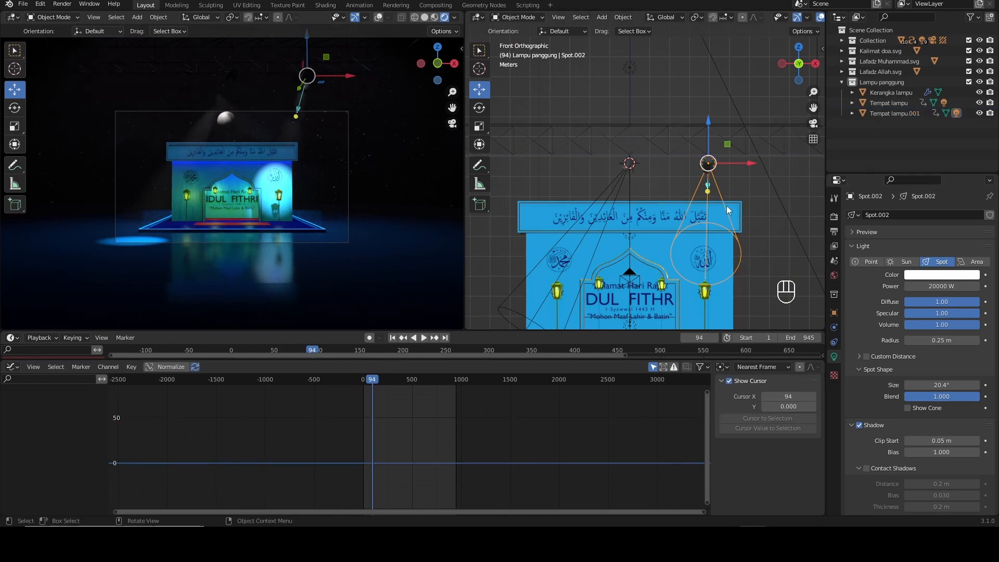
left_click(952, 276)
left_click_drag(932, 175, 942, 144)
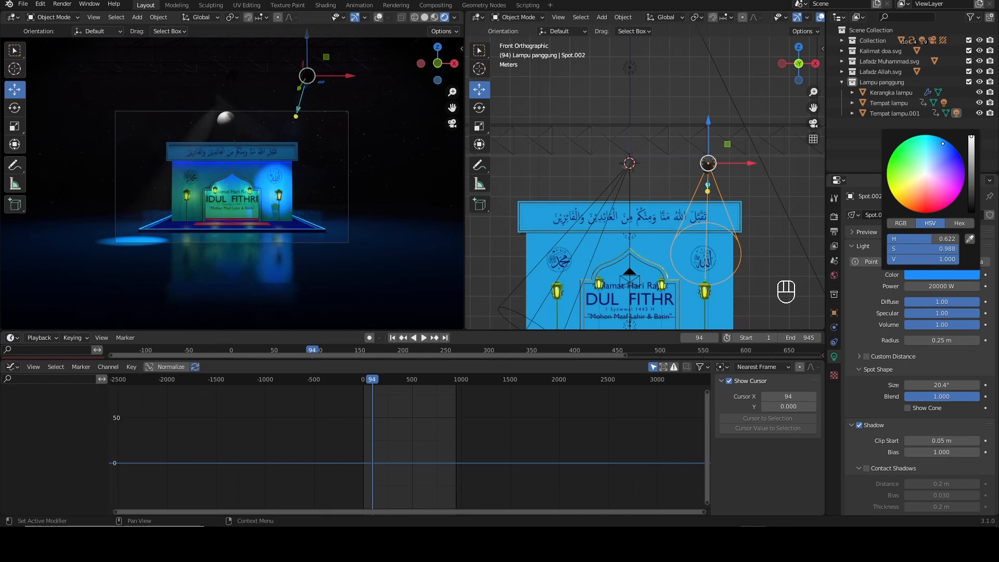
left_click(952, 286)
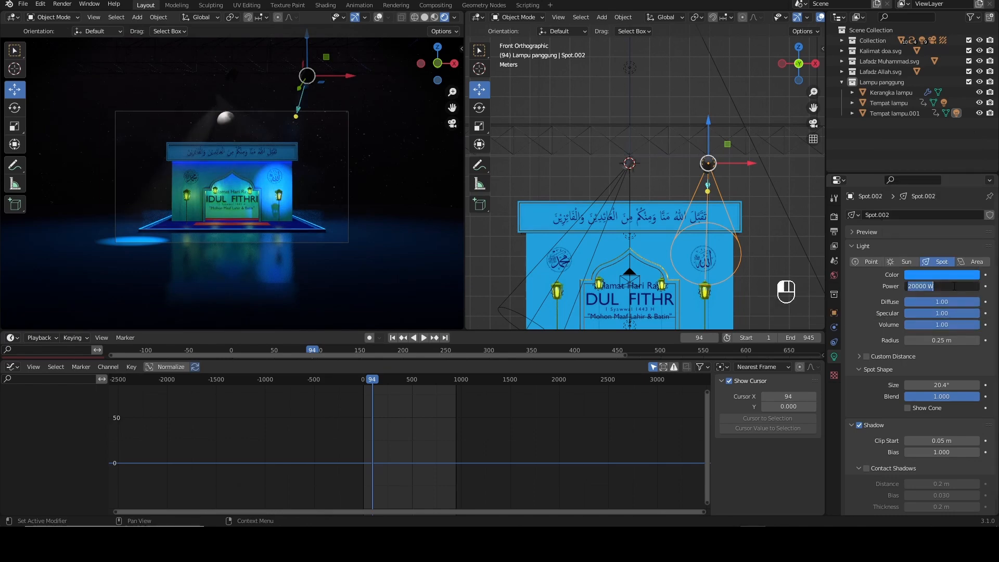
type("25000")
key("Return")
key("space")
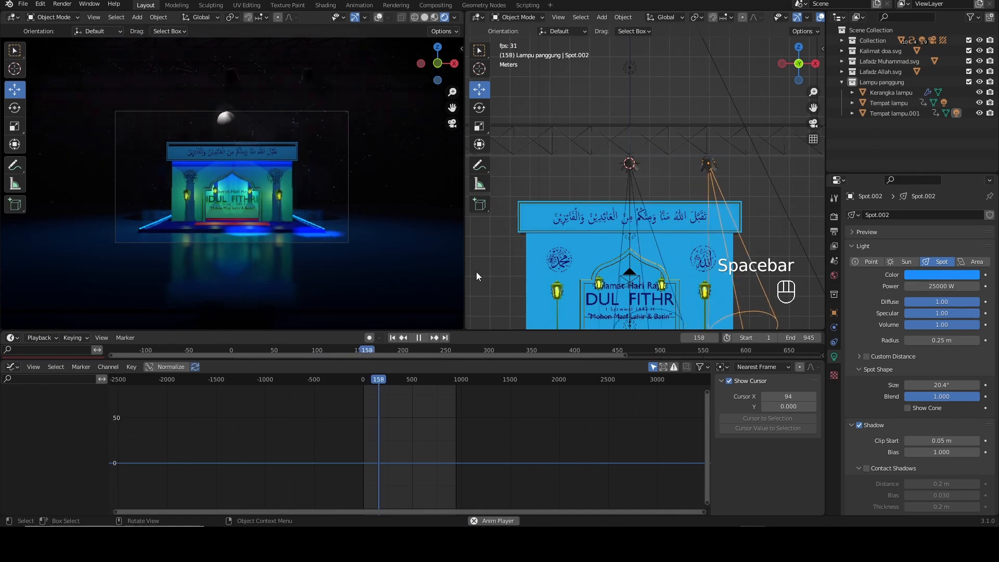
key("space")
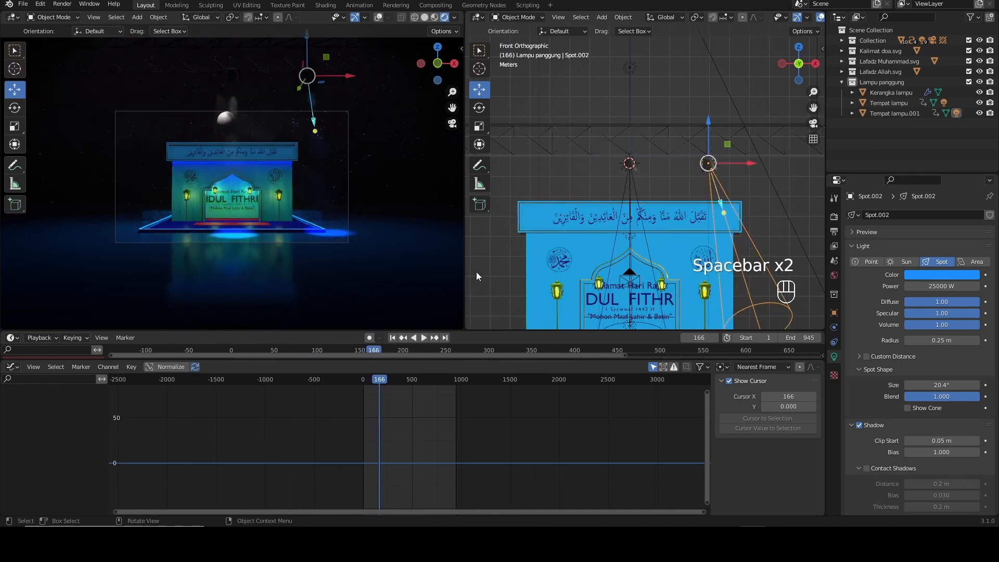
left_click(634, 167)
left_click(636, 186)
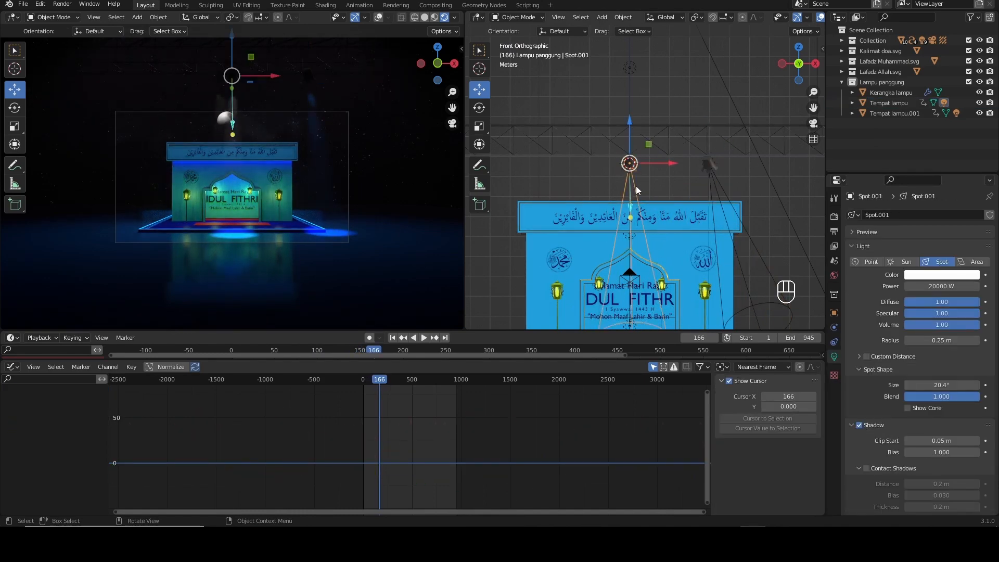
key("shift+d")
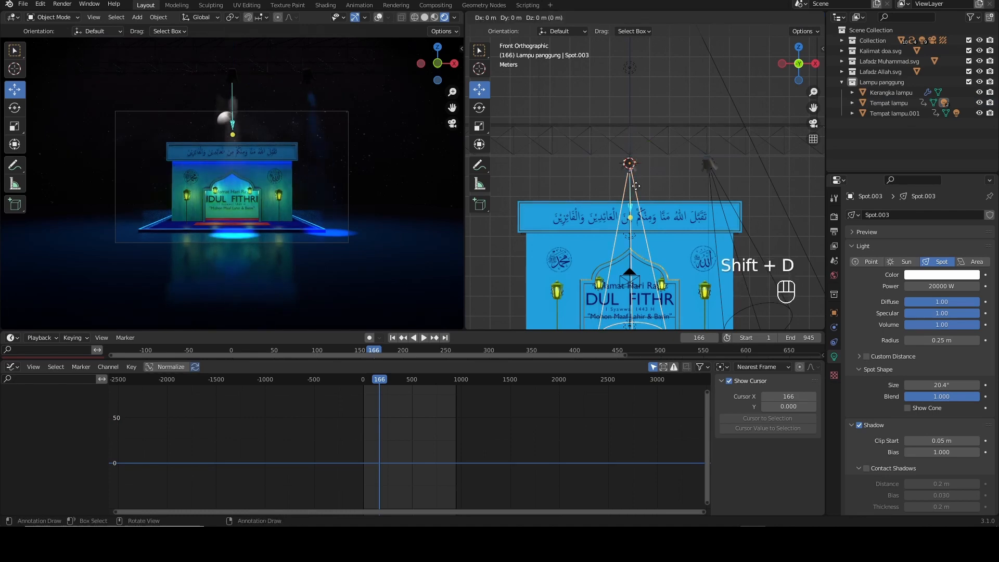
key("x")
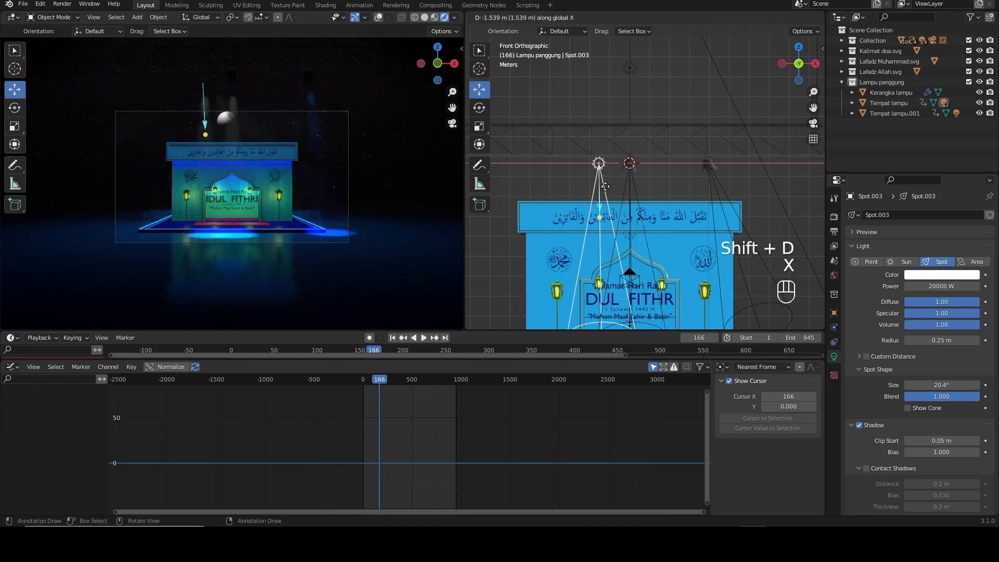
right_click(619, 186)
left_click(652, 181)
- Duplicate the centre lamp housing together with its spot light and offset the copy -3.5996 m along X
left_click(632, 184)
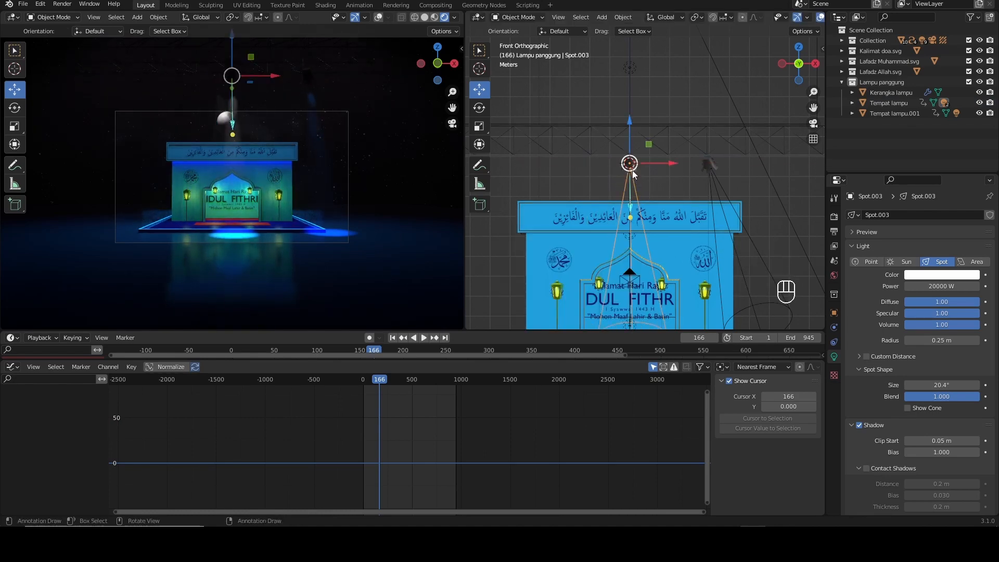
left_click(635, 168, "shift")
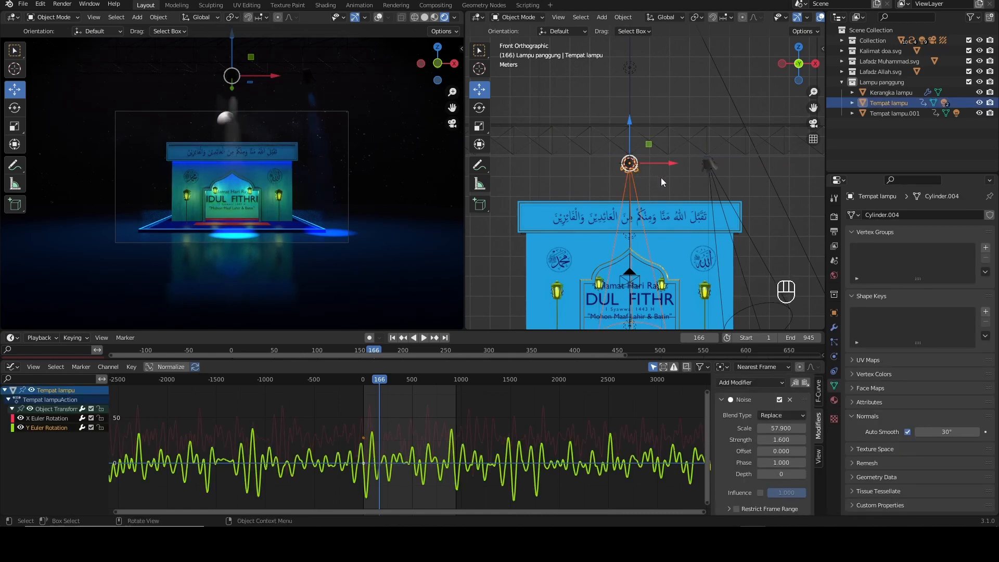
key("shift+d")
key("x")
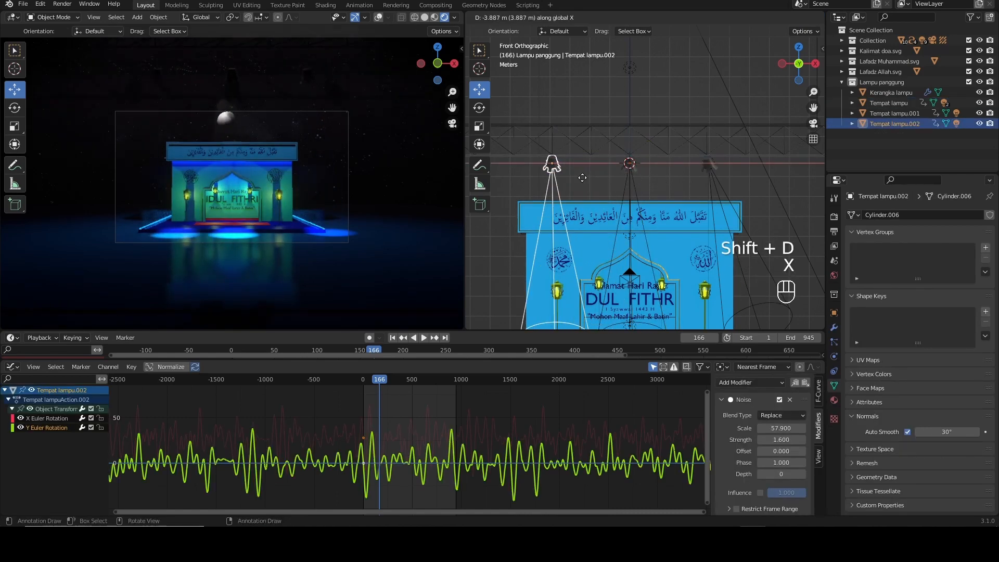
left_click(589, 180)
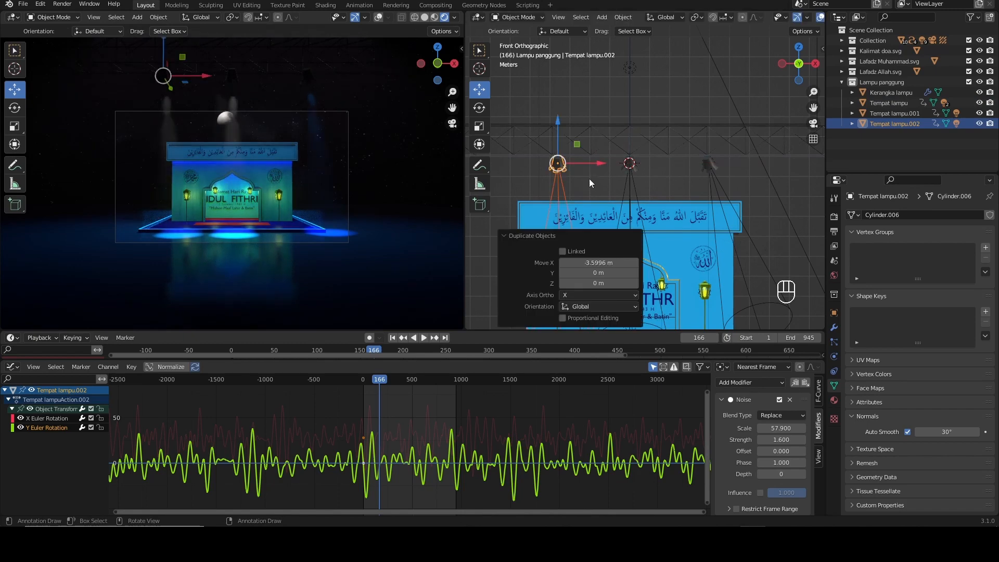
- Increase the Noise modifier Offset on both the Y and X Euler Rotation curves of the newest lamp copy
left_click(679, 455)
left_click(569, 171)
left_click(563, 167)
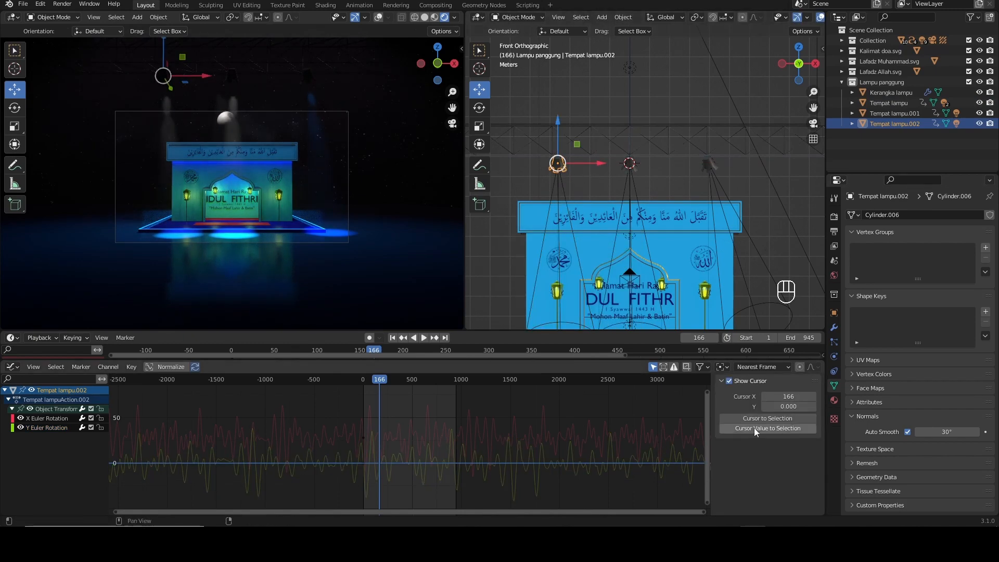
left_click(552, 163)
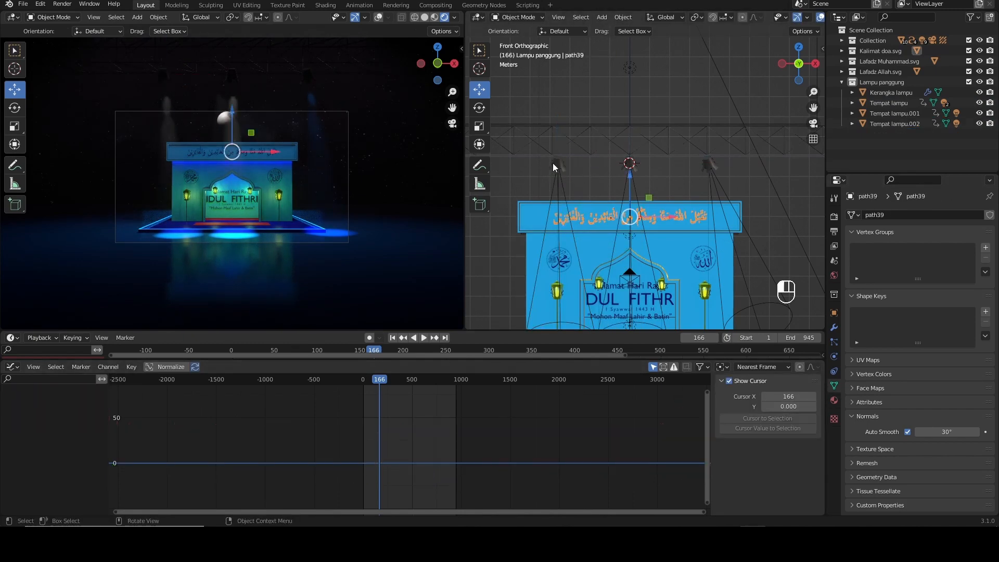
left_click(554, 164)
scroll(410, 452, "down", 1)
left_click(47, 428)
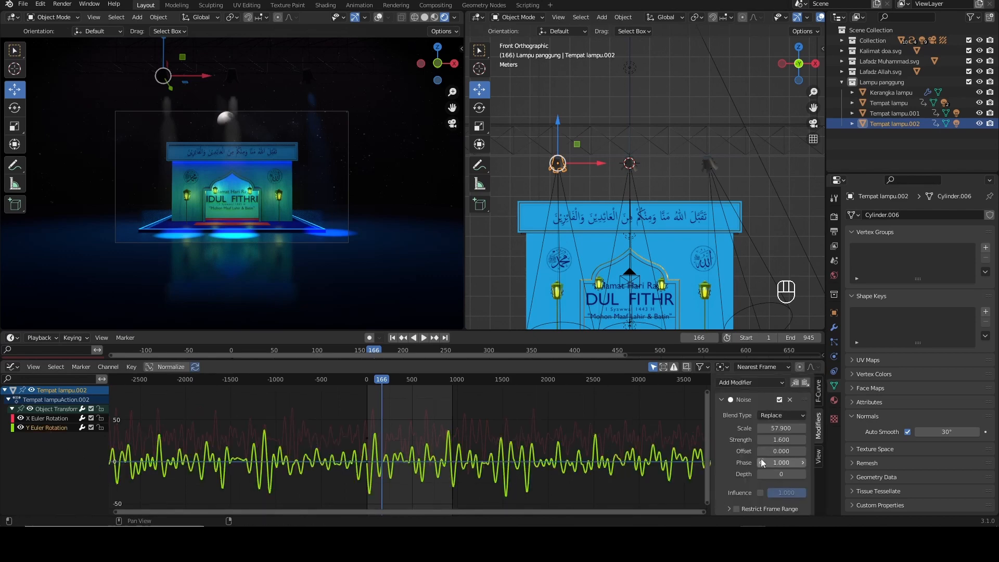
left_click_drag(775, 452, 916, 452)
left_click(48, 418)
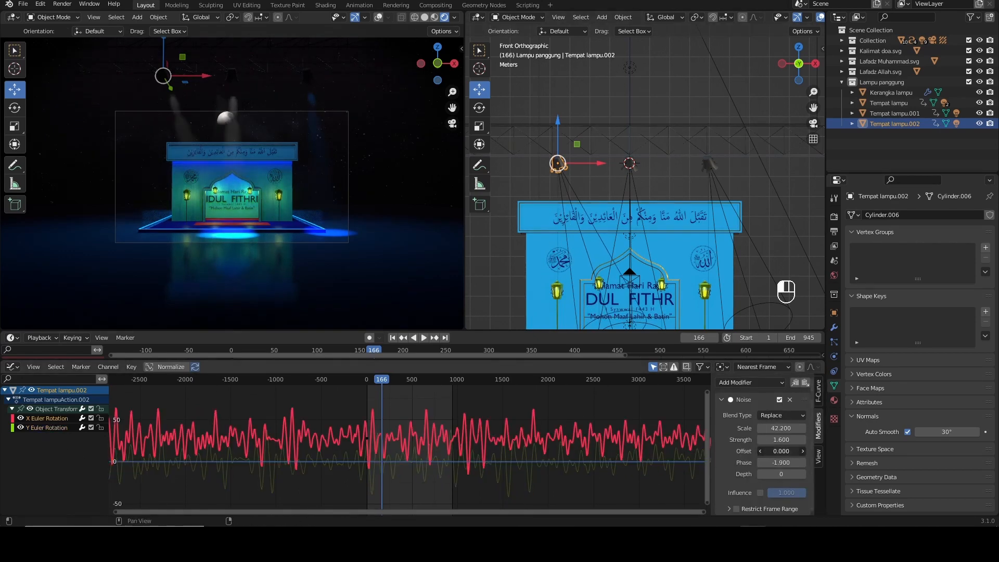
left_click_drag(775, 451, 812, 451)
- Make the newest lamp copy's spot light yellow, previewing the animation before saving the file
left_click(574, 192)
left_click(941, 274)
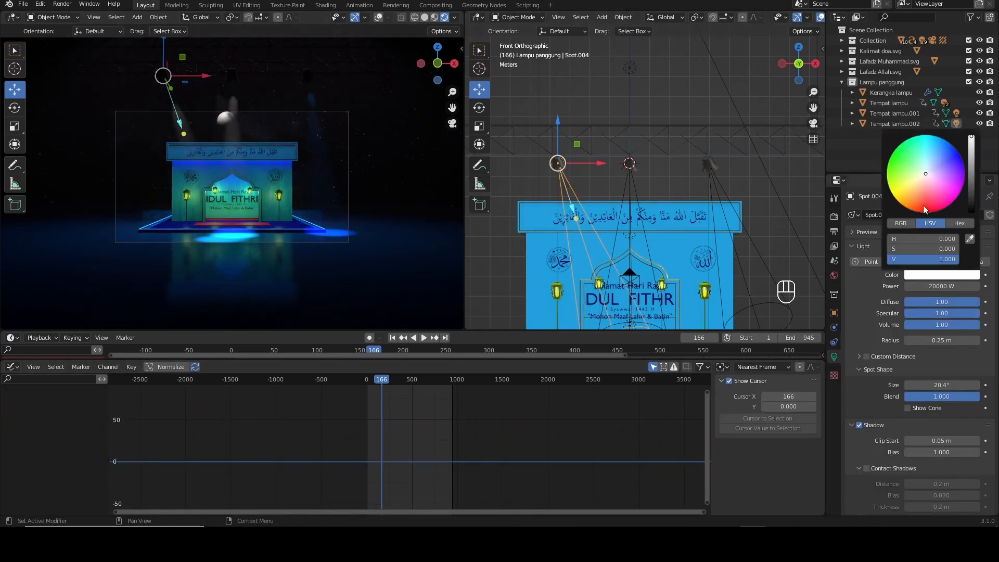
key("space")
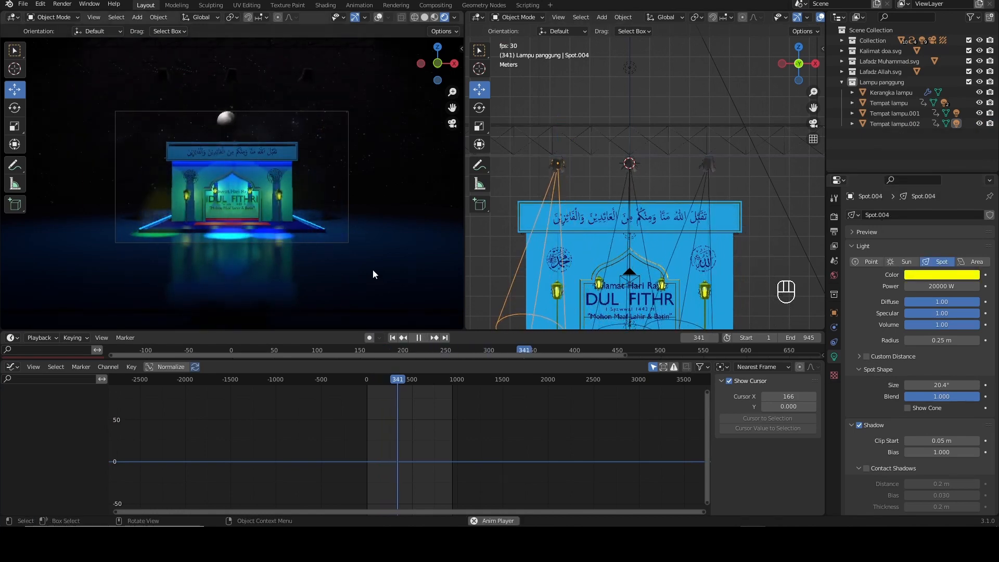
key("space")
key("ctrl+s")
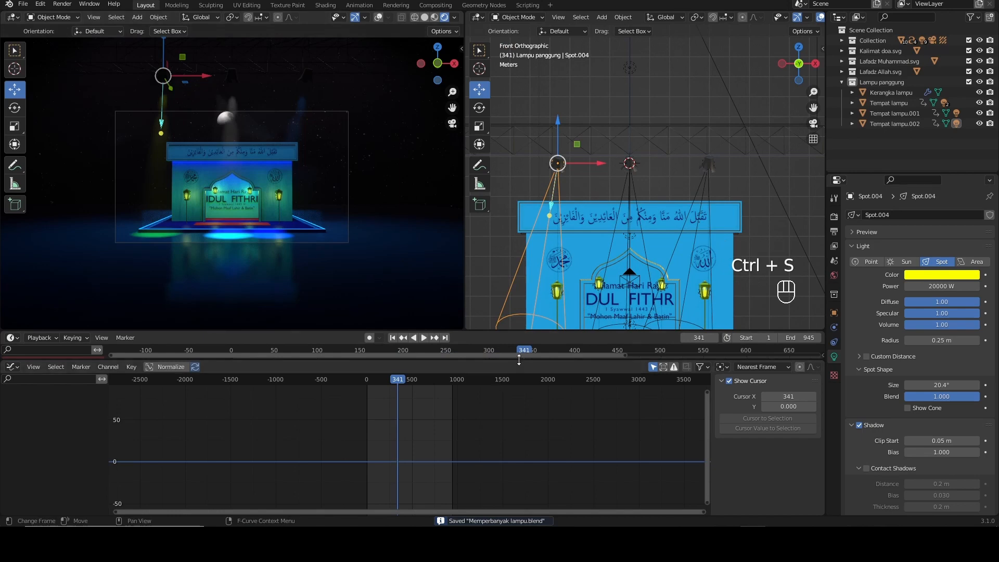
- Enlarge the timeline, return to frame 1, and switch the front view to Rendered shading
left_click_drag(514, 361, 514, 385)
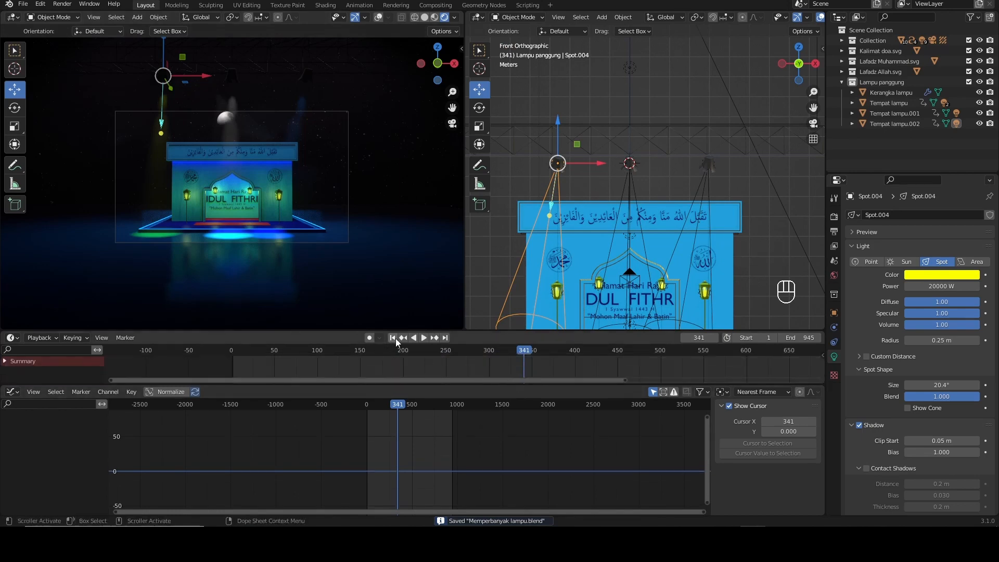
left_click(395, 338)
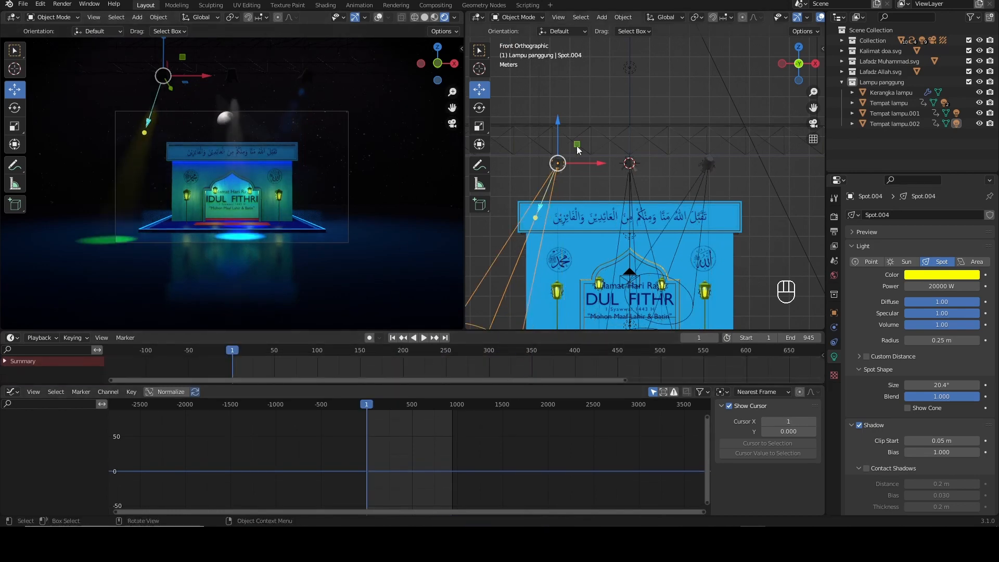
scroll(815, 17, "down", 4)
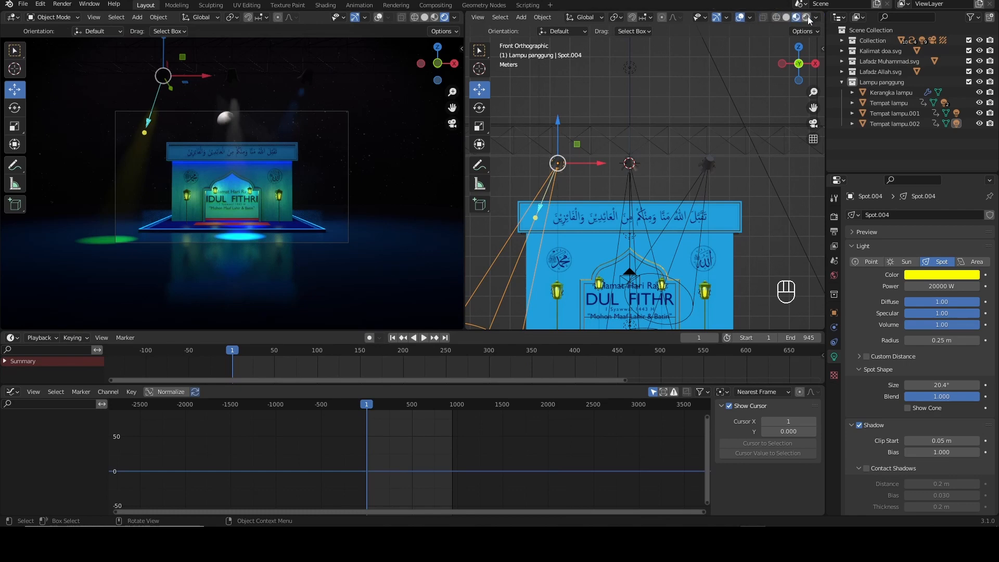
left_click(807, 18)
- Move the area light above the stage -5.2447 m along Y, toward the lamp truss
left_click_drag(800, 63, 789, 83)
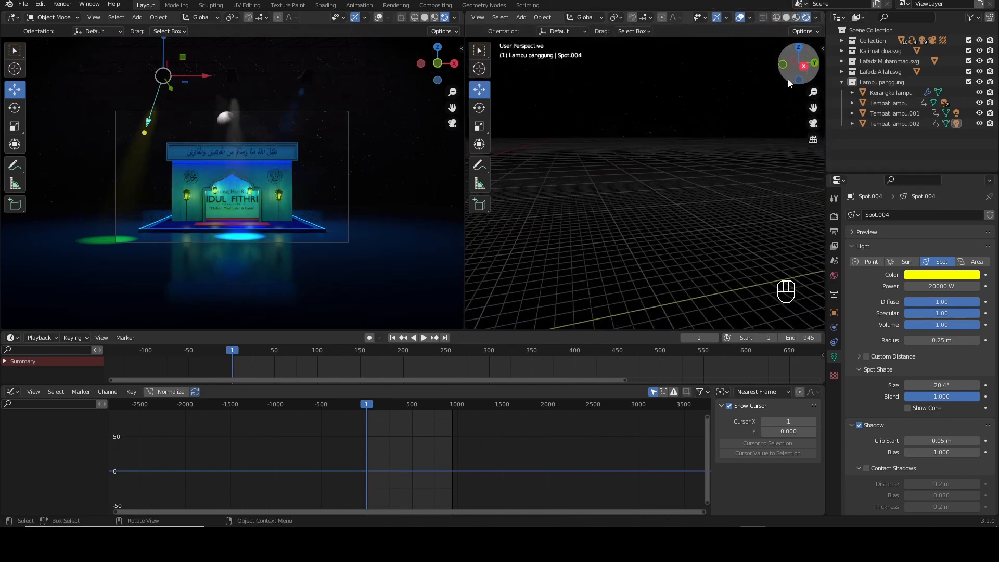
scroll(764, 103, "down", 12)
middle_click_drag(764, 103, 756, 152, "shift")
scroll(755, 152, "down", 1)
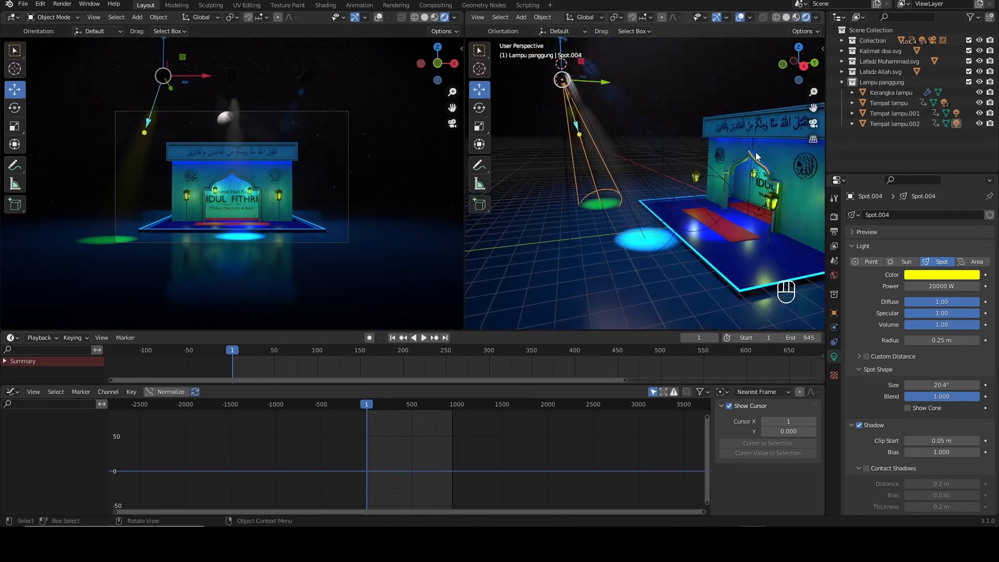
scroll(755, 152, "down", 2)
left_click_drag(813, 107, 789, 156)
left_click_drag(814, 107, 814, 120)
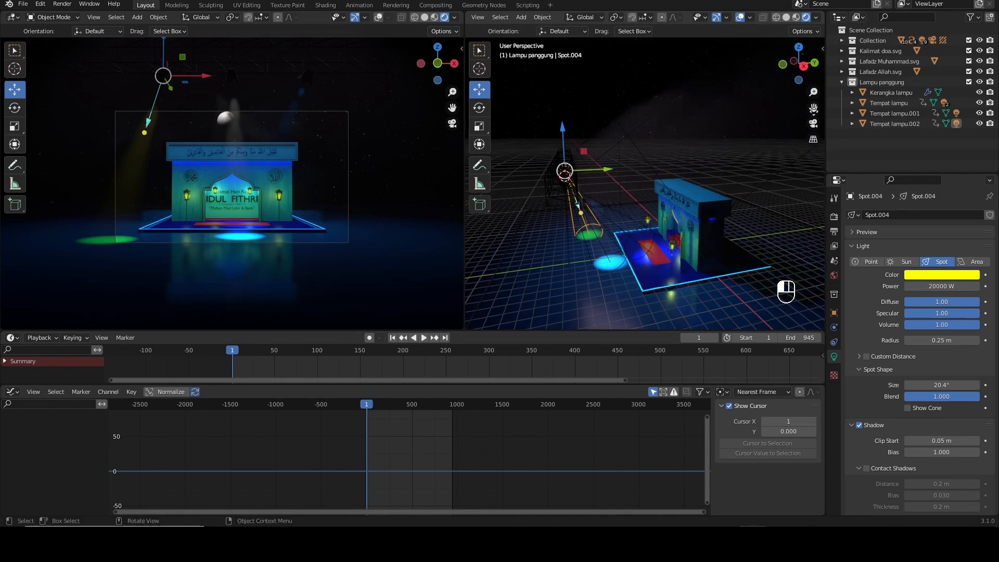
left_click(623, 140)
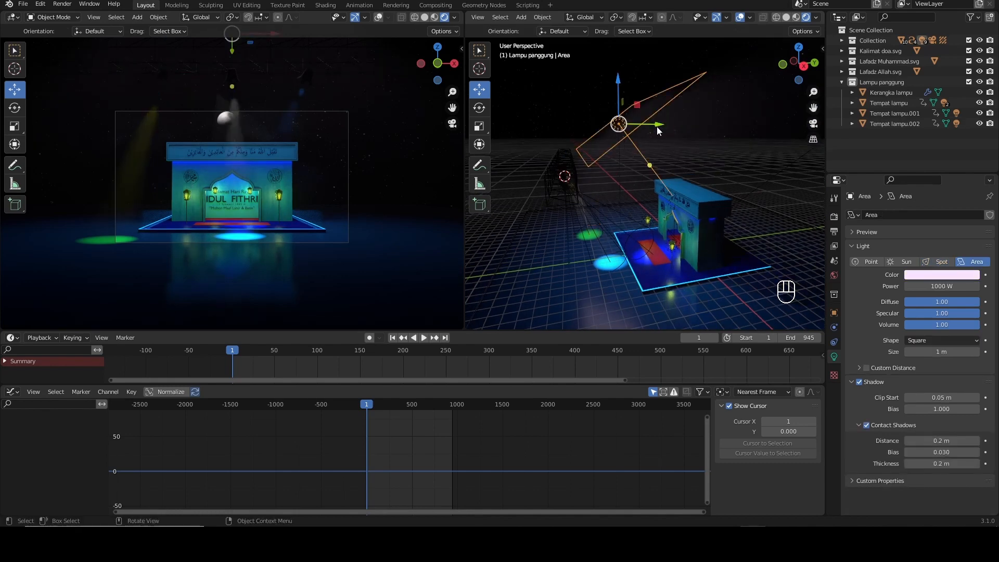
left_click_drag(657, 128, 596, 128)
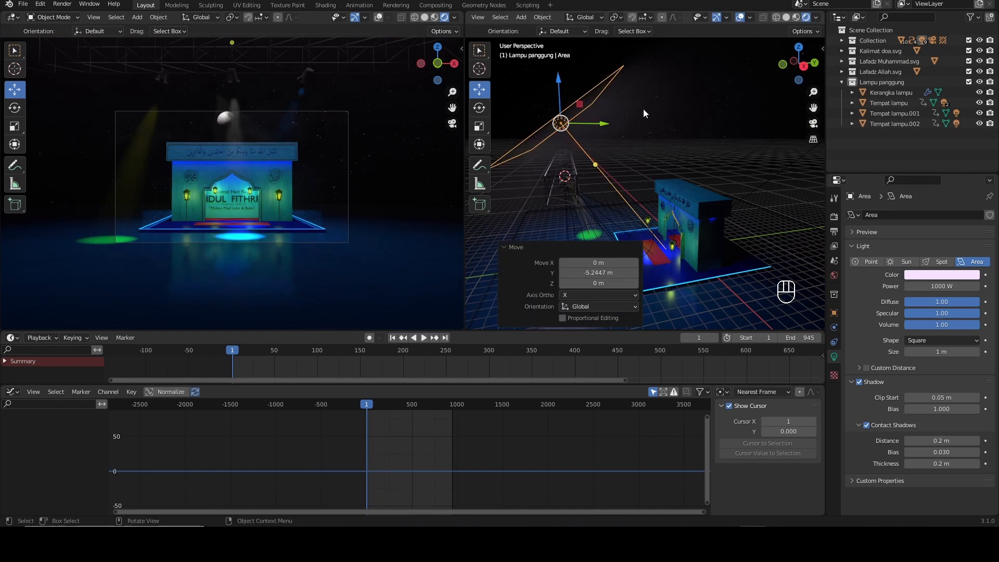
- Scale the area light up by 1.437, deselect it, and save the file
key("s")
left_click(679, 110)
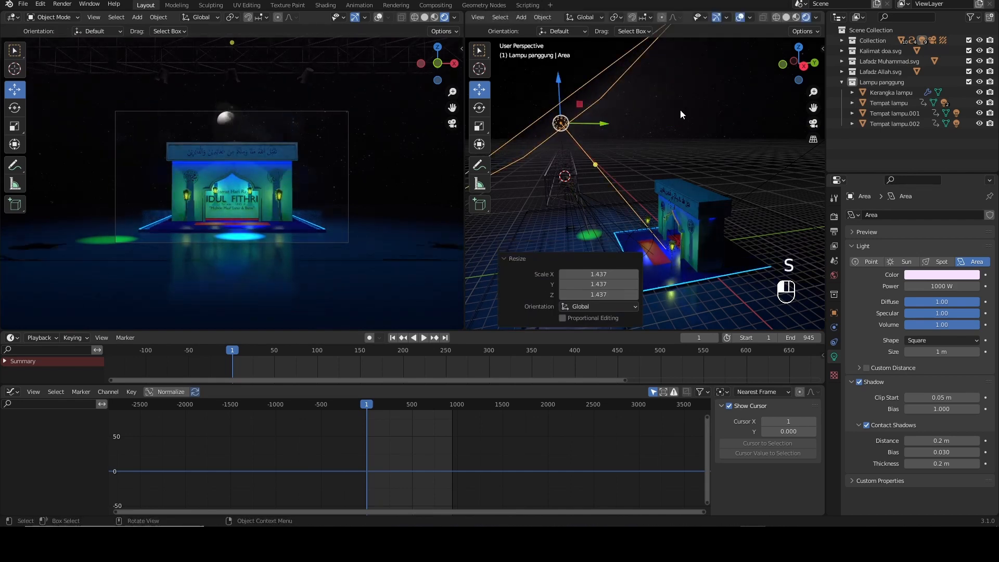
left_click(725, 95)
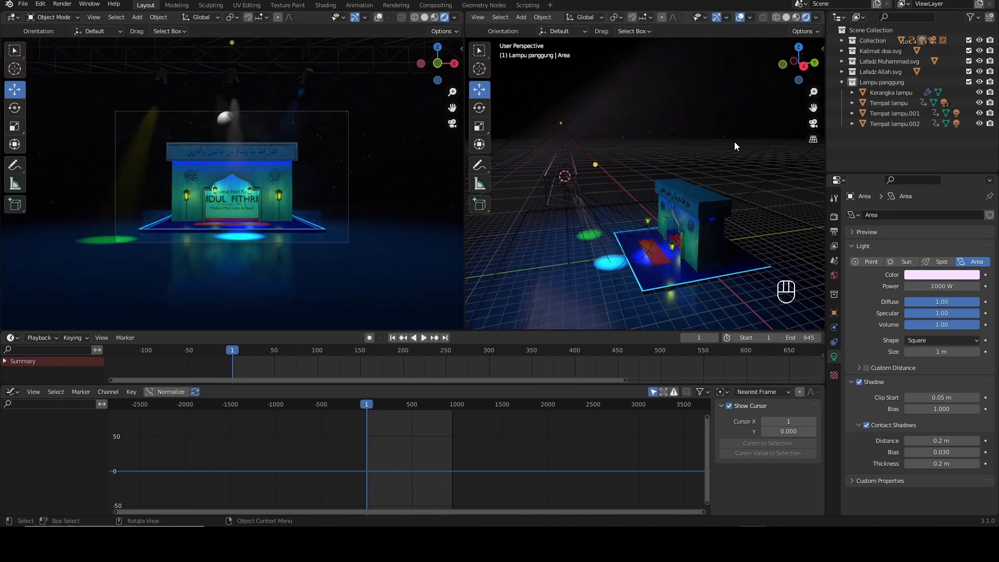
key("ctrl+s")
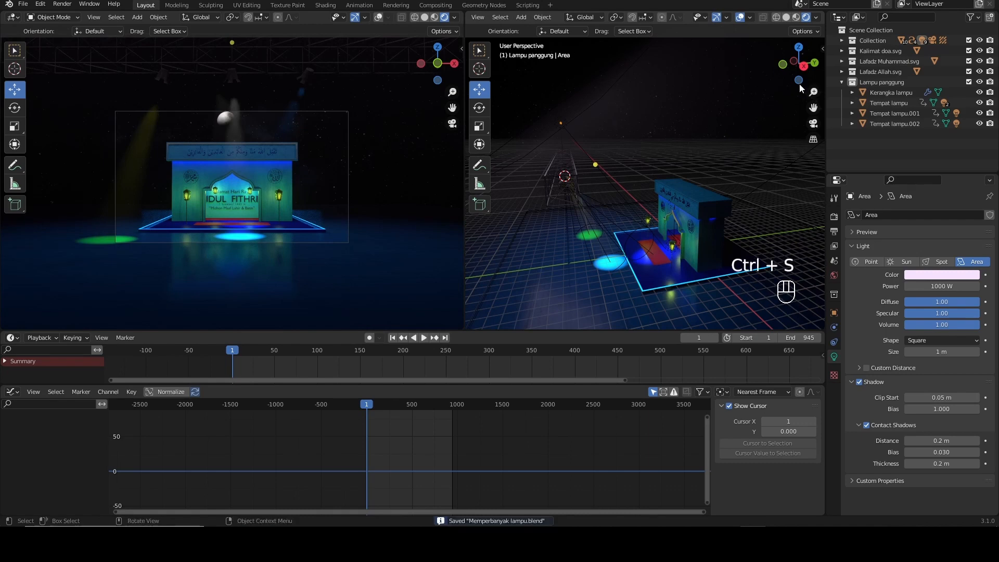
- Preview the lamp animation from an angled side view of the stage
left_click_drag(799, 83, 750, 134)
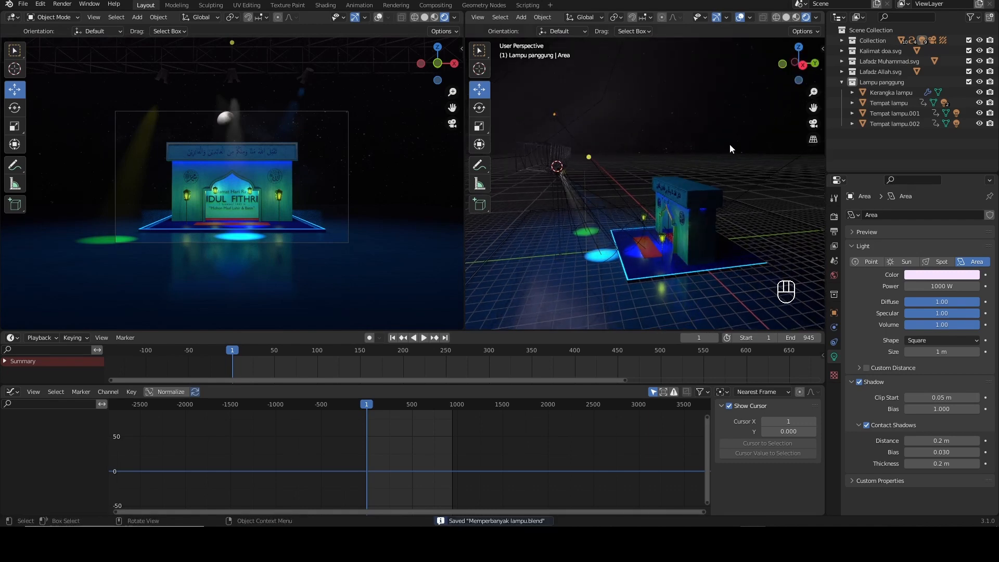
key("space")
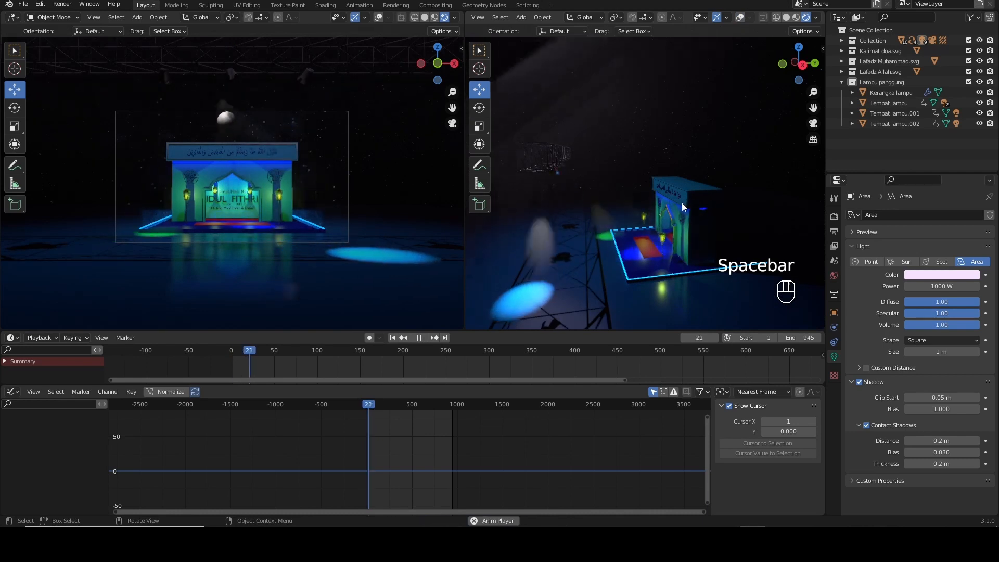